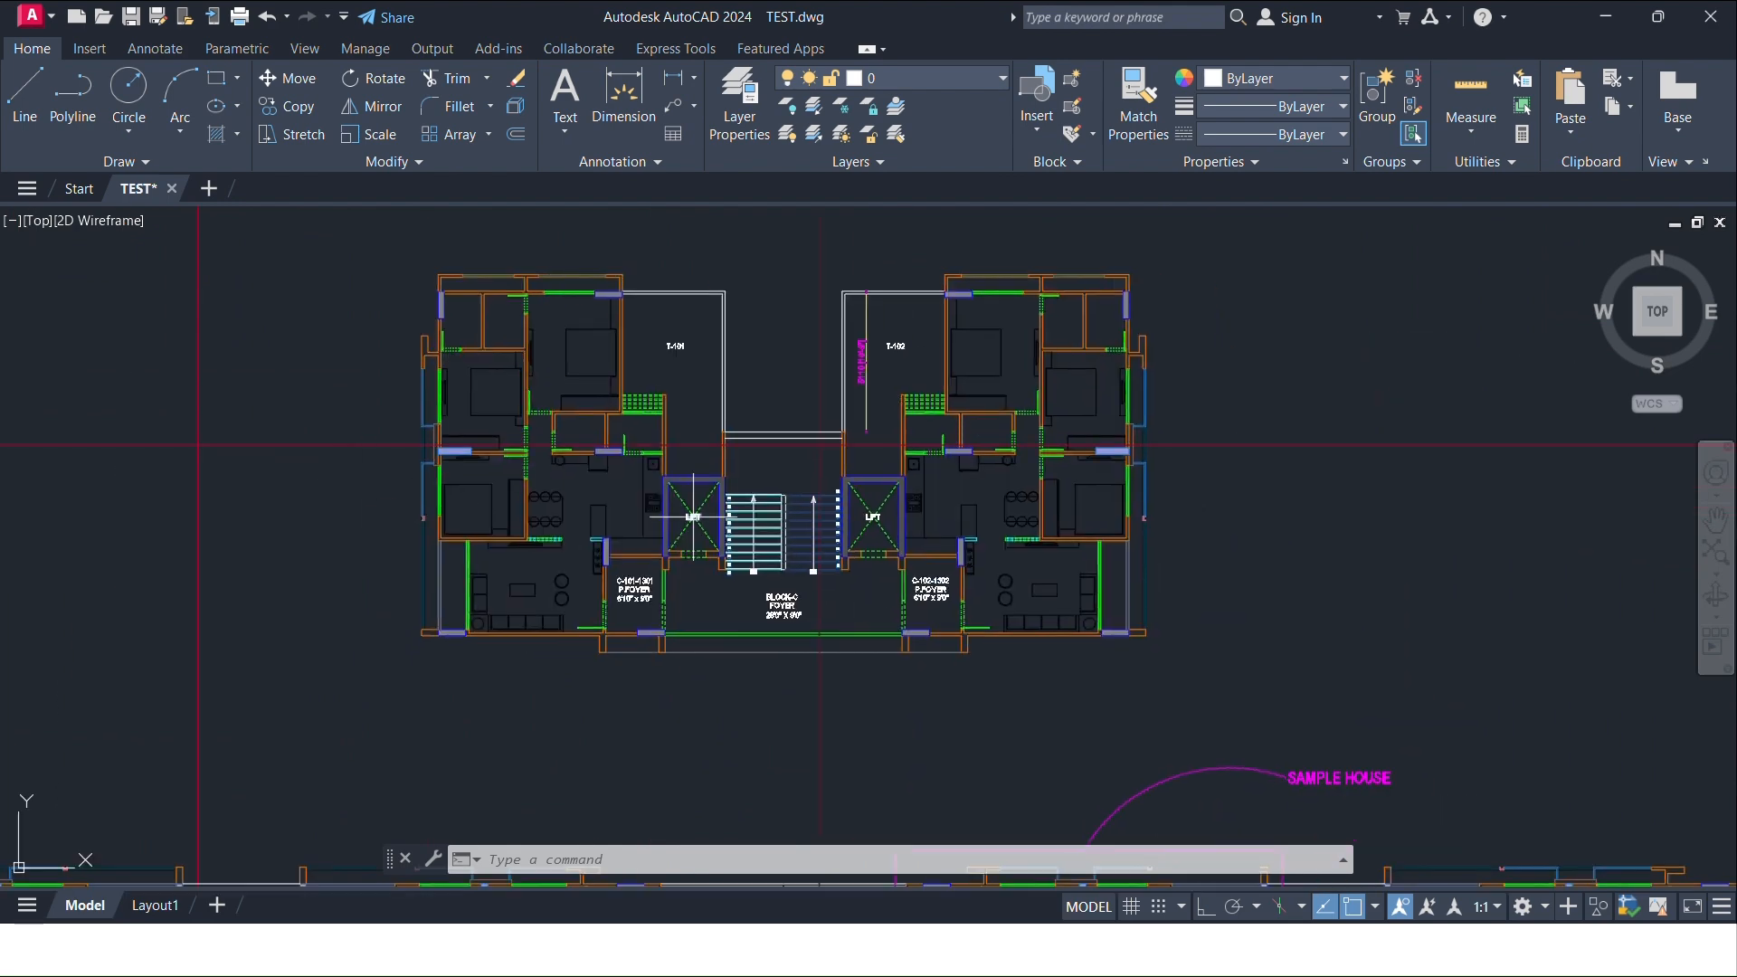
Step: Start an AREA measurement at the southeast outer corner of the C-102 flat's balcony wall
scroll(1145, 644, up, 10)
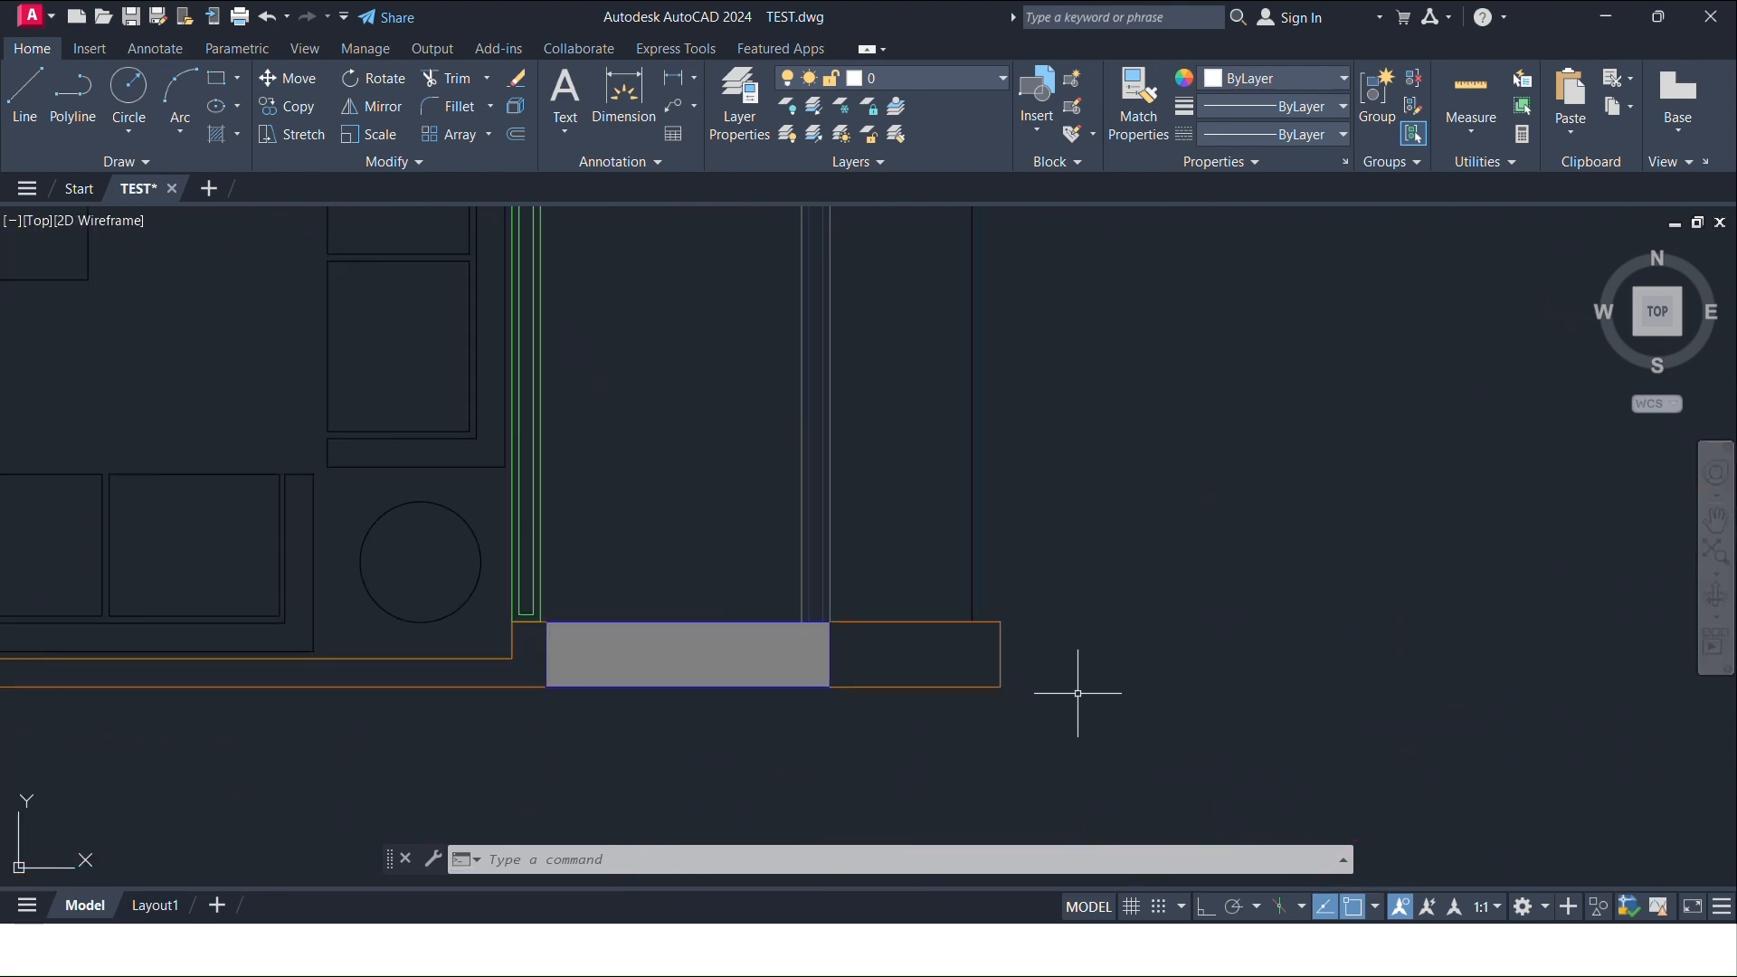
text(AREA)
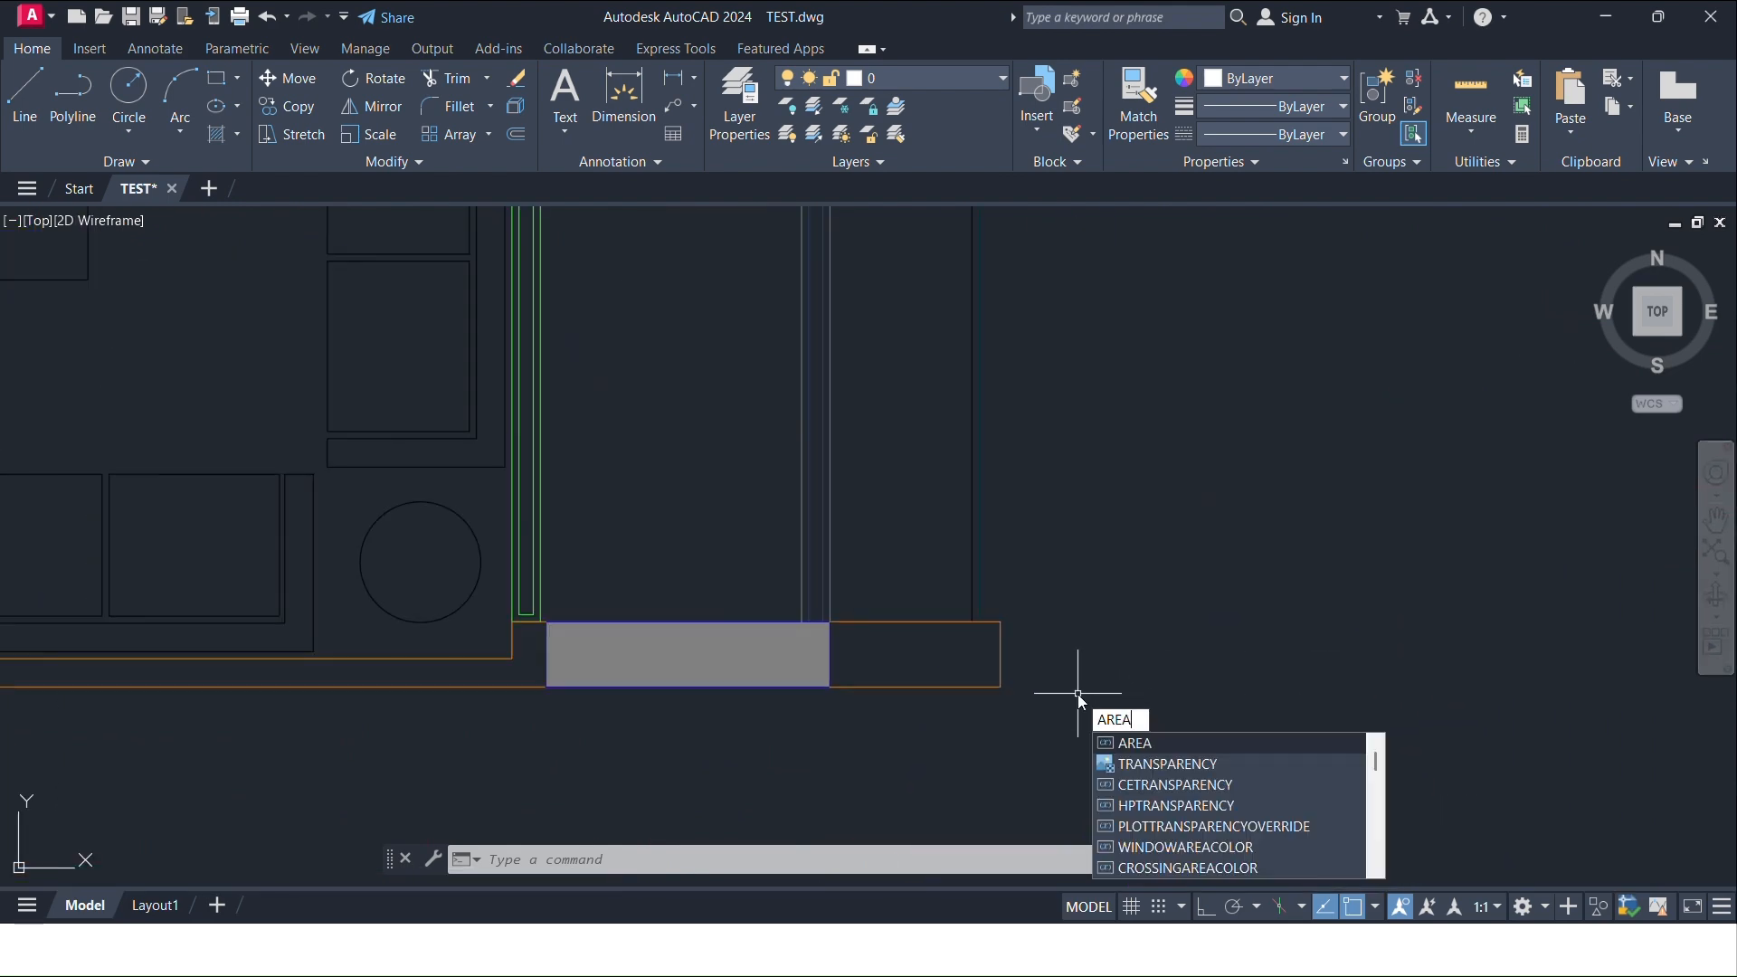
key(Return)
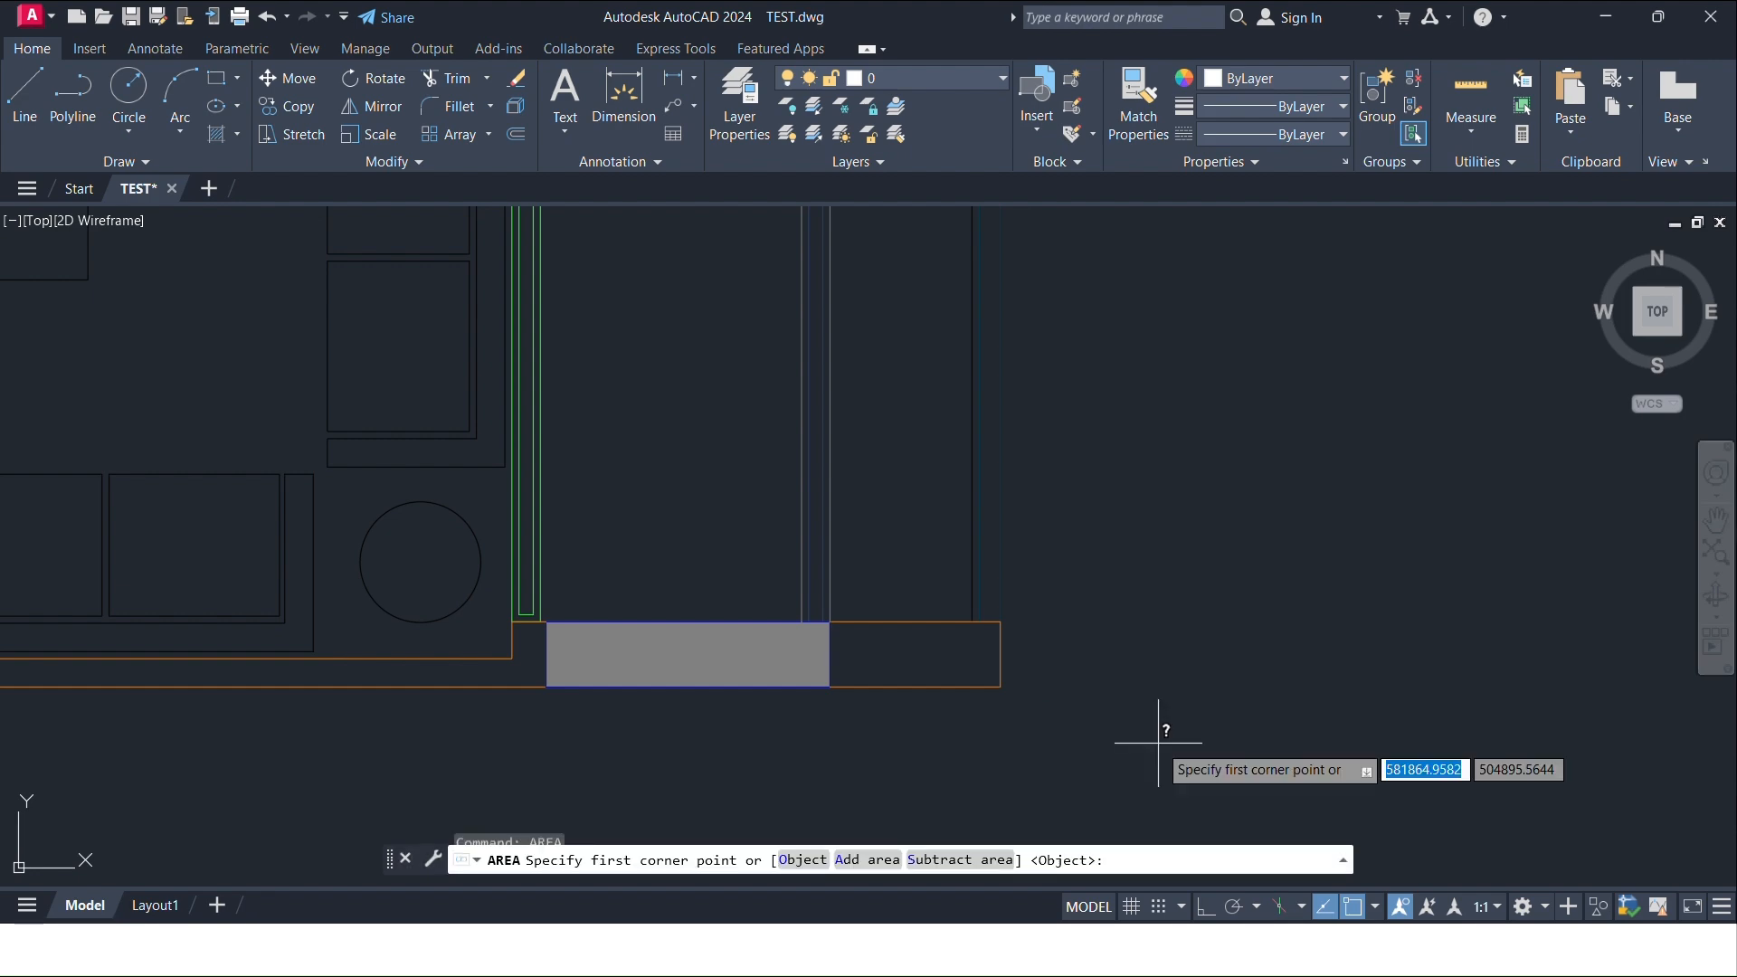
click(1000, 687)
scroll(1077, 589, down, 10)
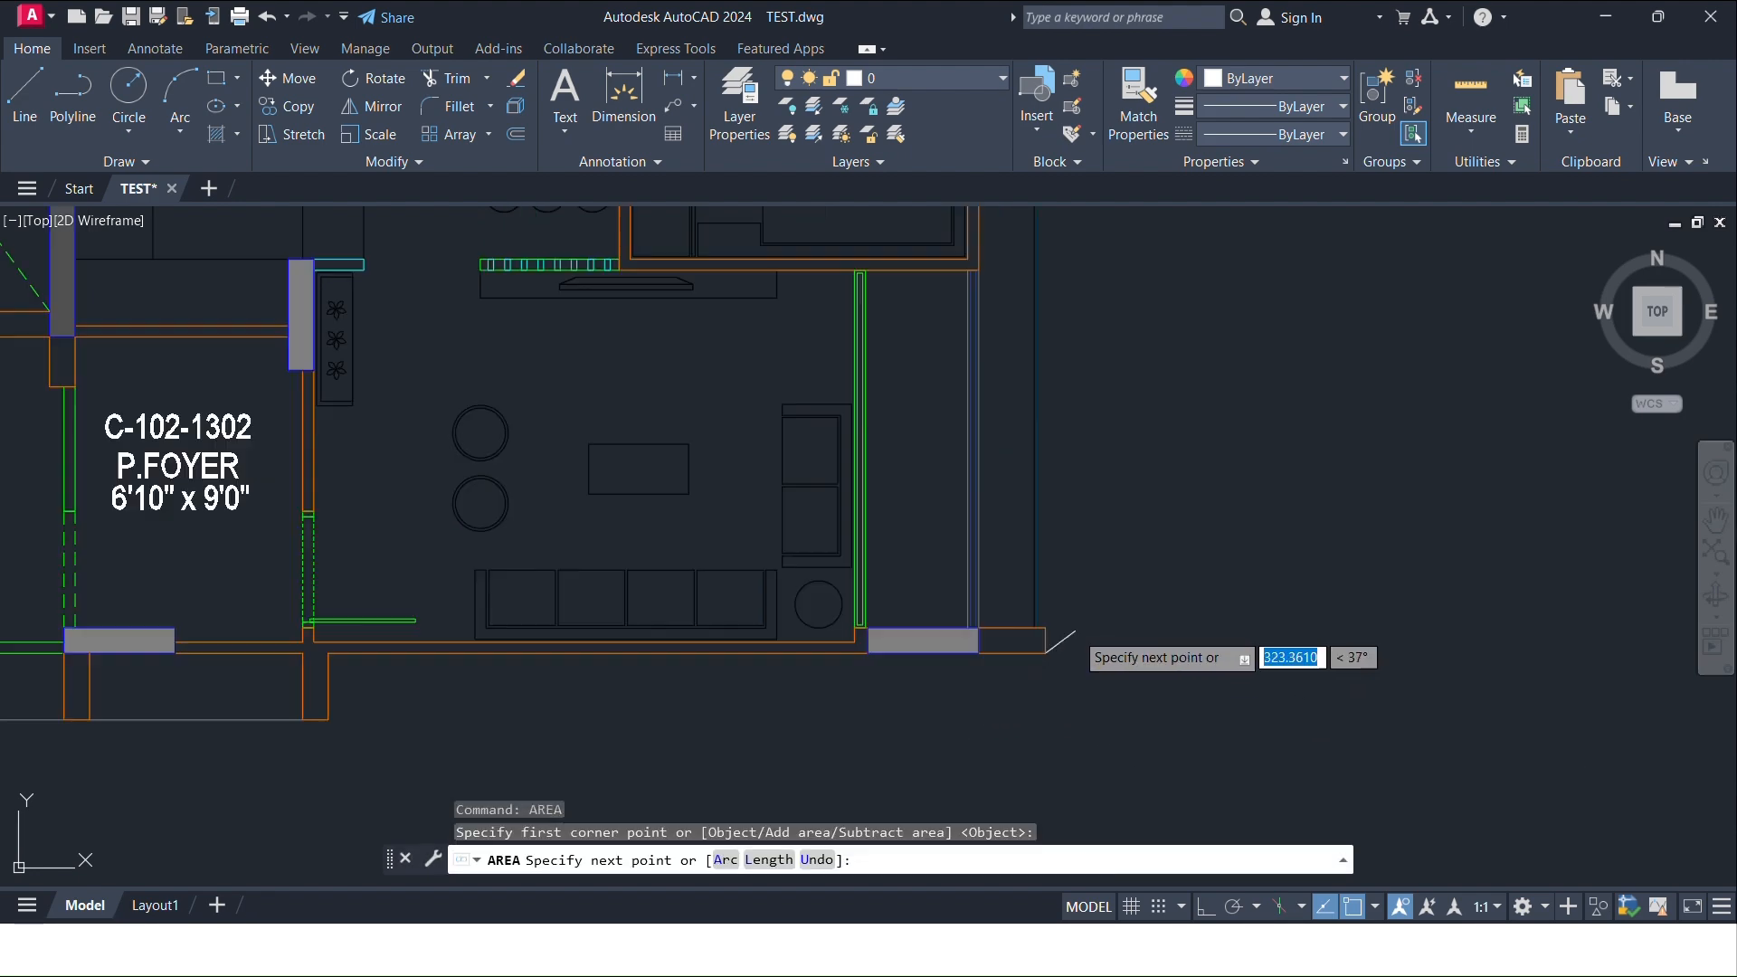
scroll(1086, 561, up, 6)
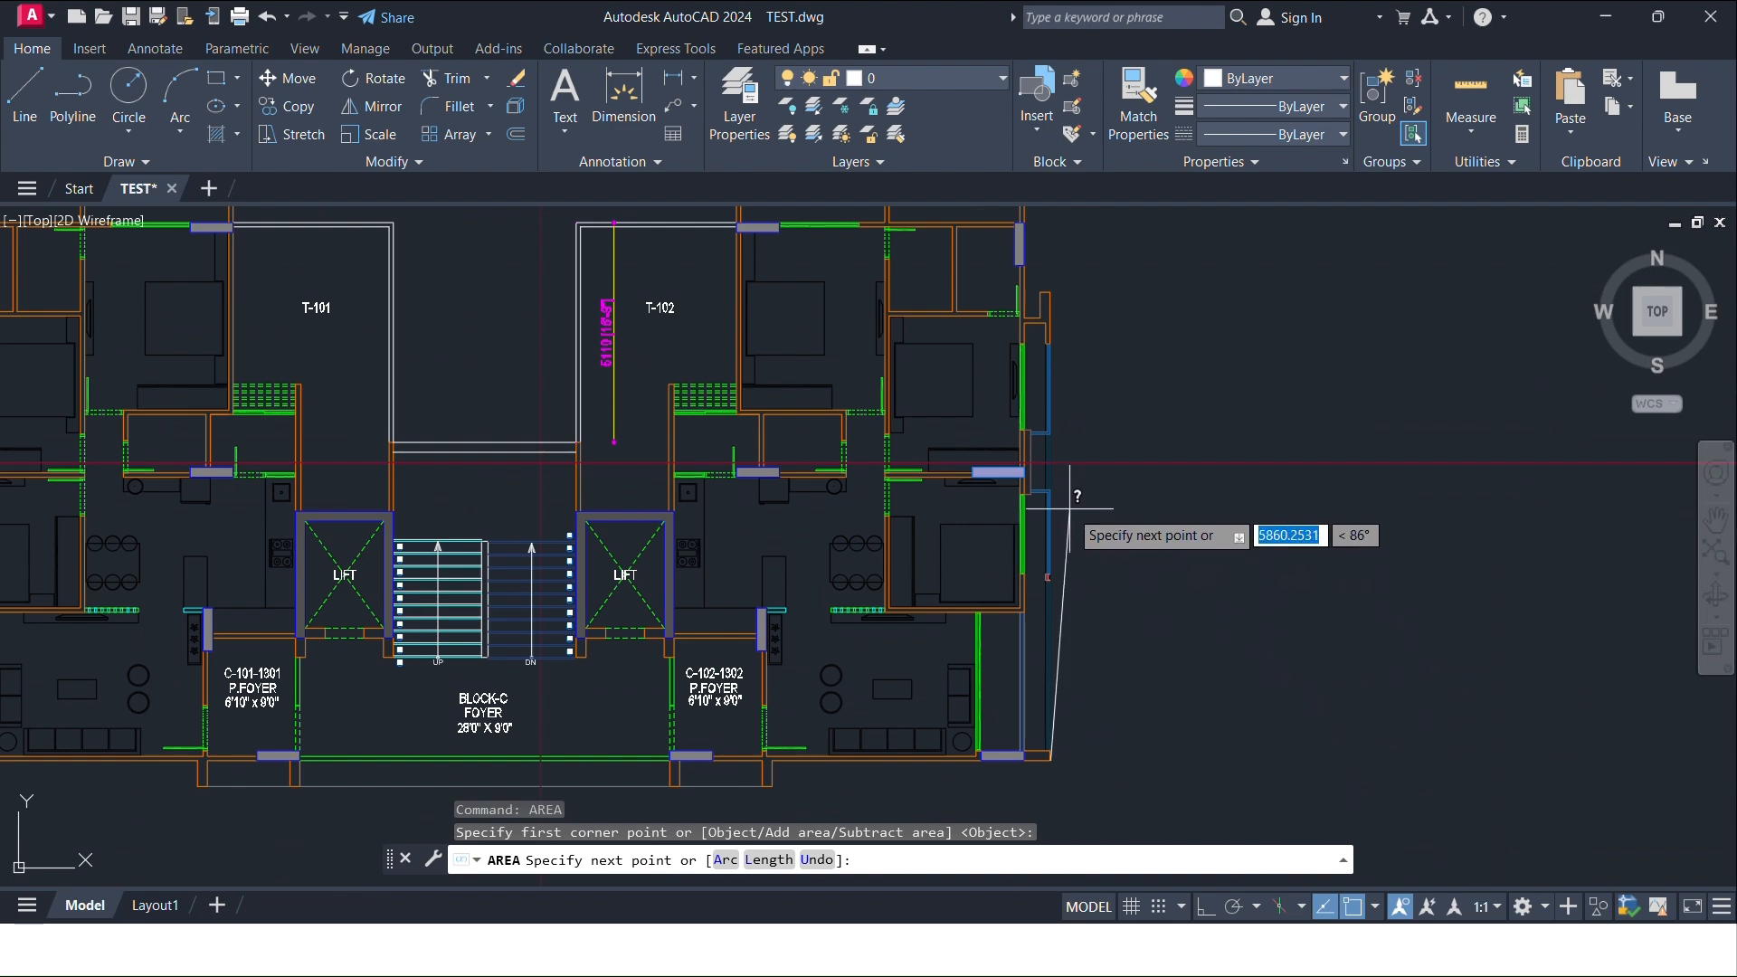
scroll(1054, 470, up, 6)
scroll(1059, 640, up, 5)
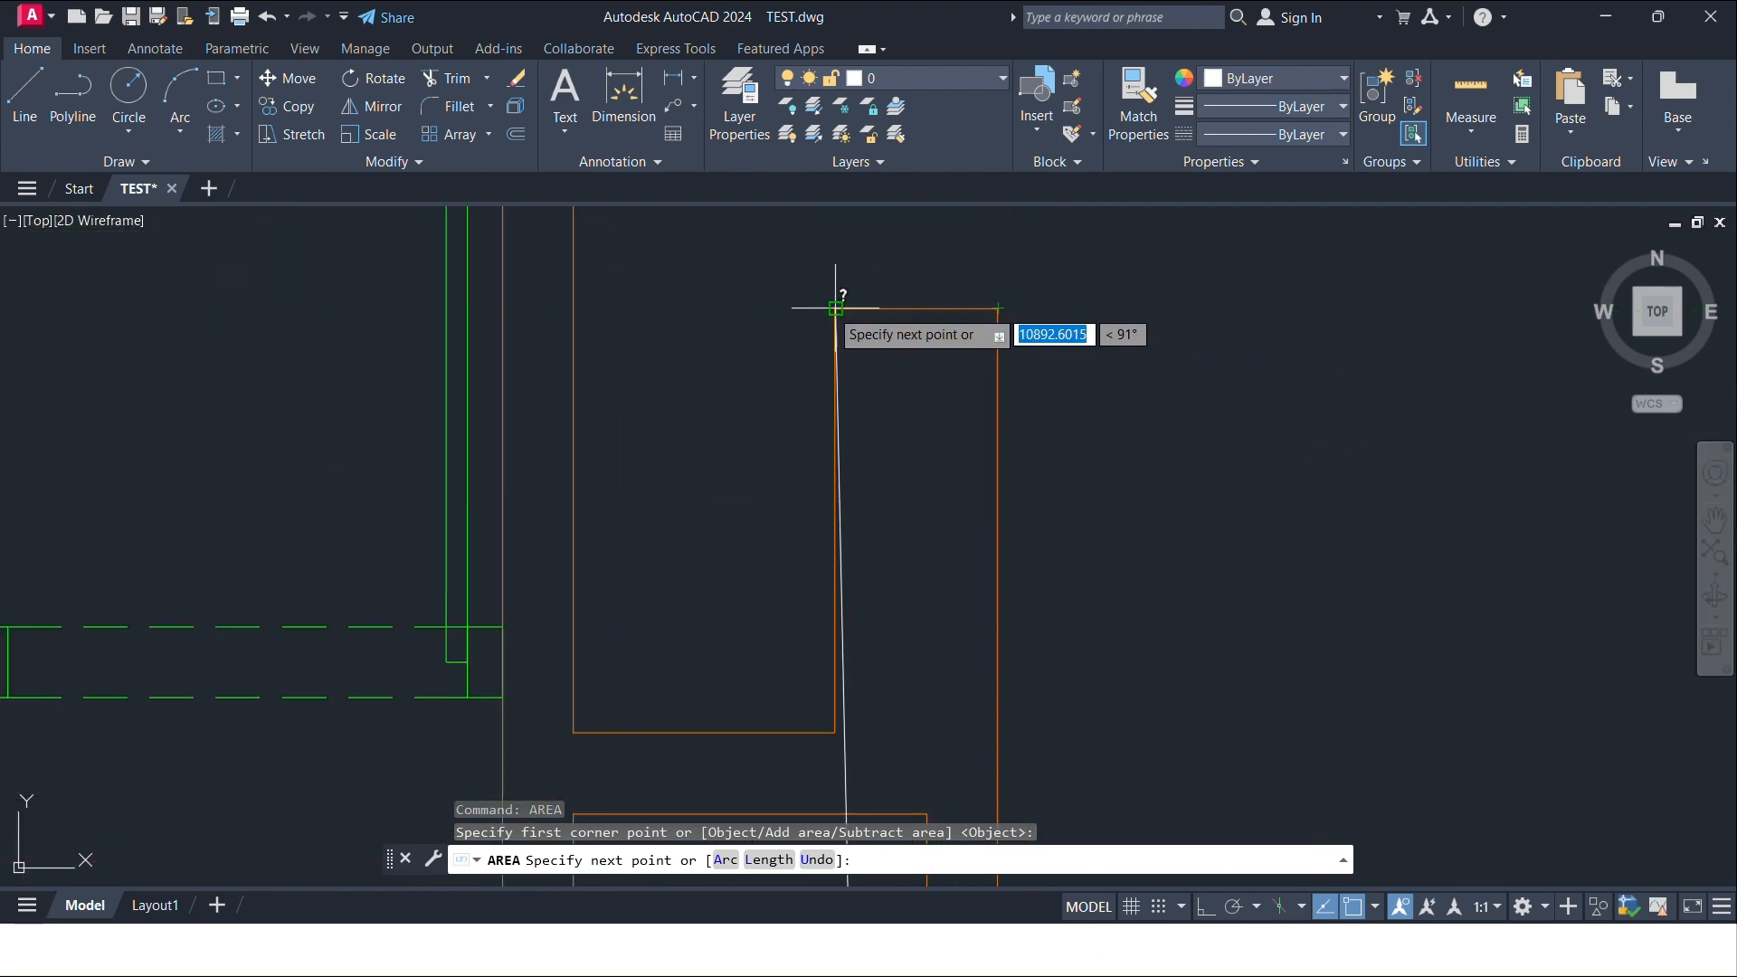
click(836, 731)
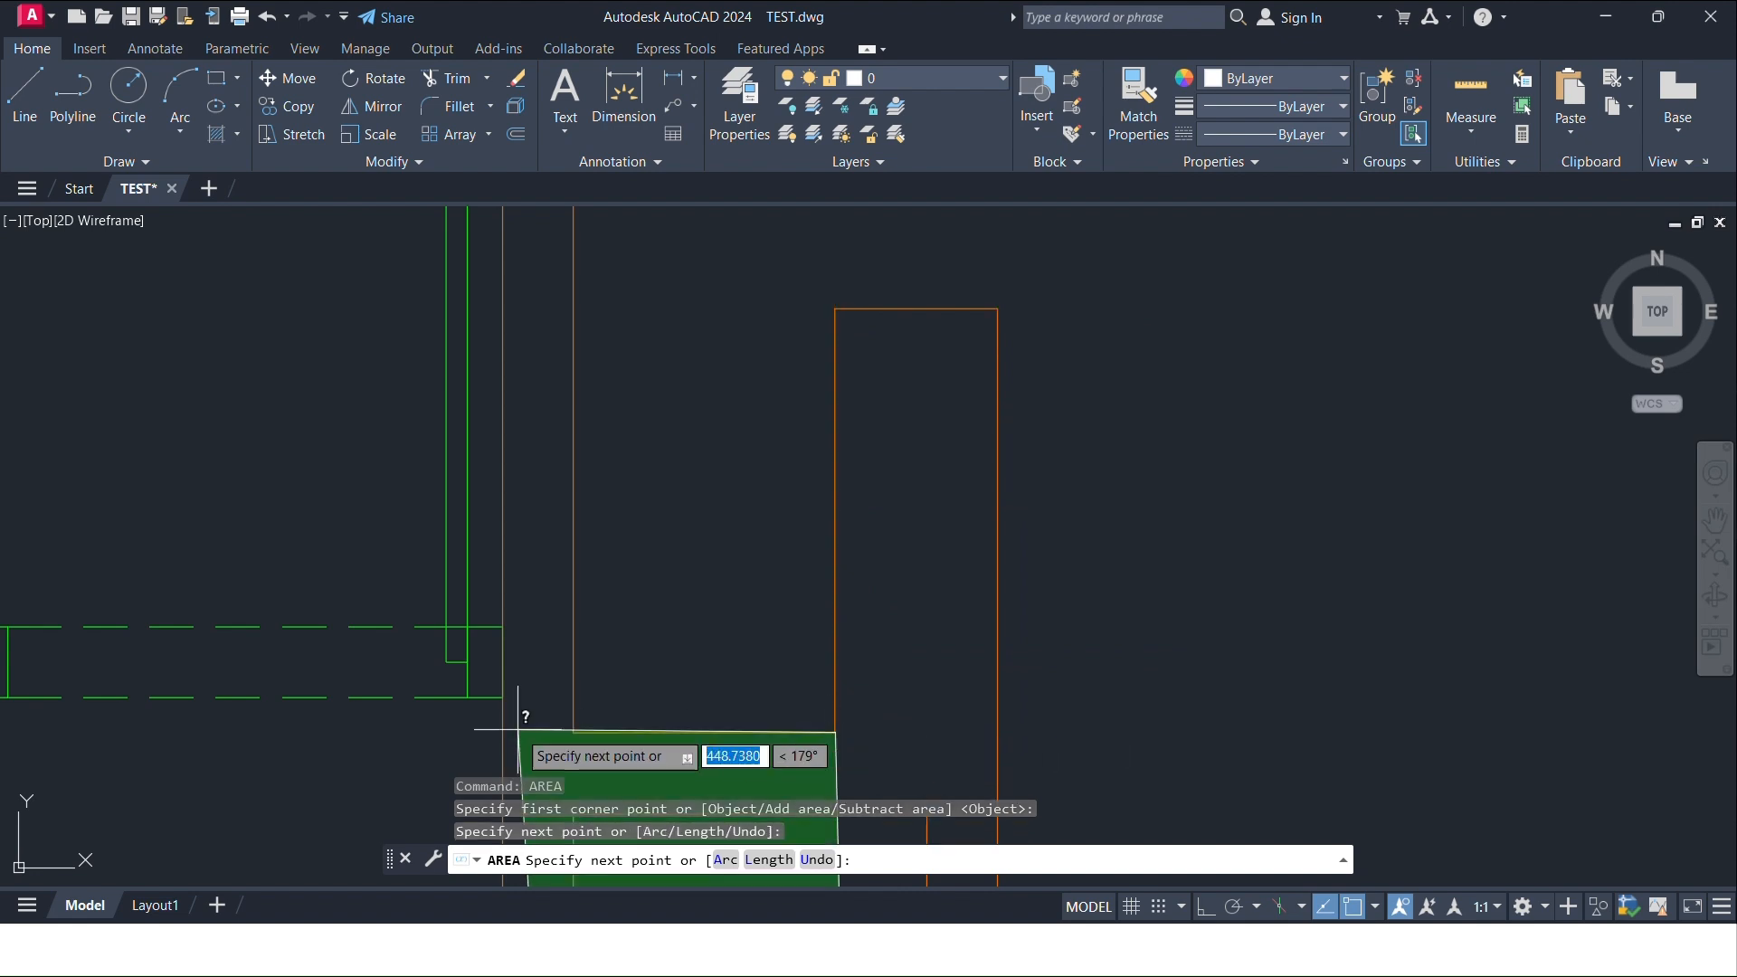
click(574, 731)
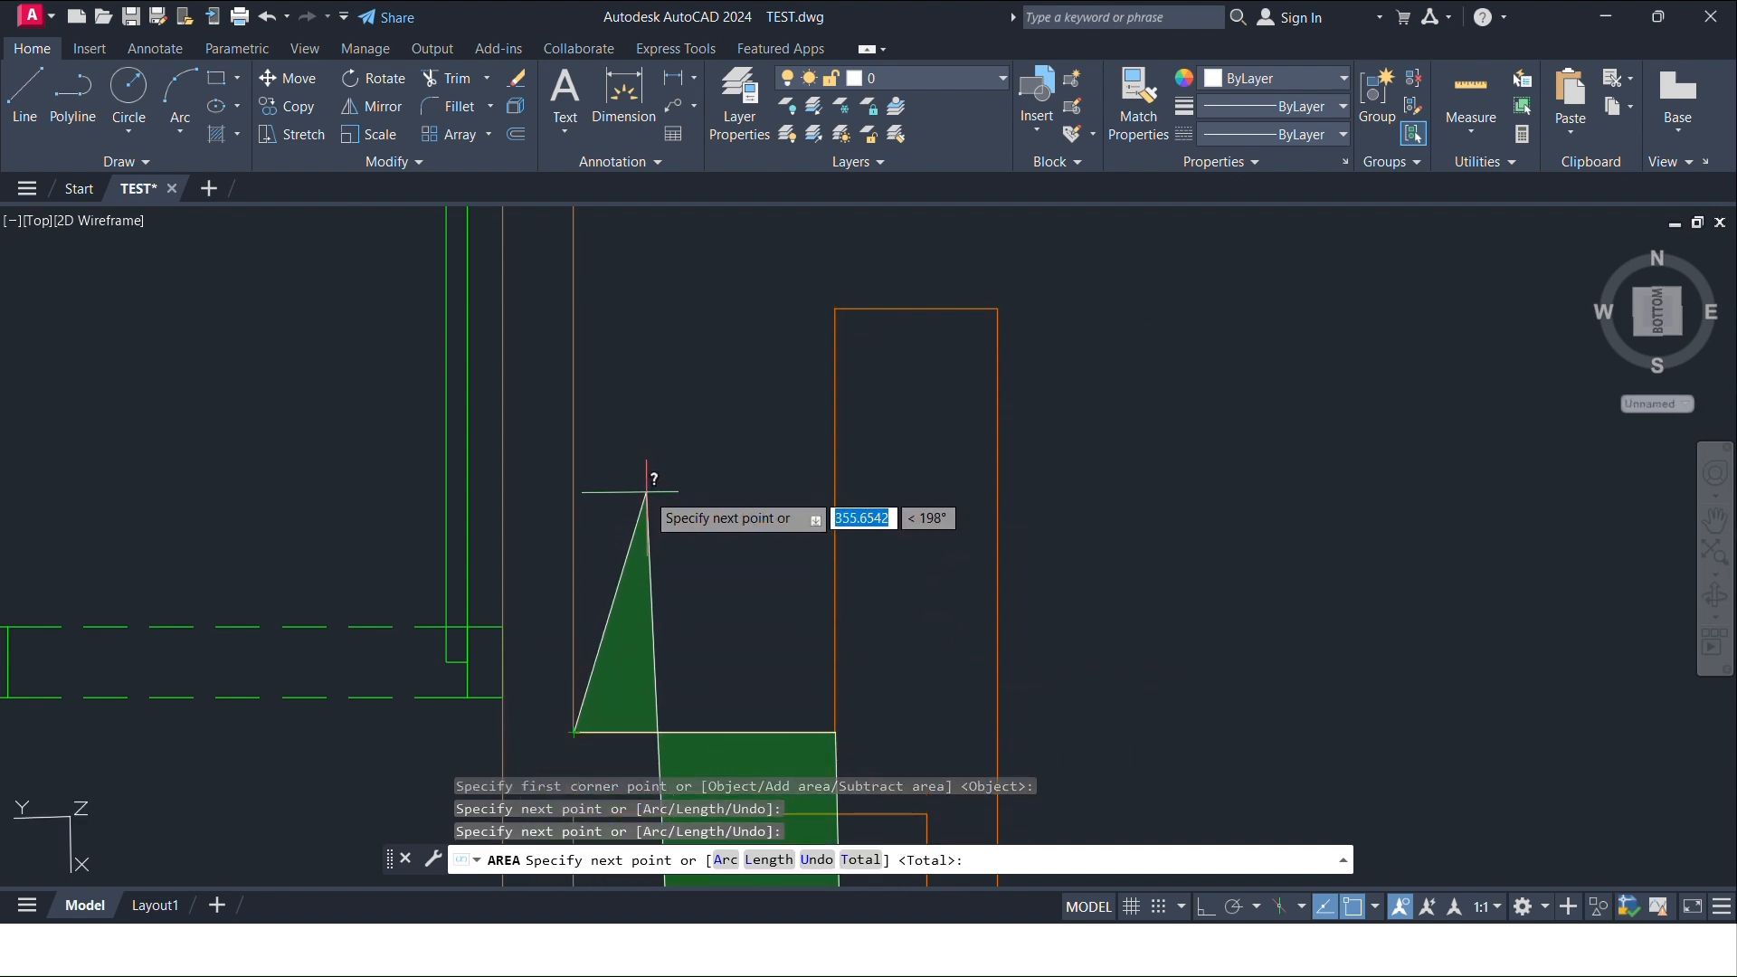
key(ctrl+z)
key(ctrl+z)
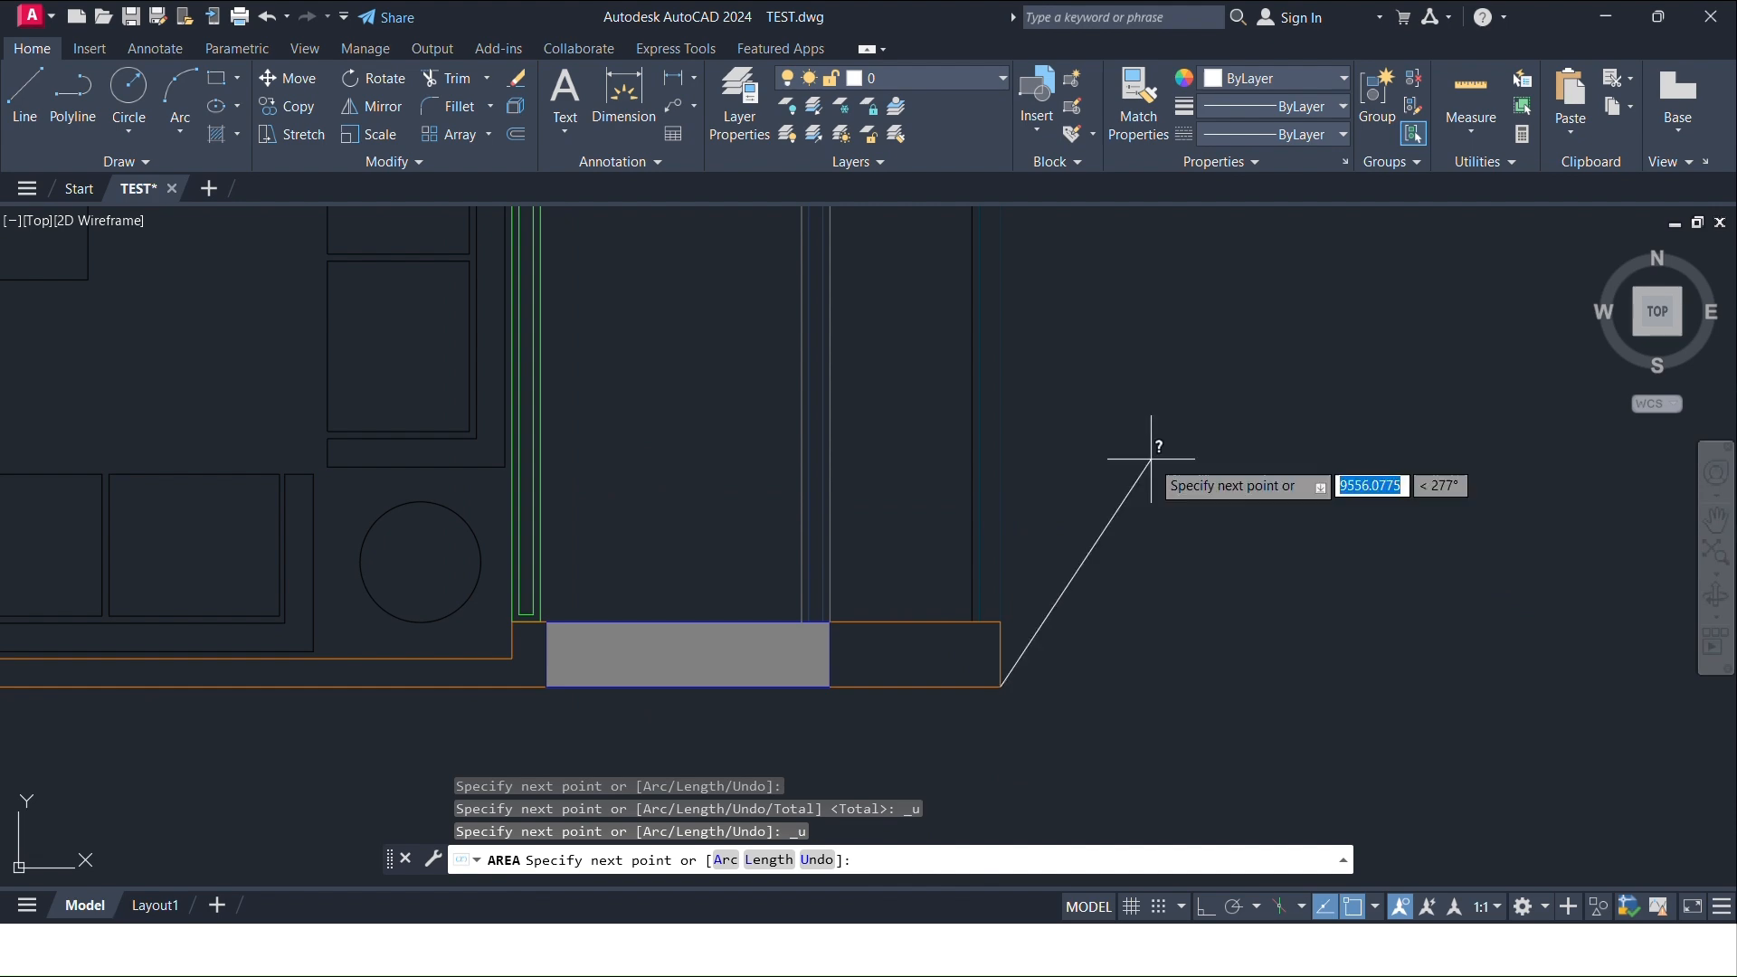
Step: Continue the area boundary up the C-102 flat's east side and around the end of the projecting wall to its notch
scroll(959, 651, down, 7)
scroll(957, 466, up, 3)
middle_drag(994, 272, 950, 582)
scroll(950, 561, up, 3)
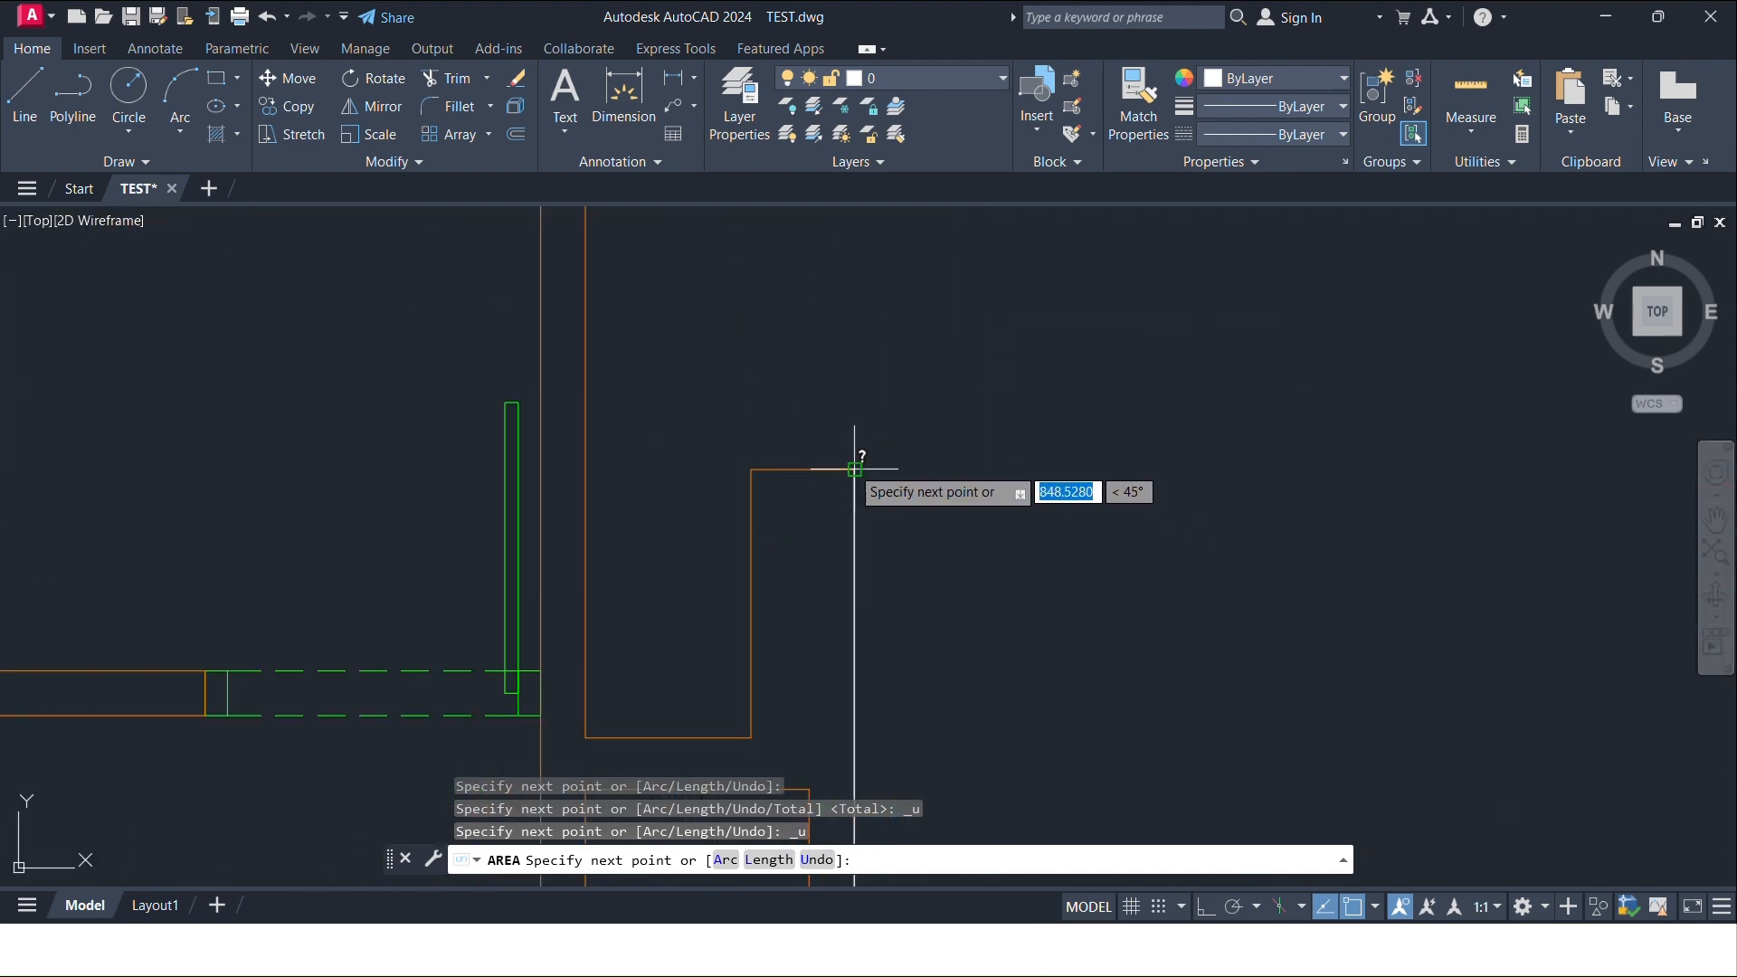
click(854, 469)
click(751, 468)
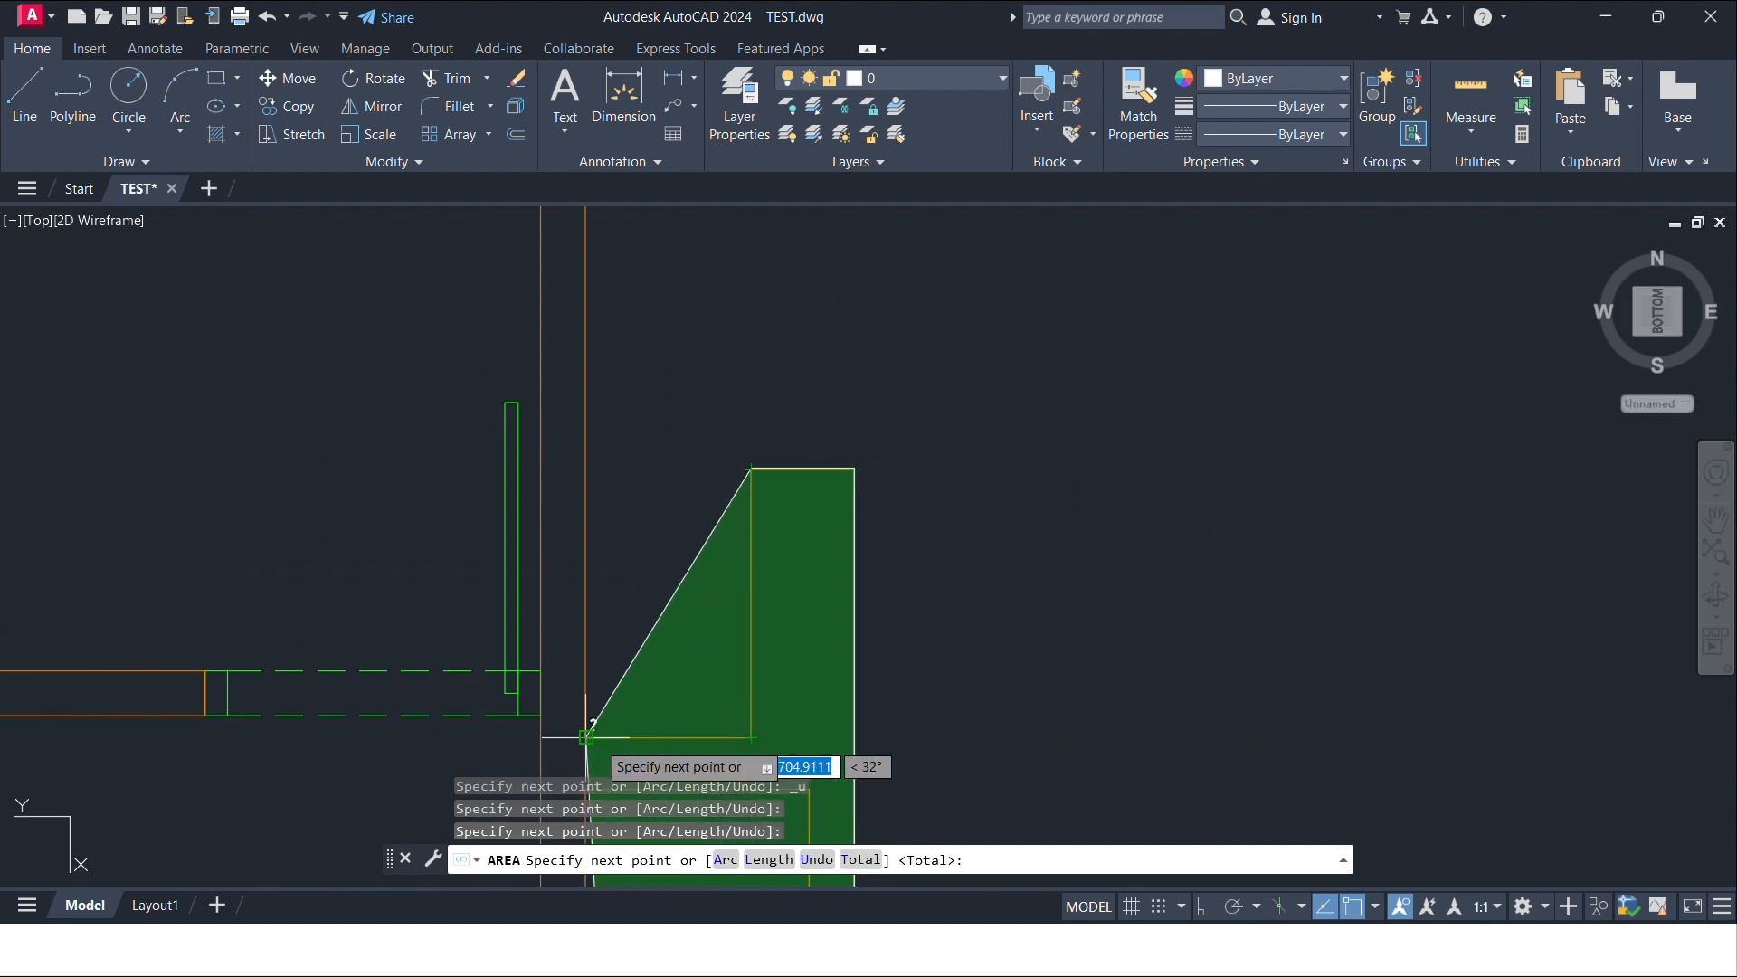
click(751, 739)
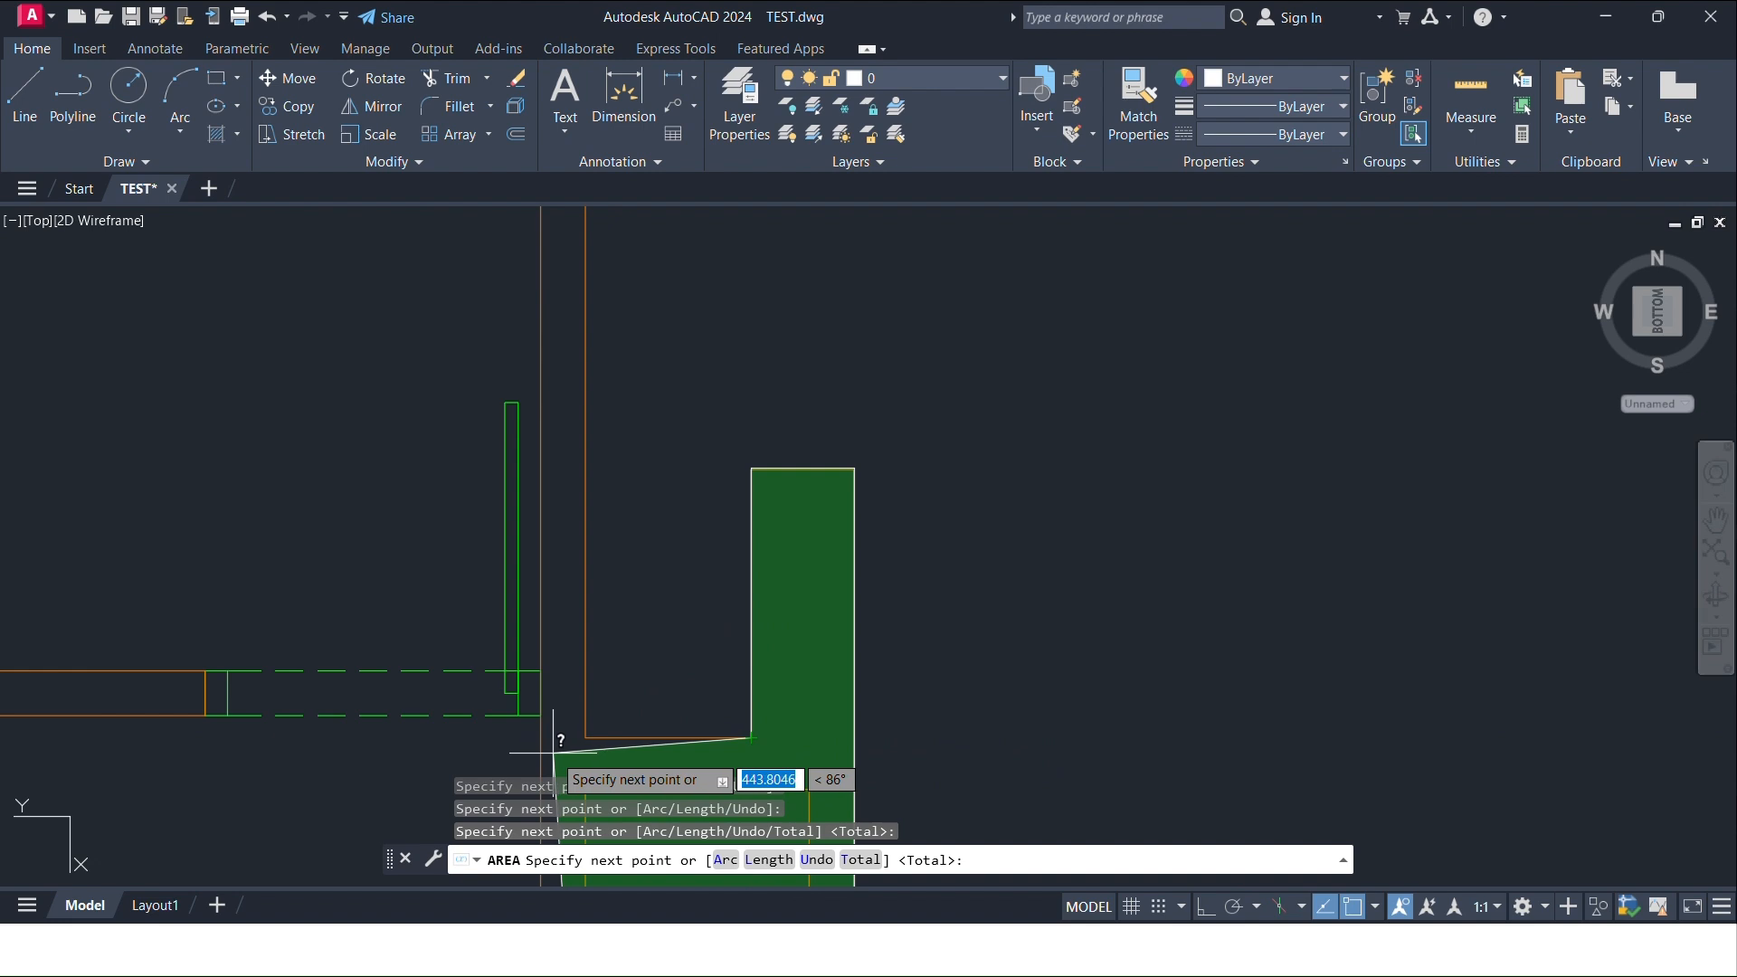
Step: Trace the area boundary up the east wall and along the C-102 flat's north wall to the T-102 terrace wall
scroll(606, 683, down, 2)
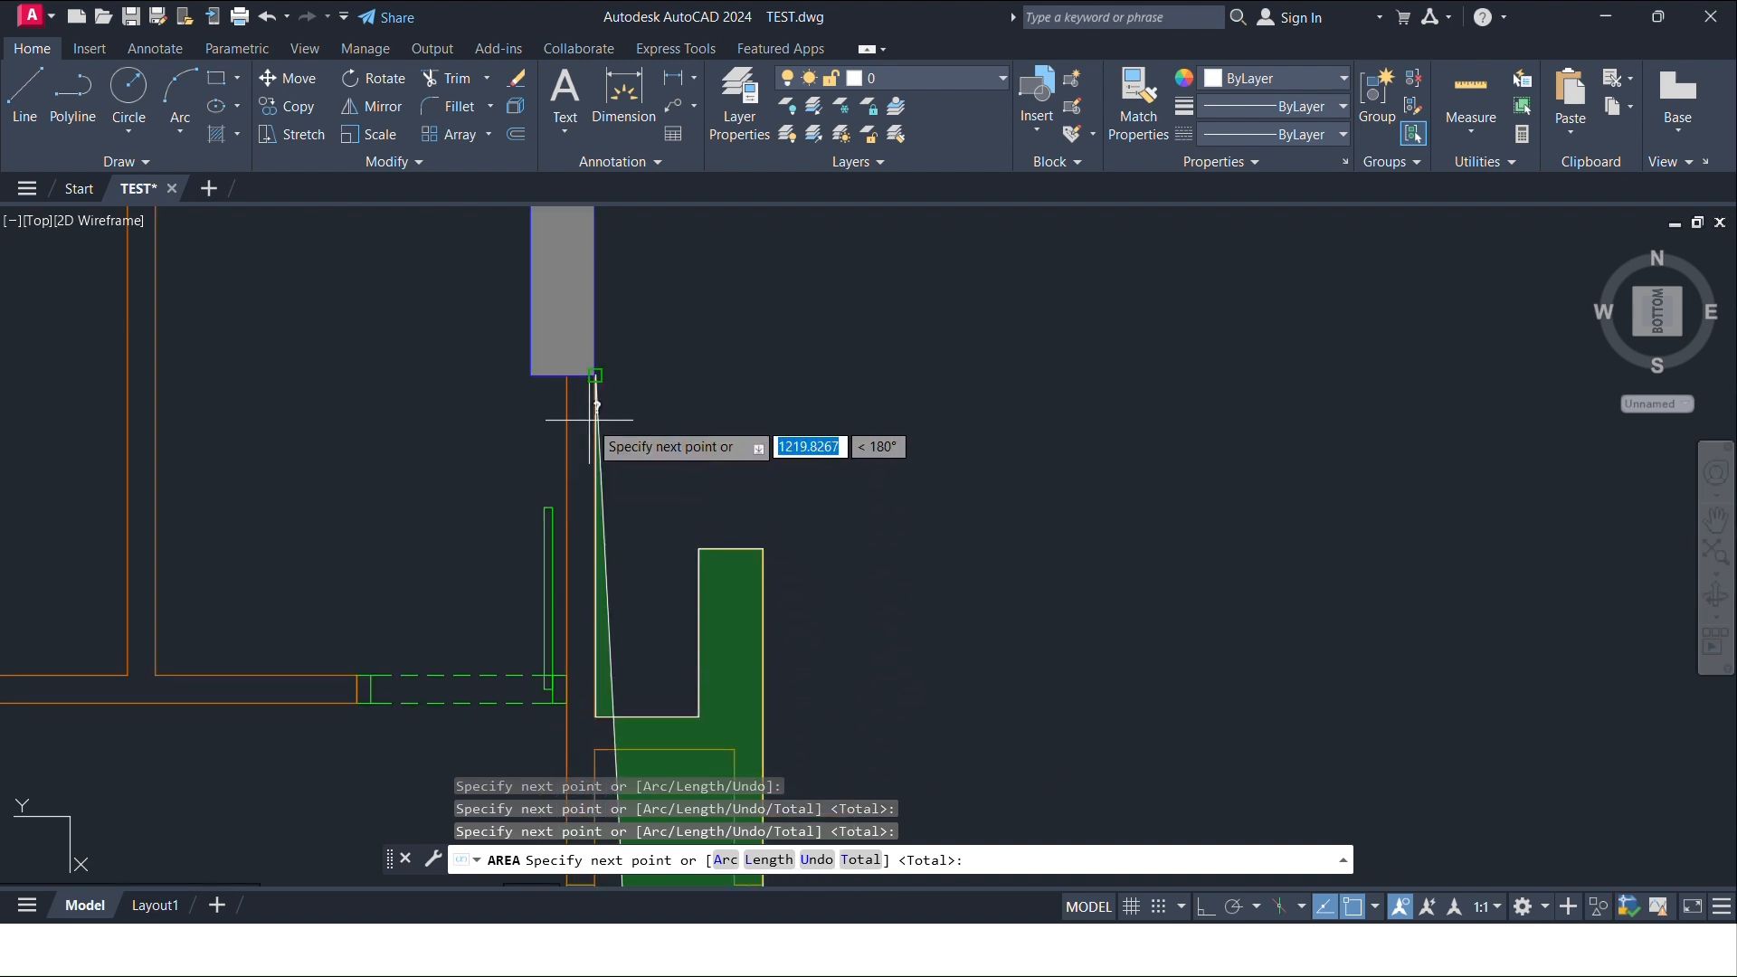
middle_drag(590, 419, 667, 862)
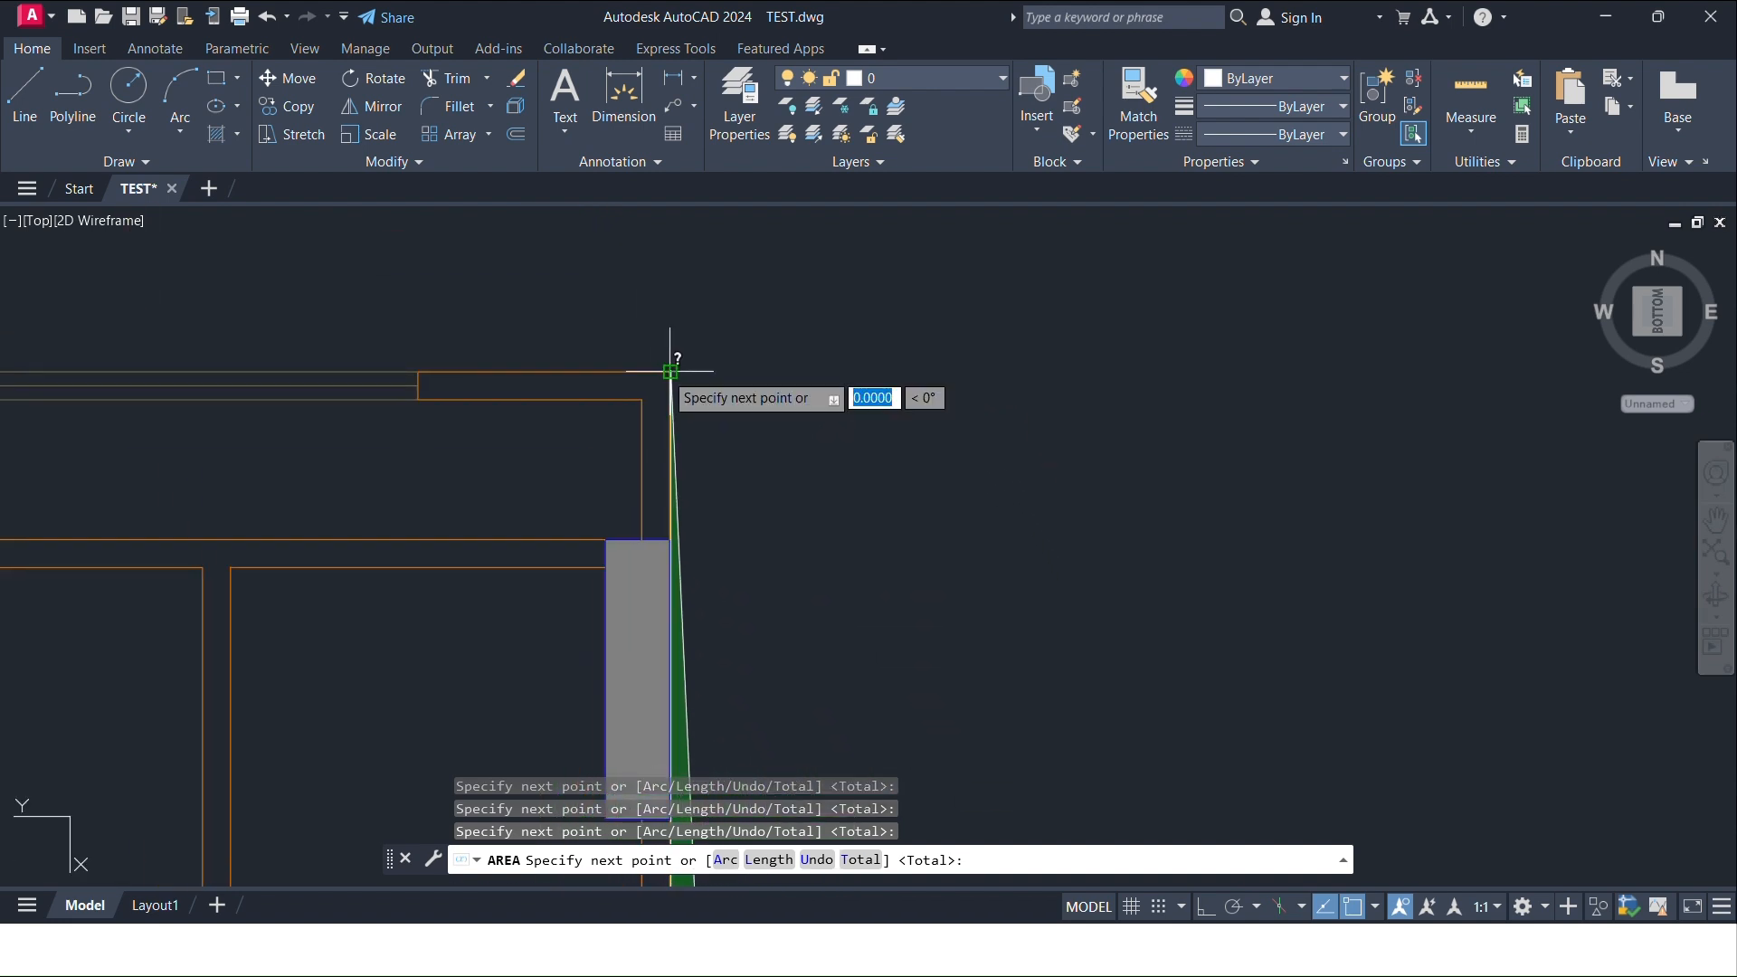
scroll(414, 561, down, 4)
scroll(414, 561, up, 8)
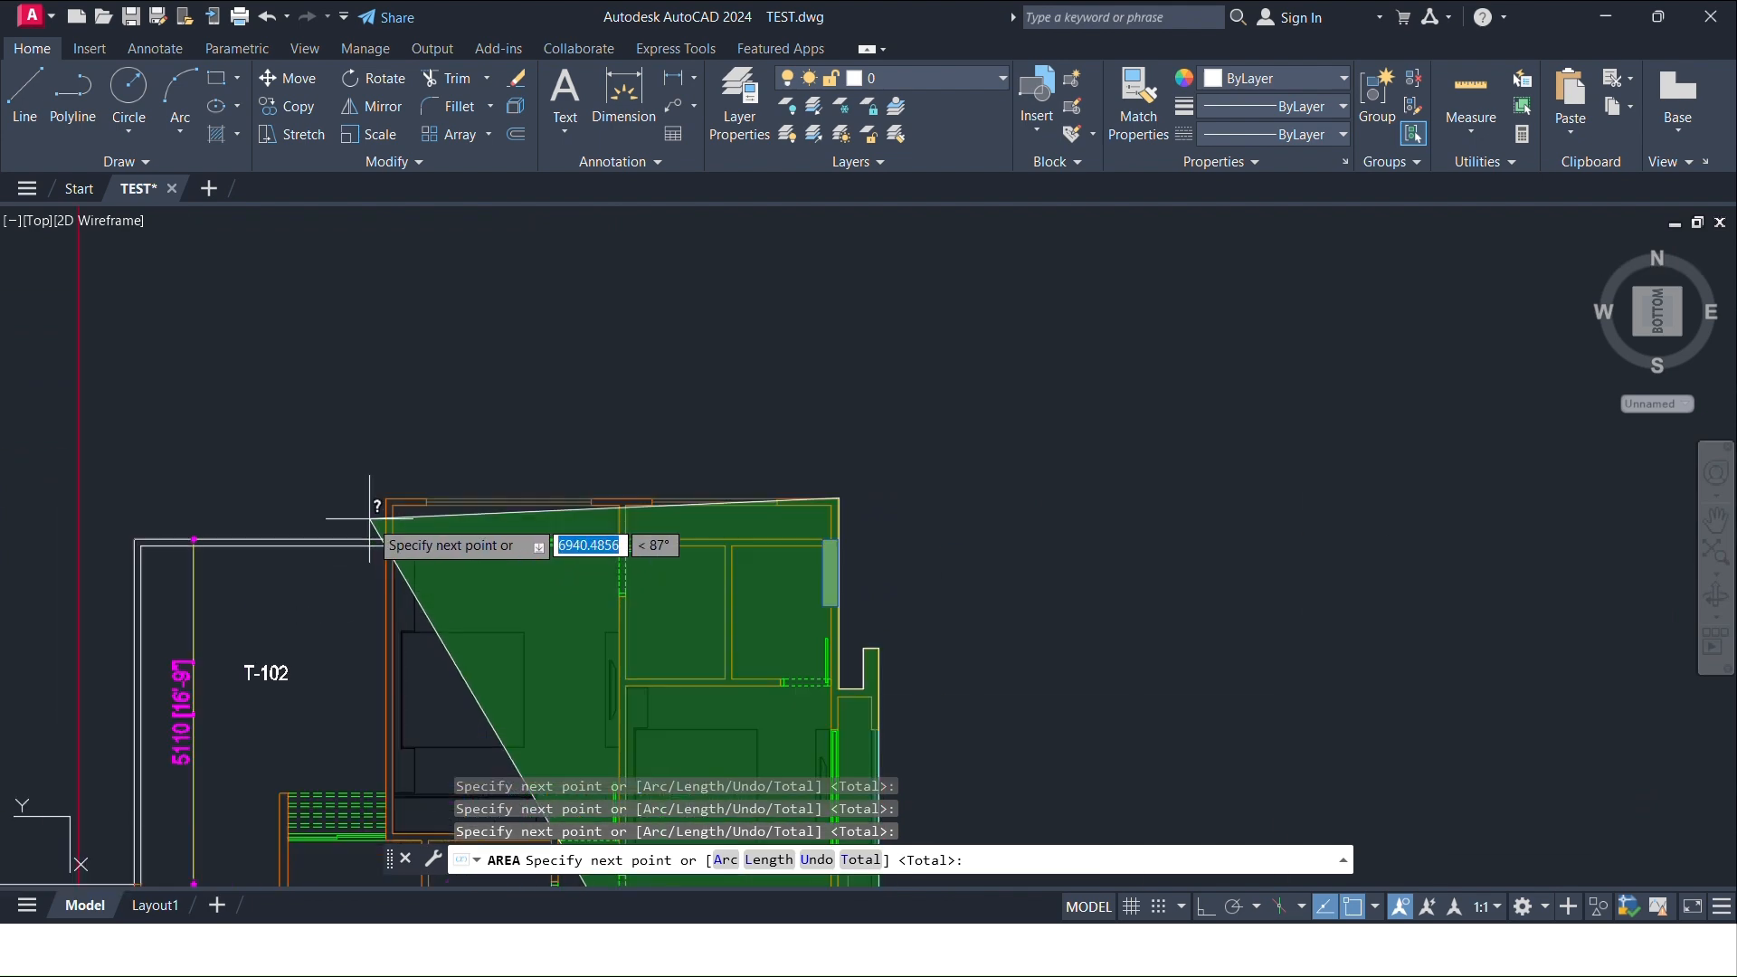
click(530, 300)
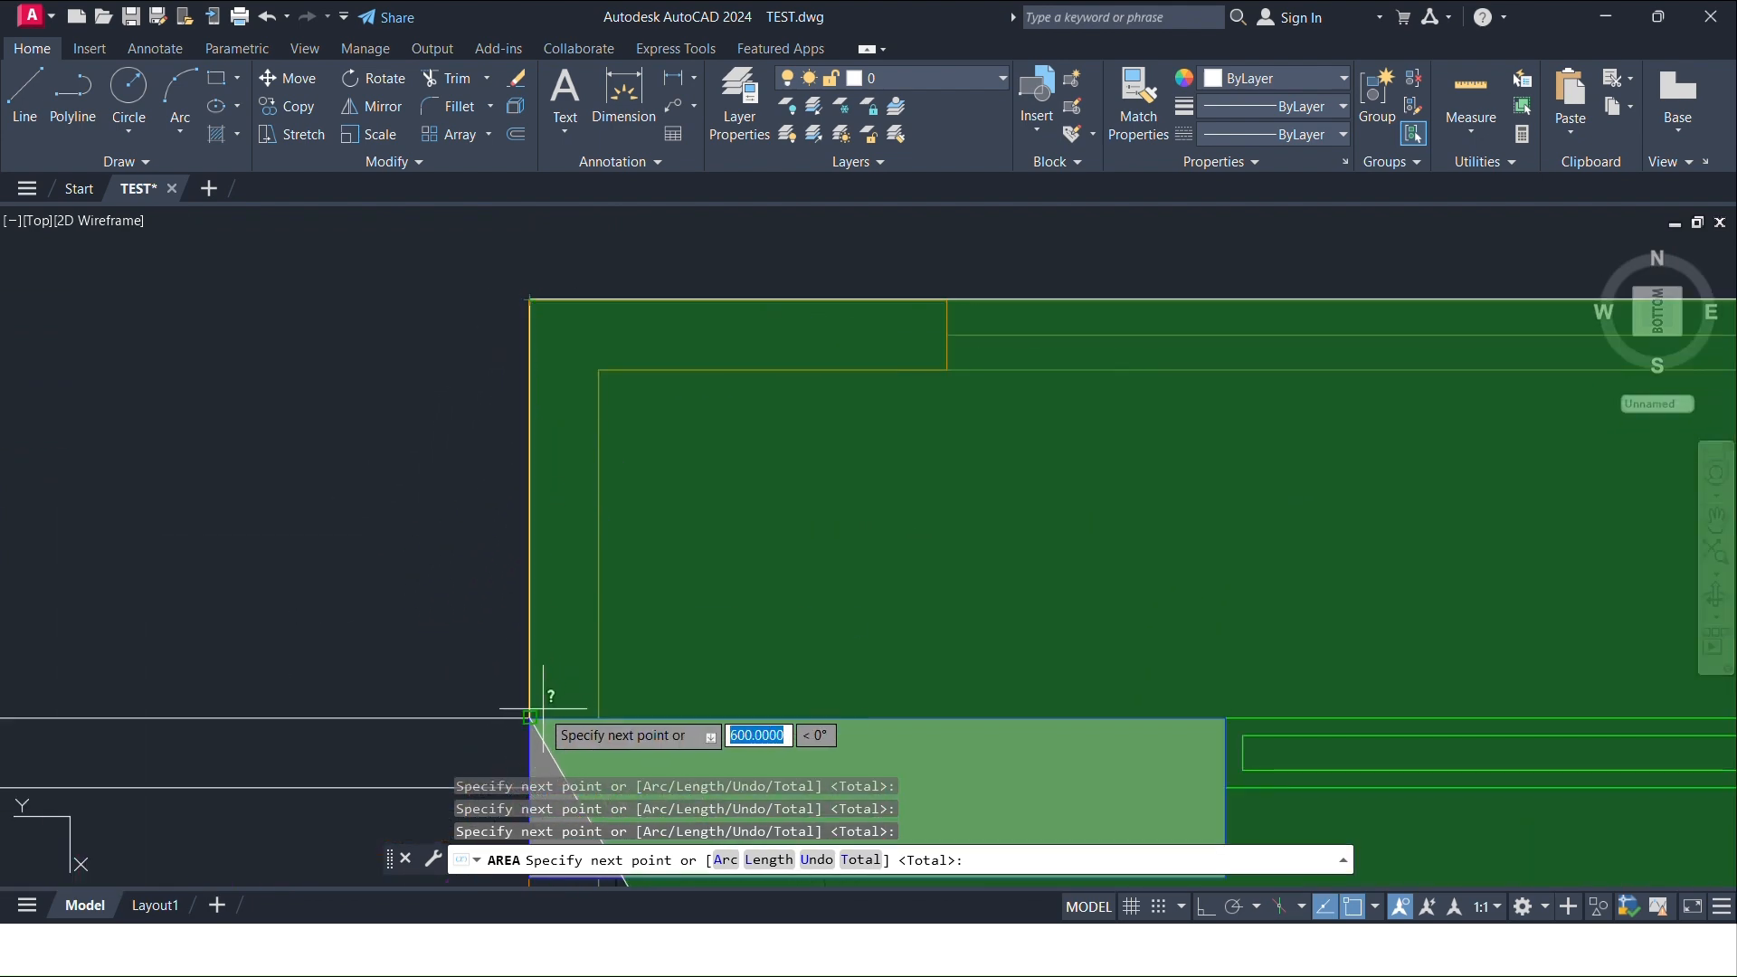
click(530, 718)
Step: Extend the area boundary along the outer edge of terrace T-102 down to the wall connecting both wings
scroll(188, 650, down, 4)
middle_drag(187, 653, 1451, 619)
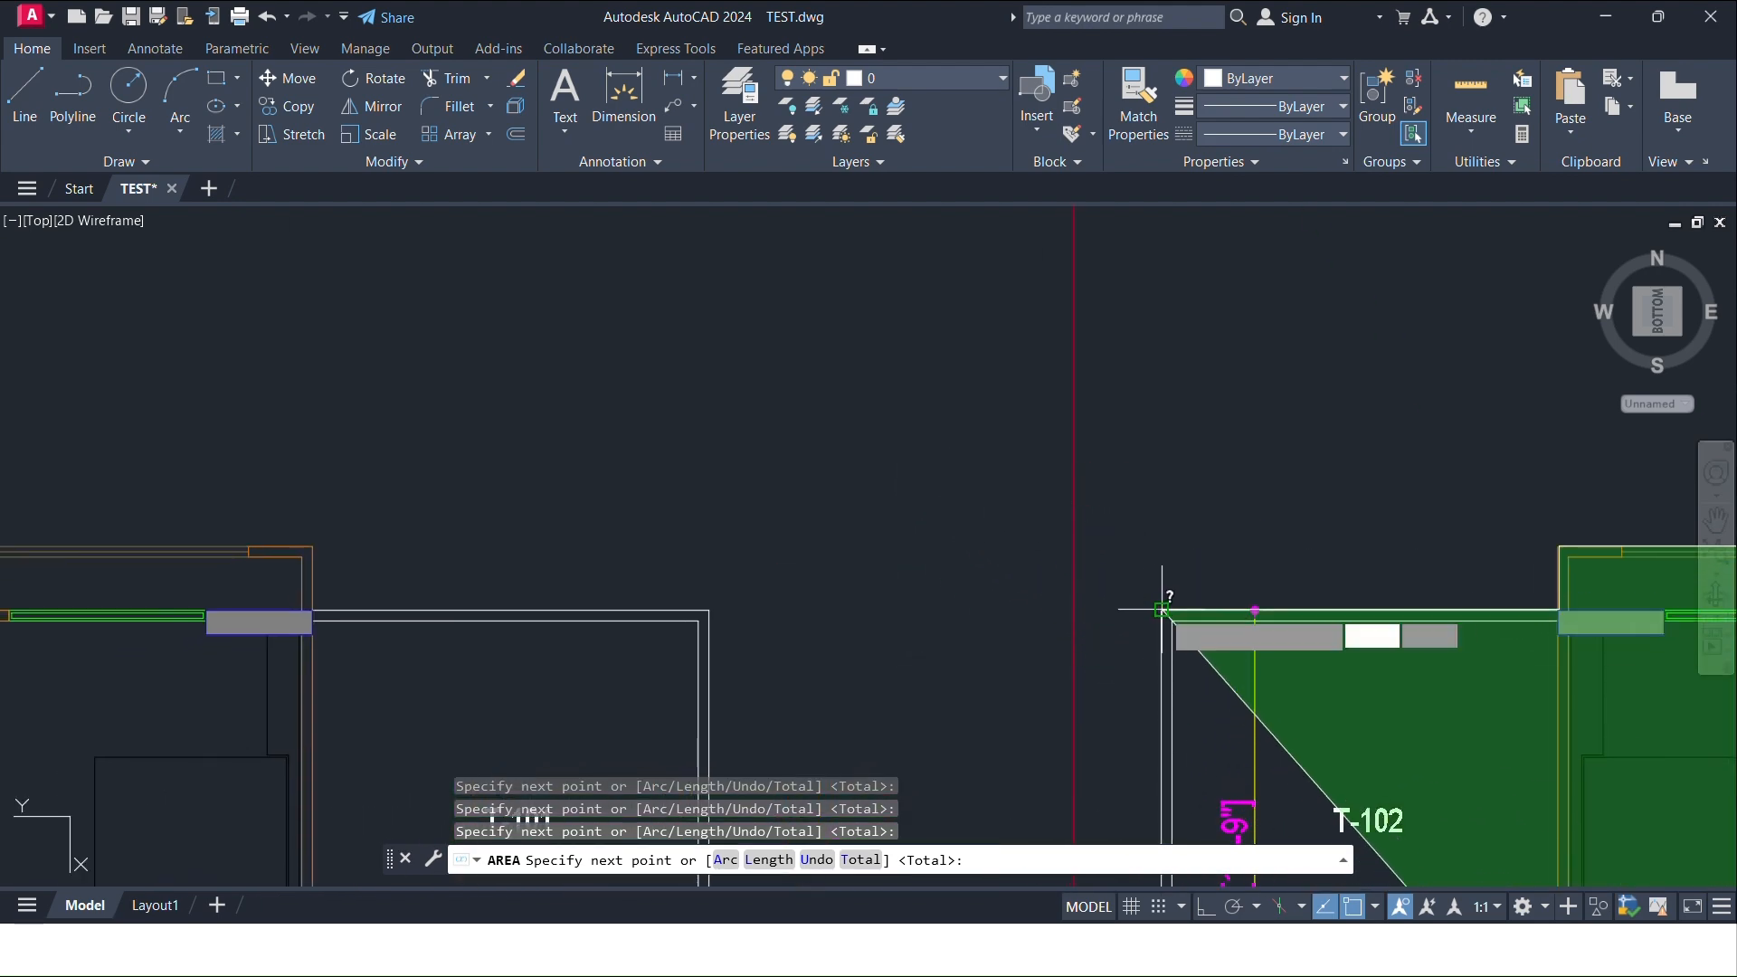
scroll(1000, 573, down, 8)
scroll(970, 497, up, 4)
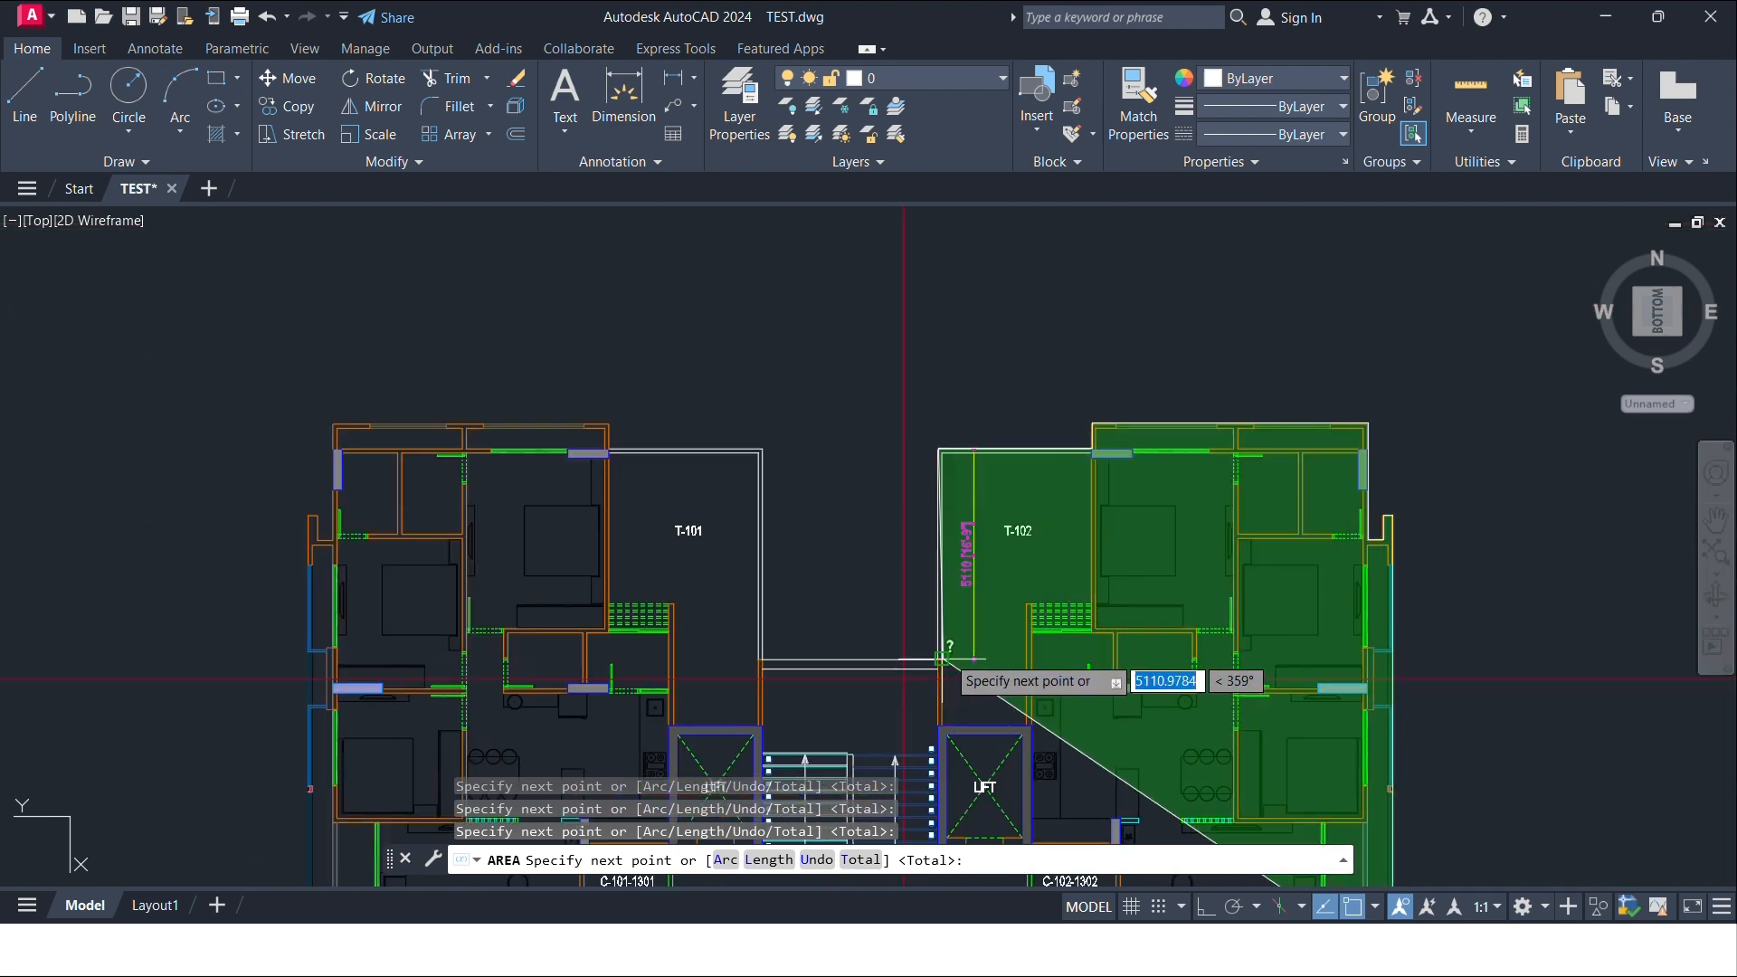
scroll(941, 659, up, 6)
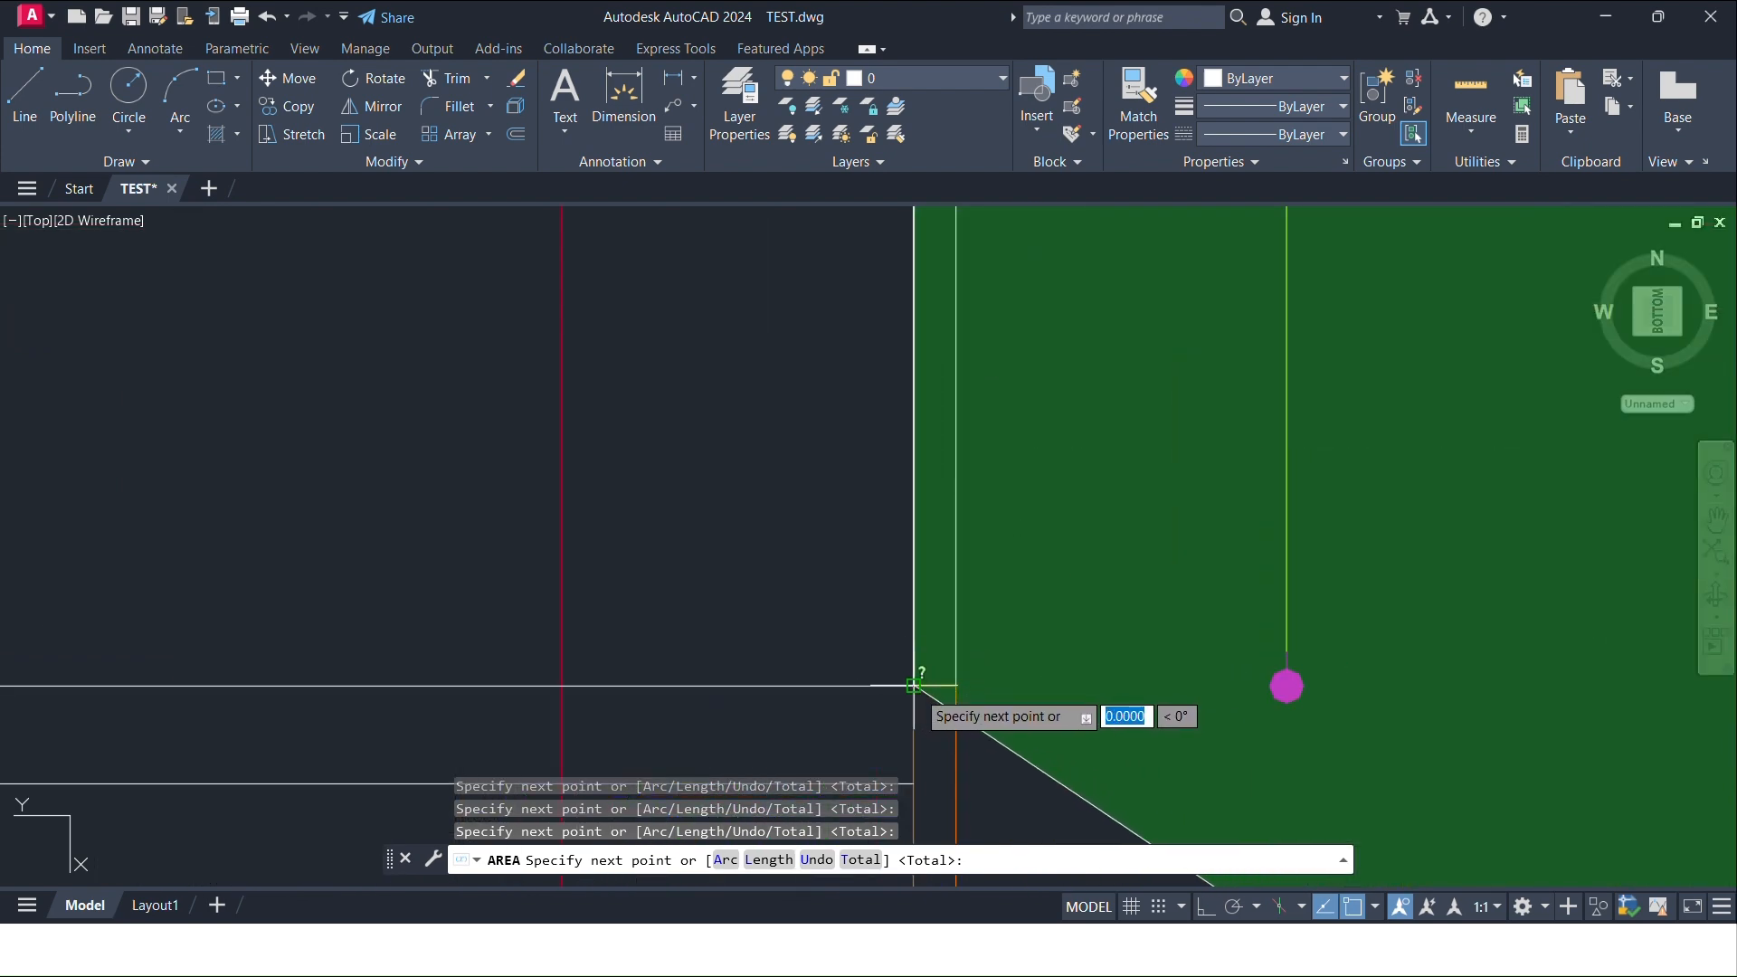
click(914, 686)
Step: Carry the area boundary across the connecting wall and around terrace T-101 to the C-101 flat's northeast corner
scroll(576, 745, down, 4)
middle_drag(268, 709, 1582, 647)
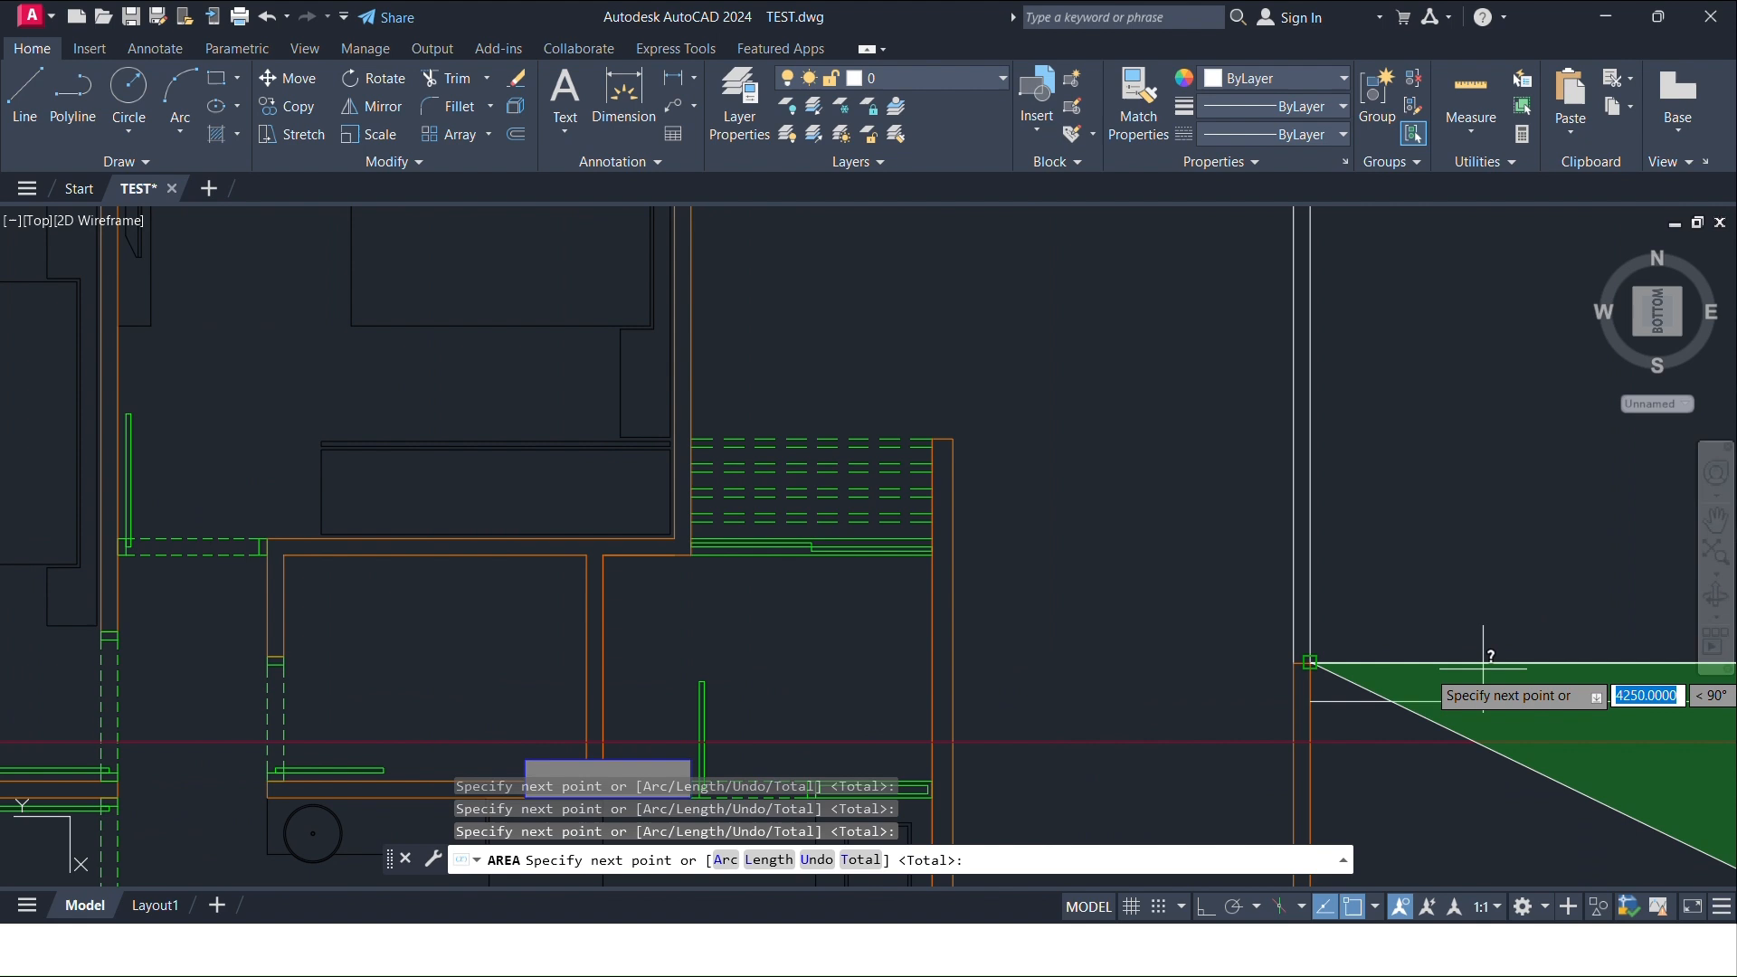
scroll(1314, 715, down, 4)
scroll(1312, 697, down, 2)
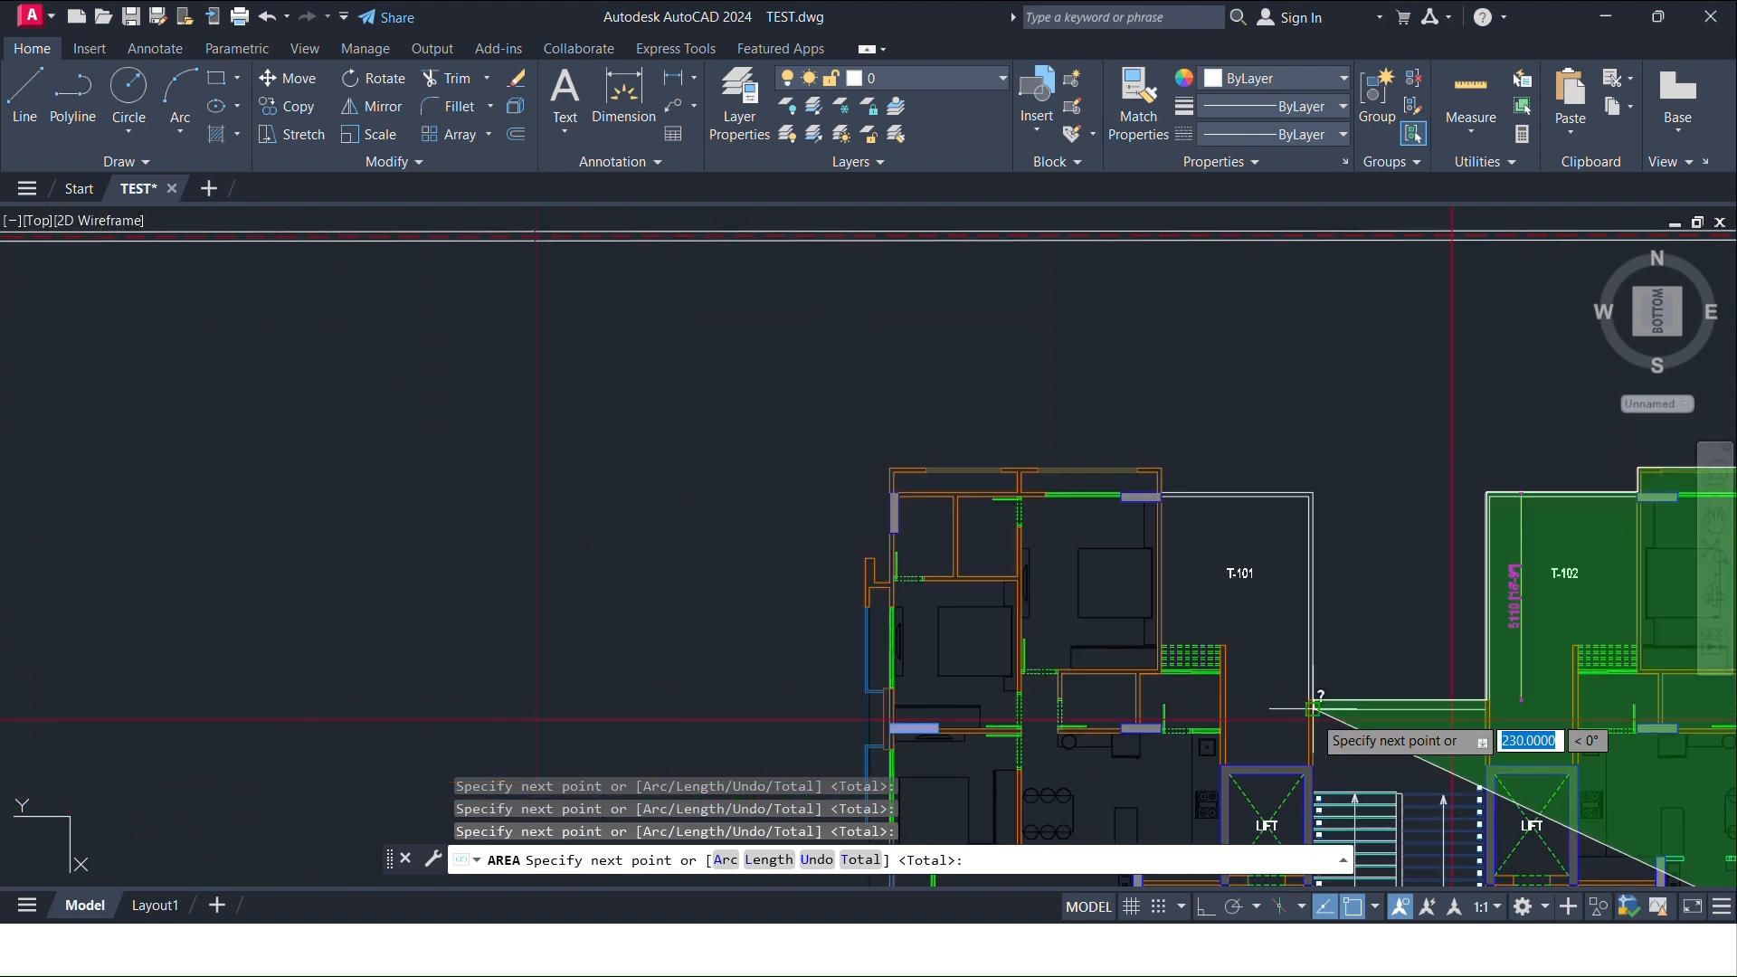
scroll(1321, 479, up, 6)
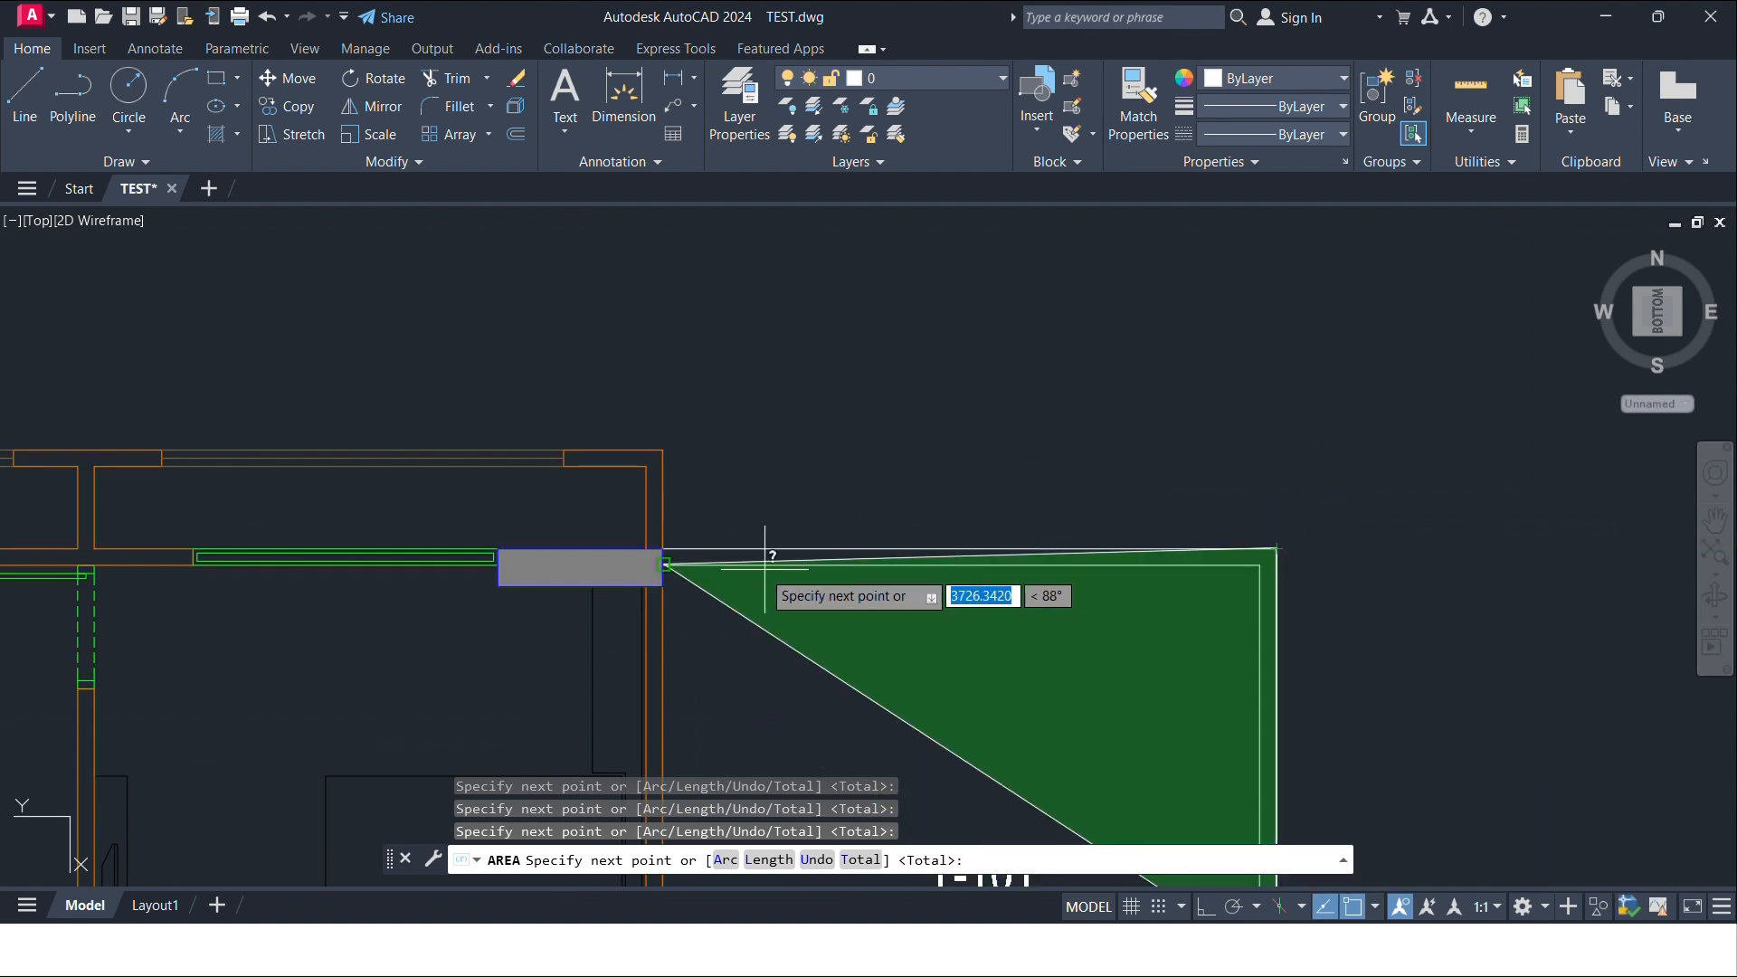
click(664, 451)
Step: Extend the area boundary along the C-101 flat's north wall to its northwest corner
middle_drag(558, 660, 1517, 672)
scroll(1517, 671, up, 2)
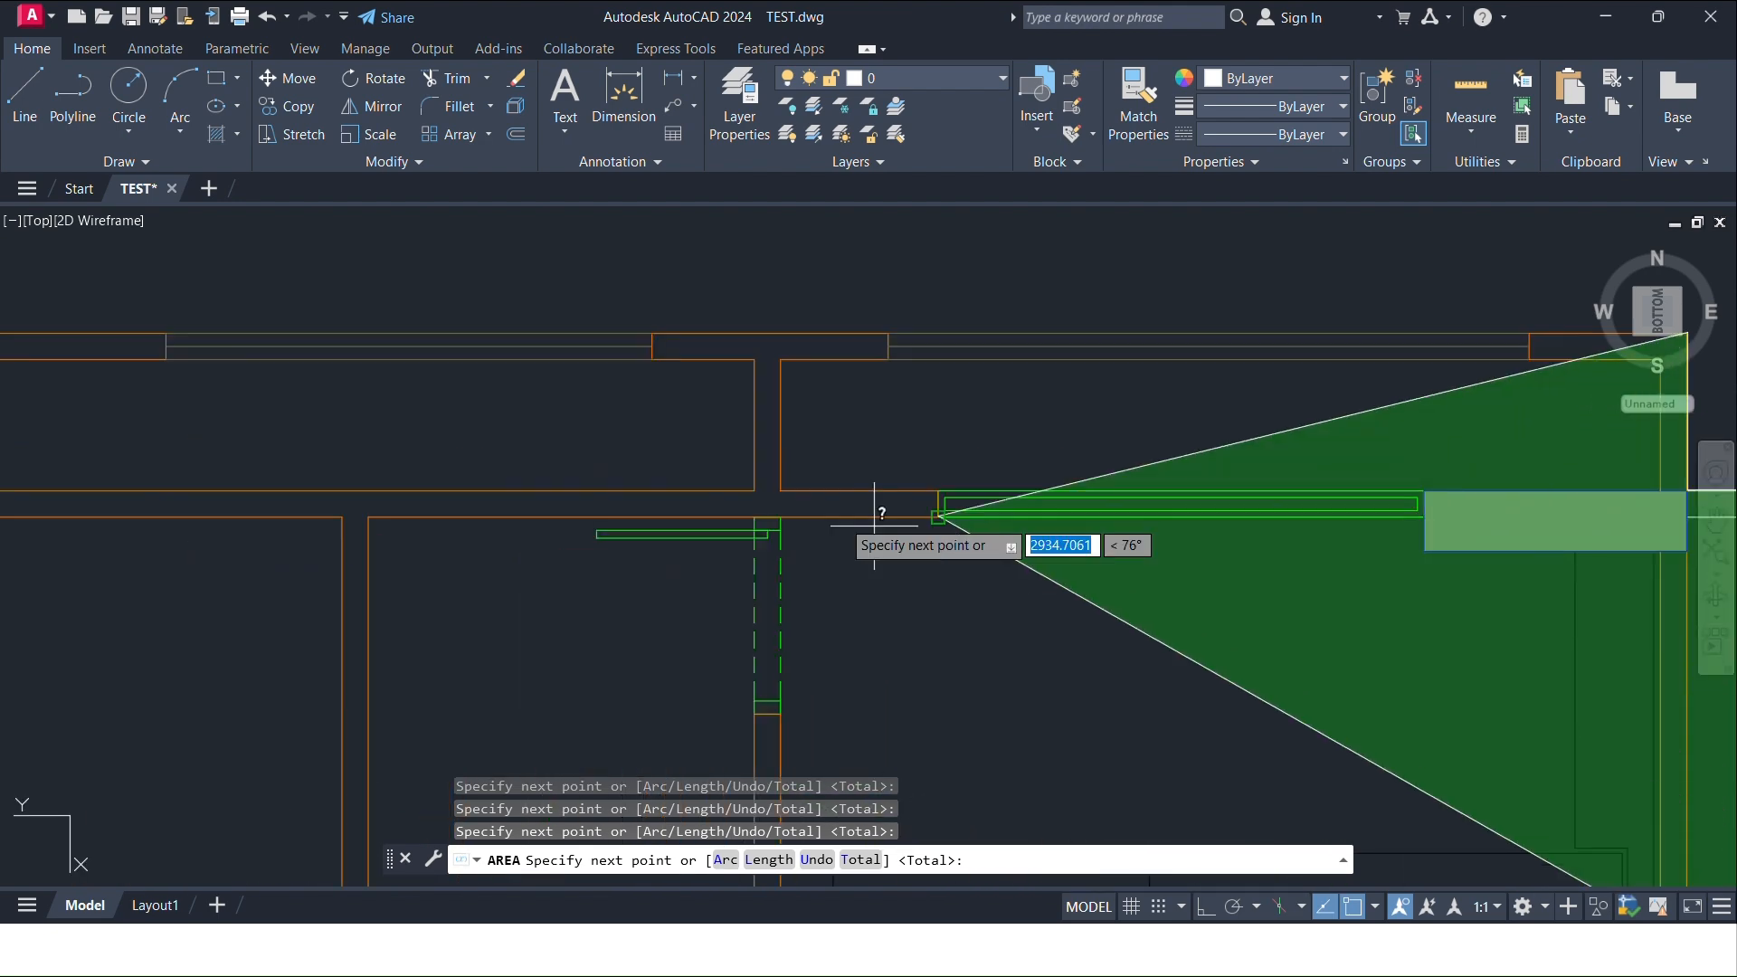
middle_drag(355, 377, 1460, 464)
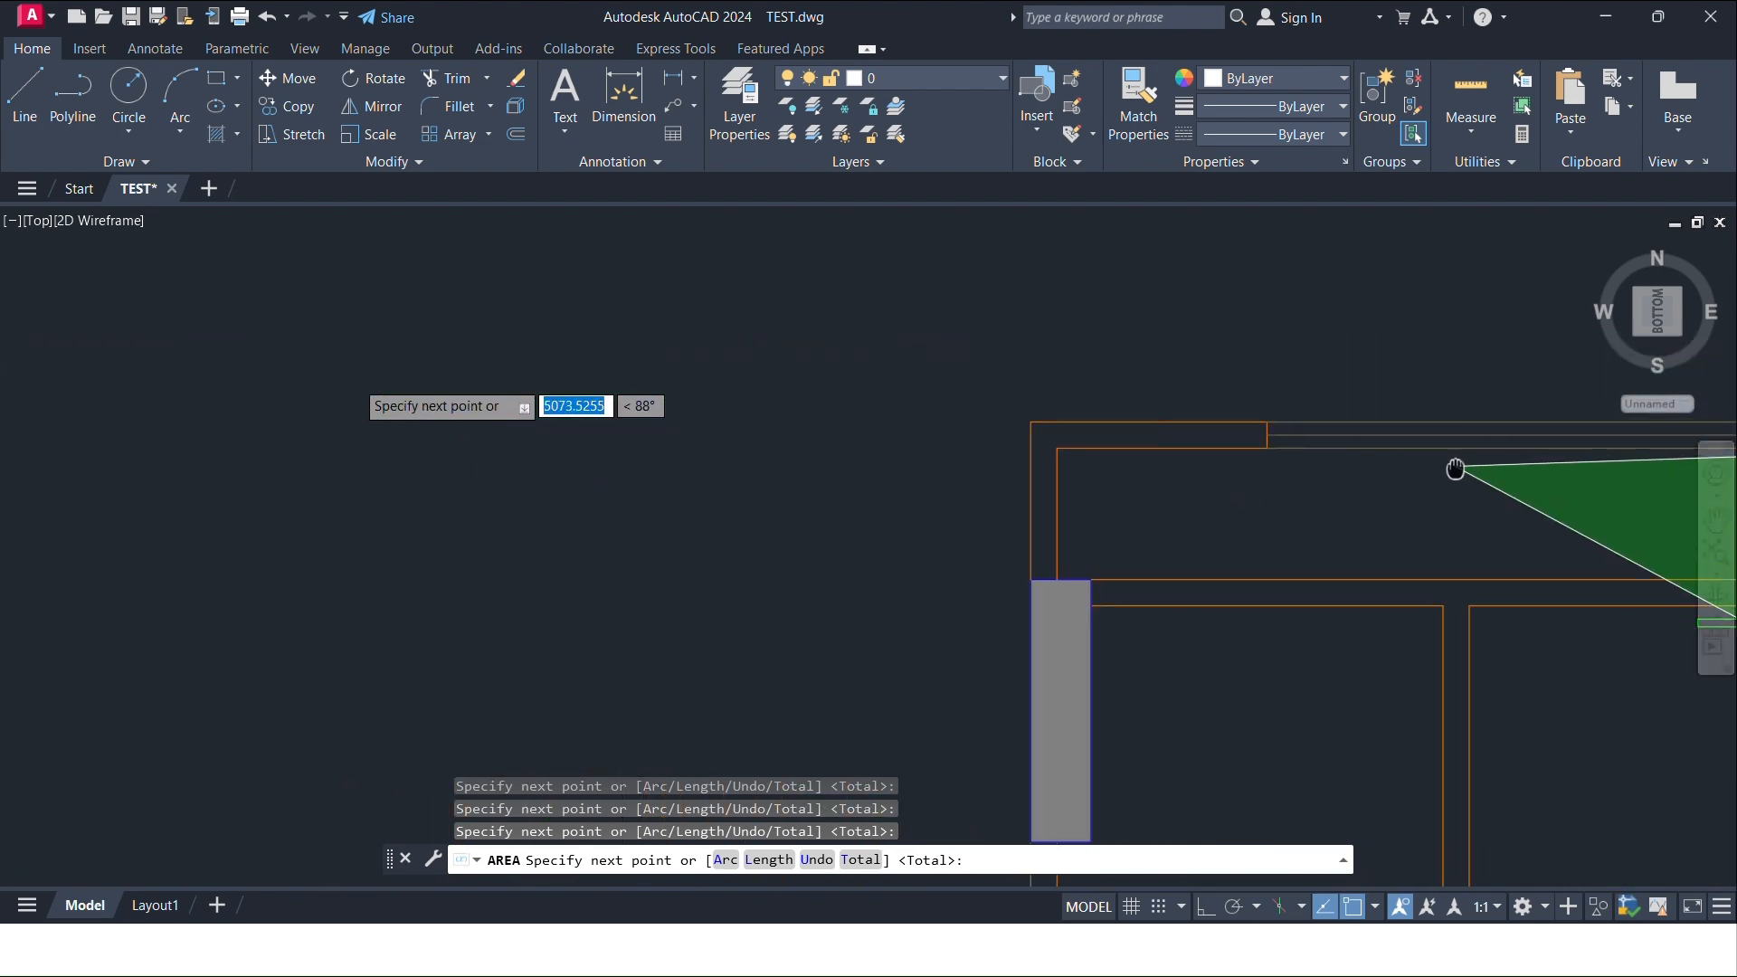
click(1030, 421)
Step: Trace the area boundary down the C-101 flat's west wall, through the notch and onto the projecting wall's outer corner
scroll(864, 525, down, 4)
scroll(900, 508, up, 5)
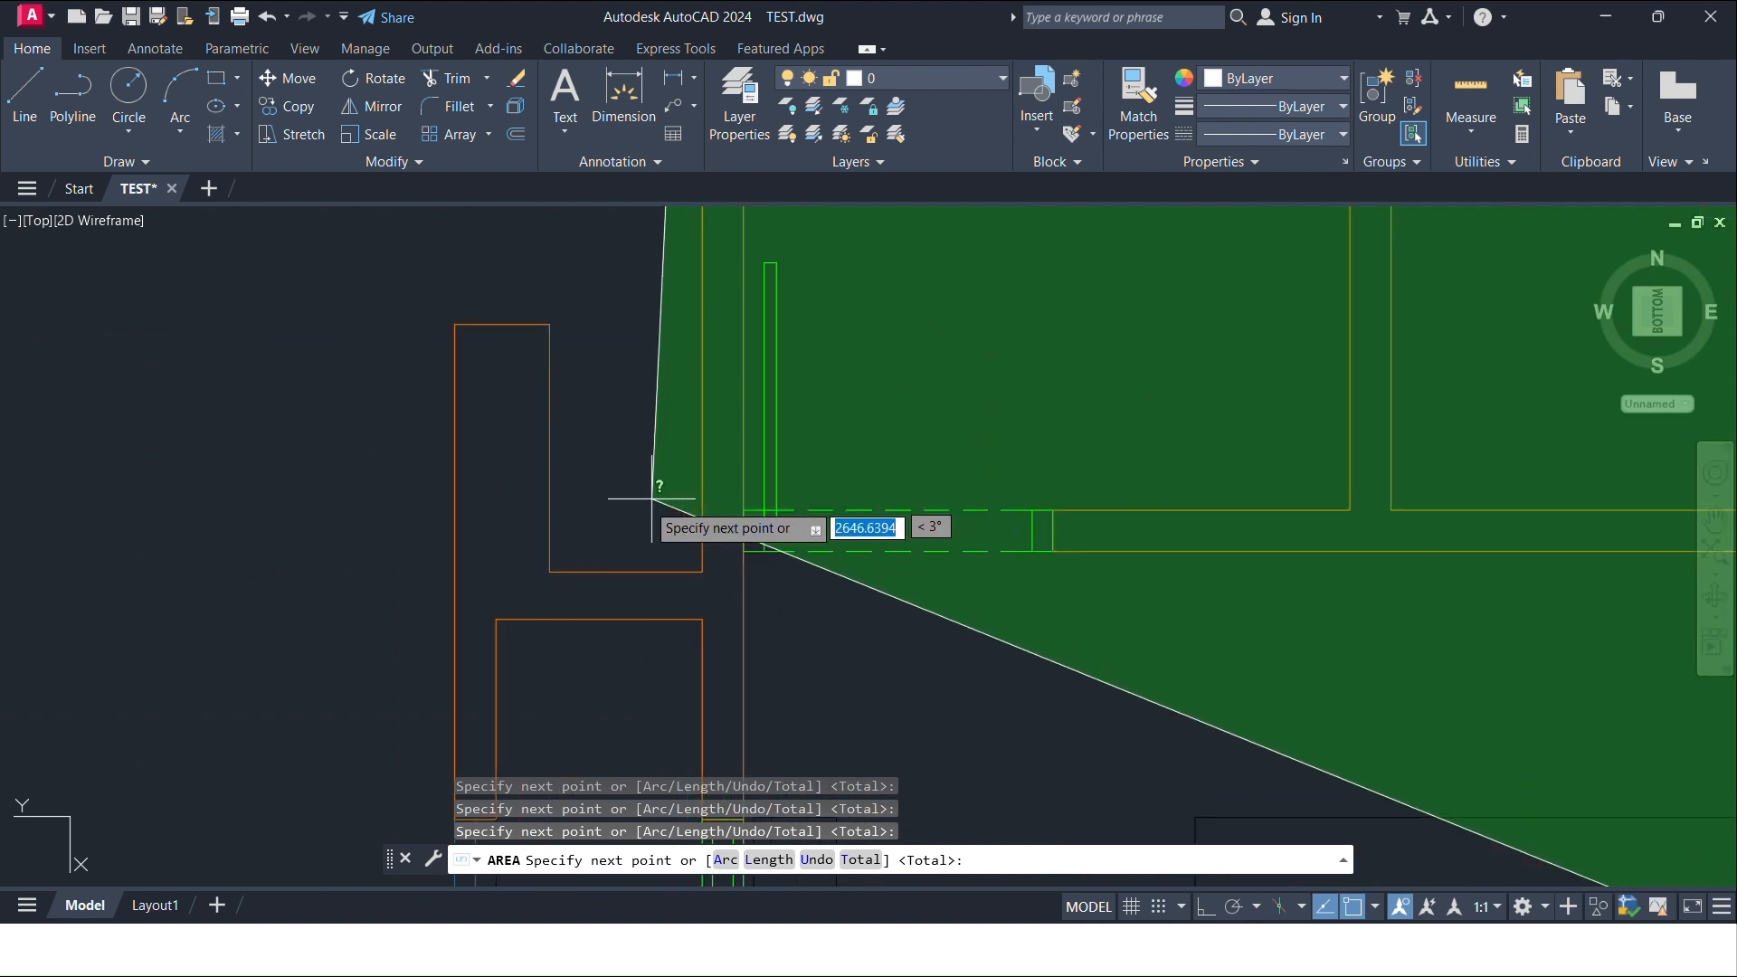
click(703, 571)
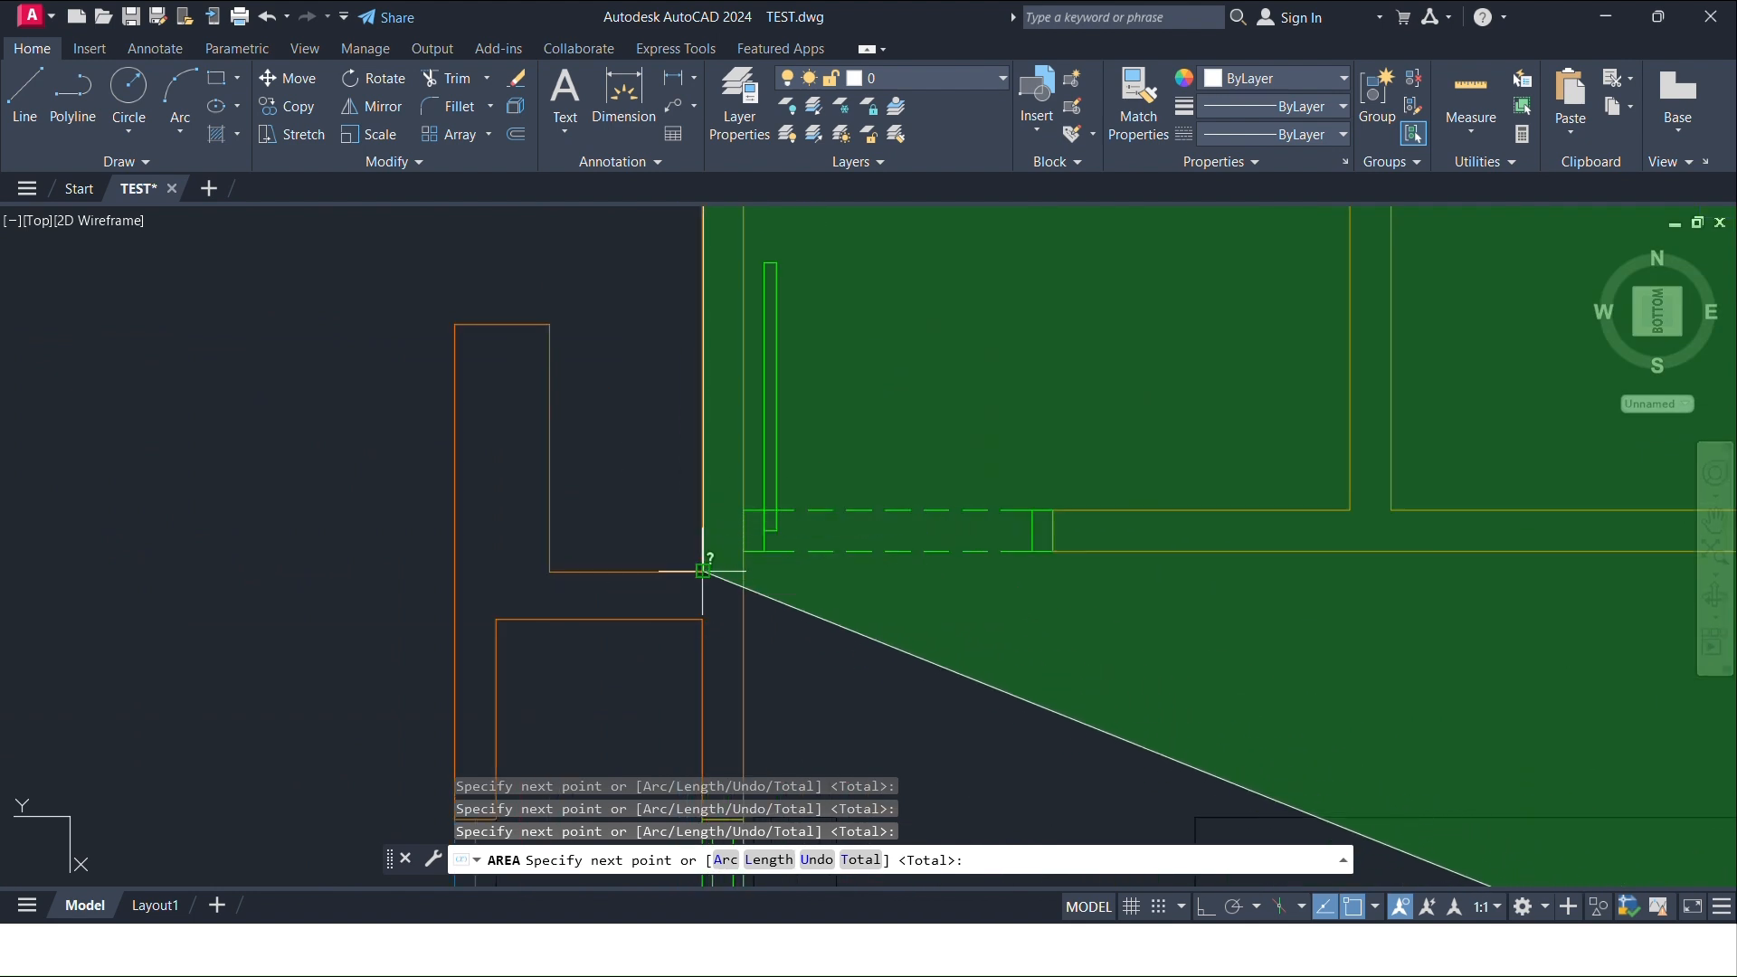
click(549, 571)
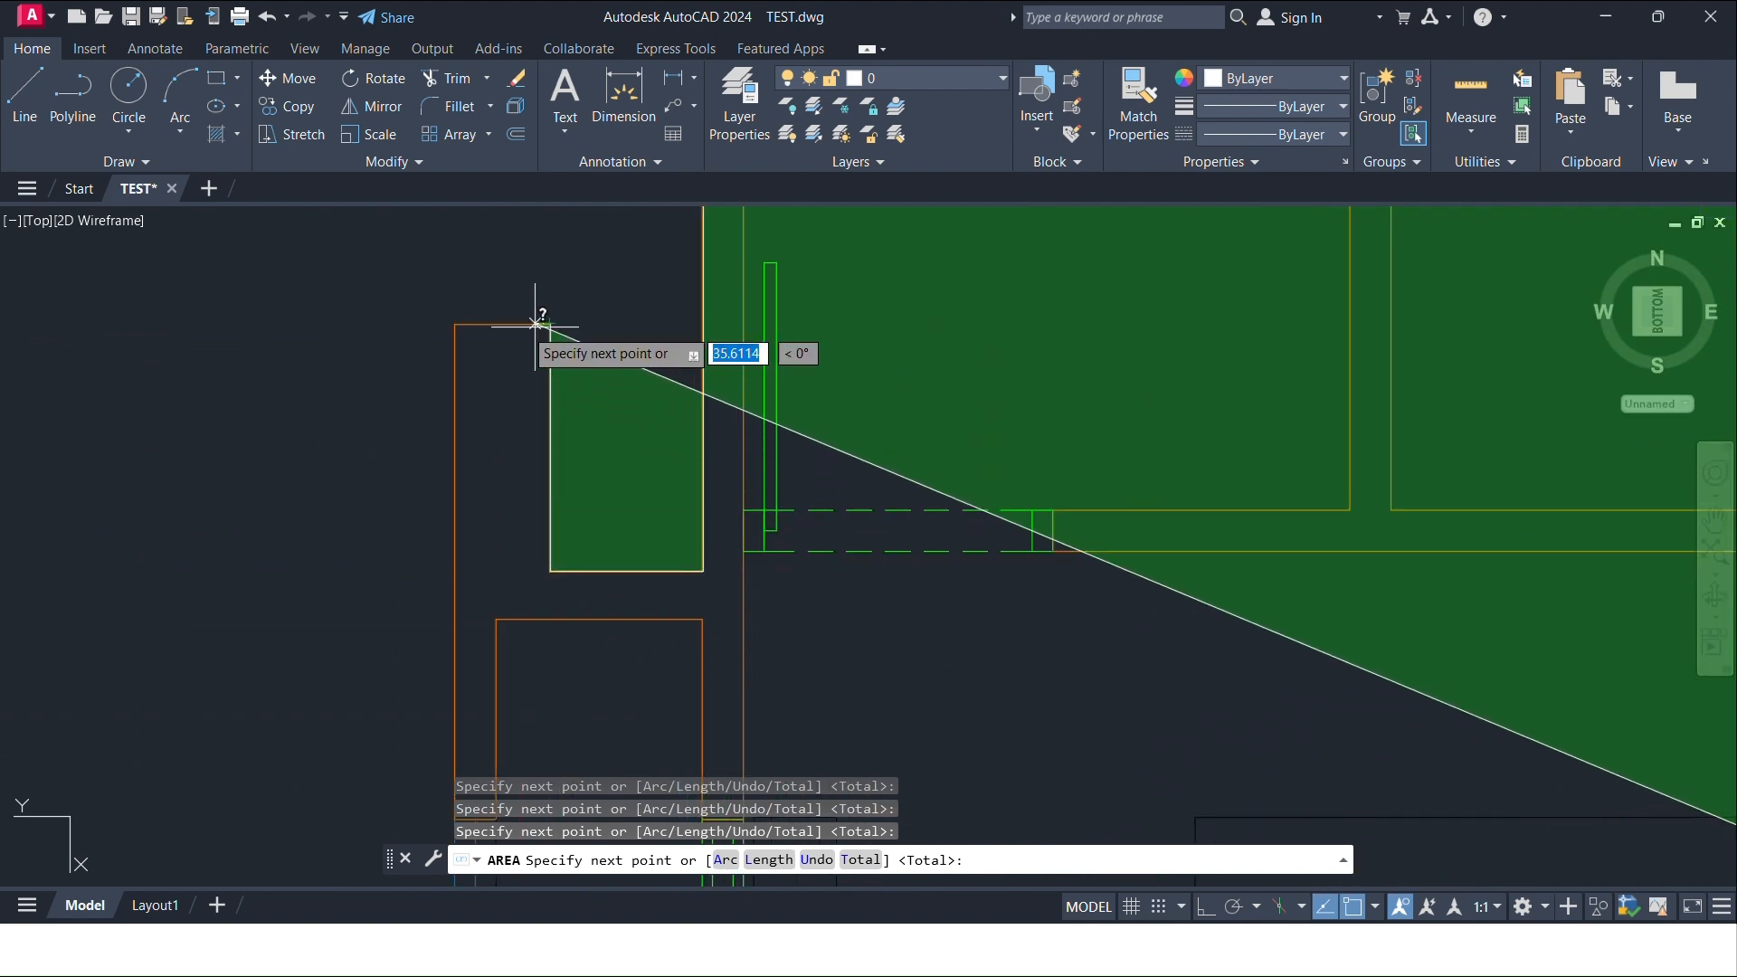
scroll(434, 403, down, 8)
scroll(464, 416, up, 5)
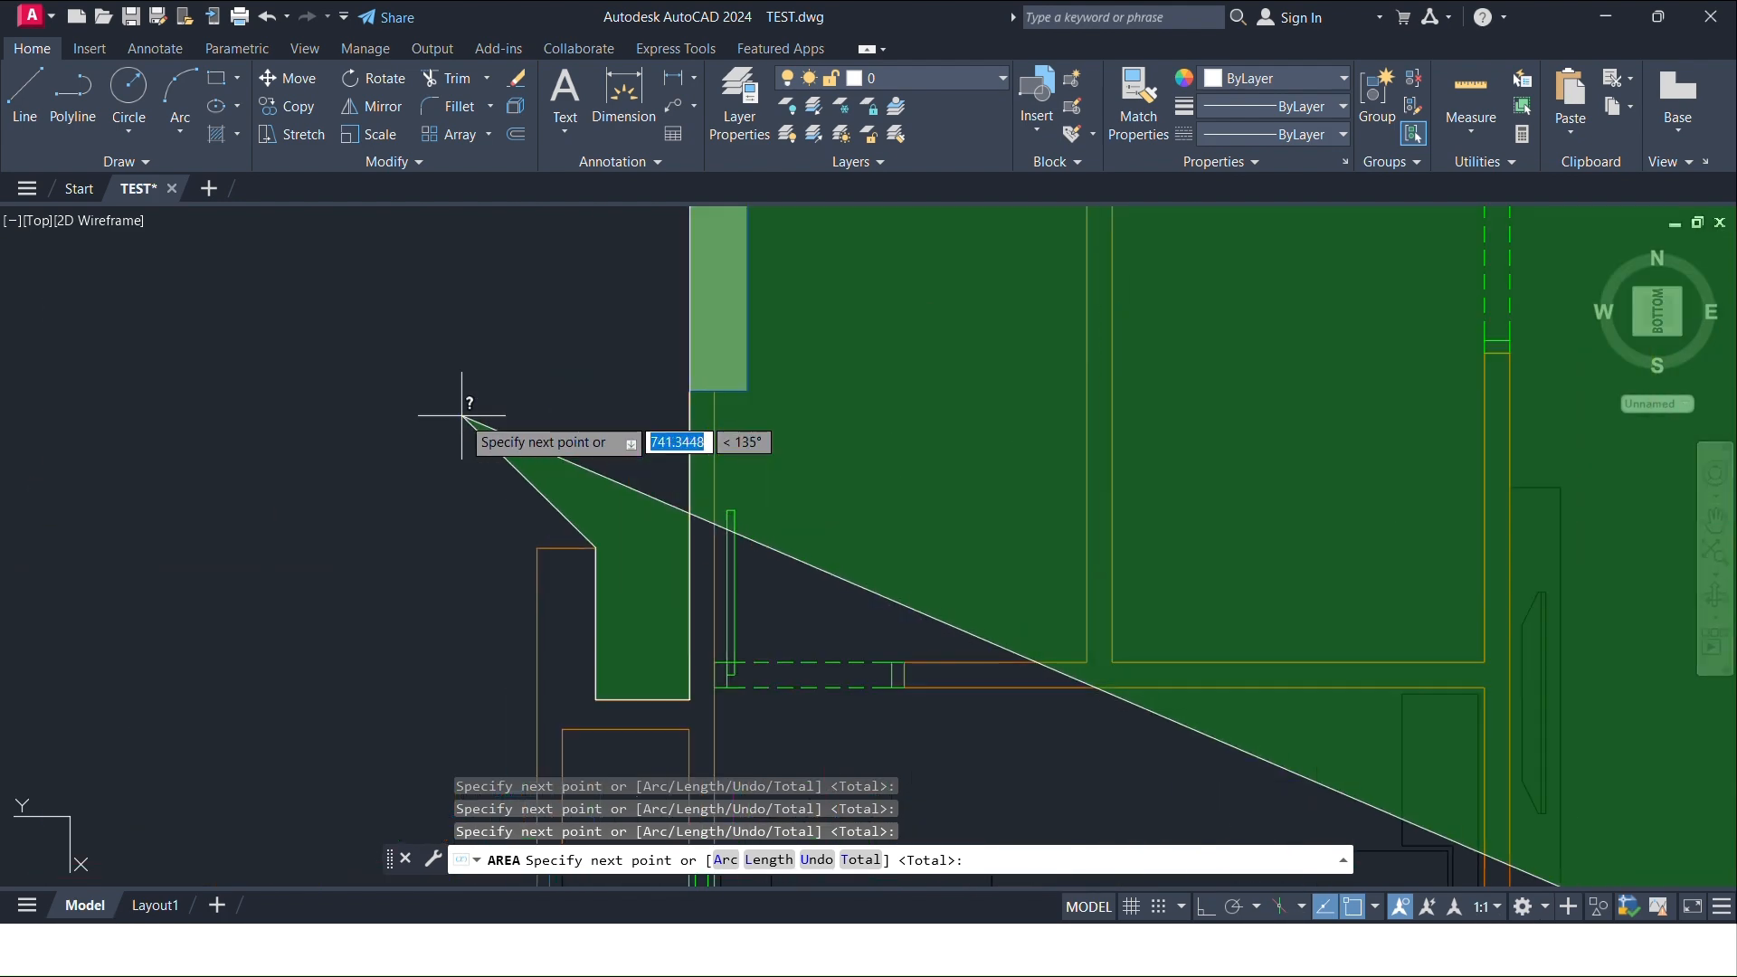
scroll(462, 415, up, 1)
scroll(531, 531, up, 5)
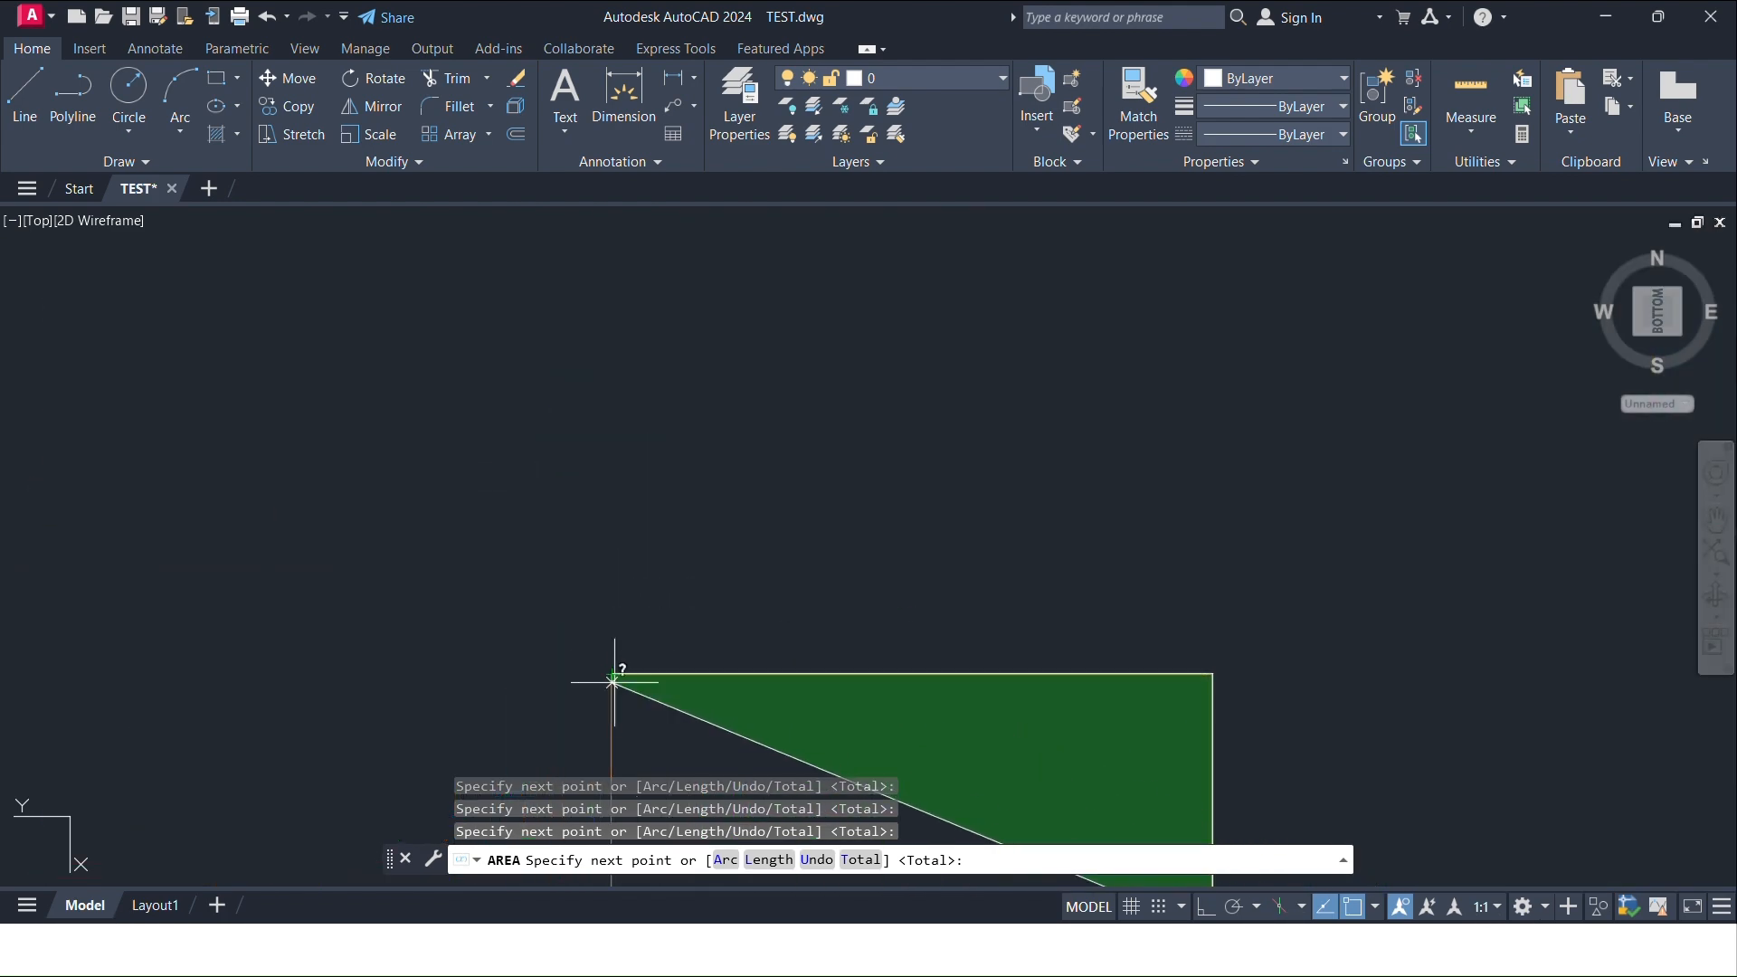
Step: Extend the area boundary down the C-101 flat's west side to the balcony wall's southwest outer corner
middle_drag(869, 715, 1164, 188)
scroll(1067, 474, down, 8)
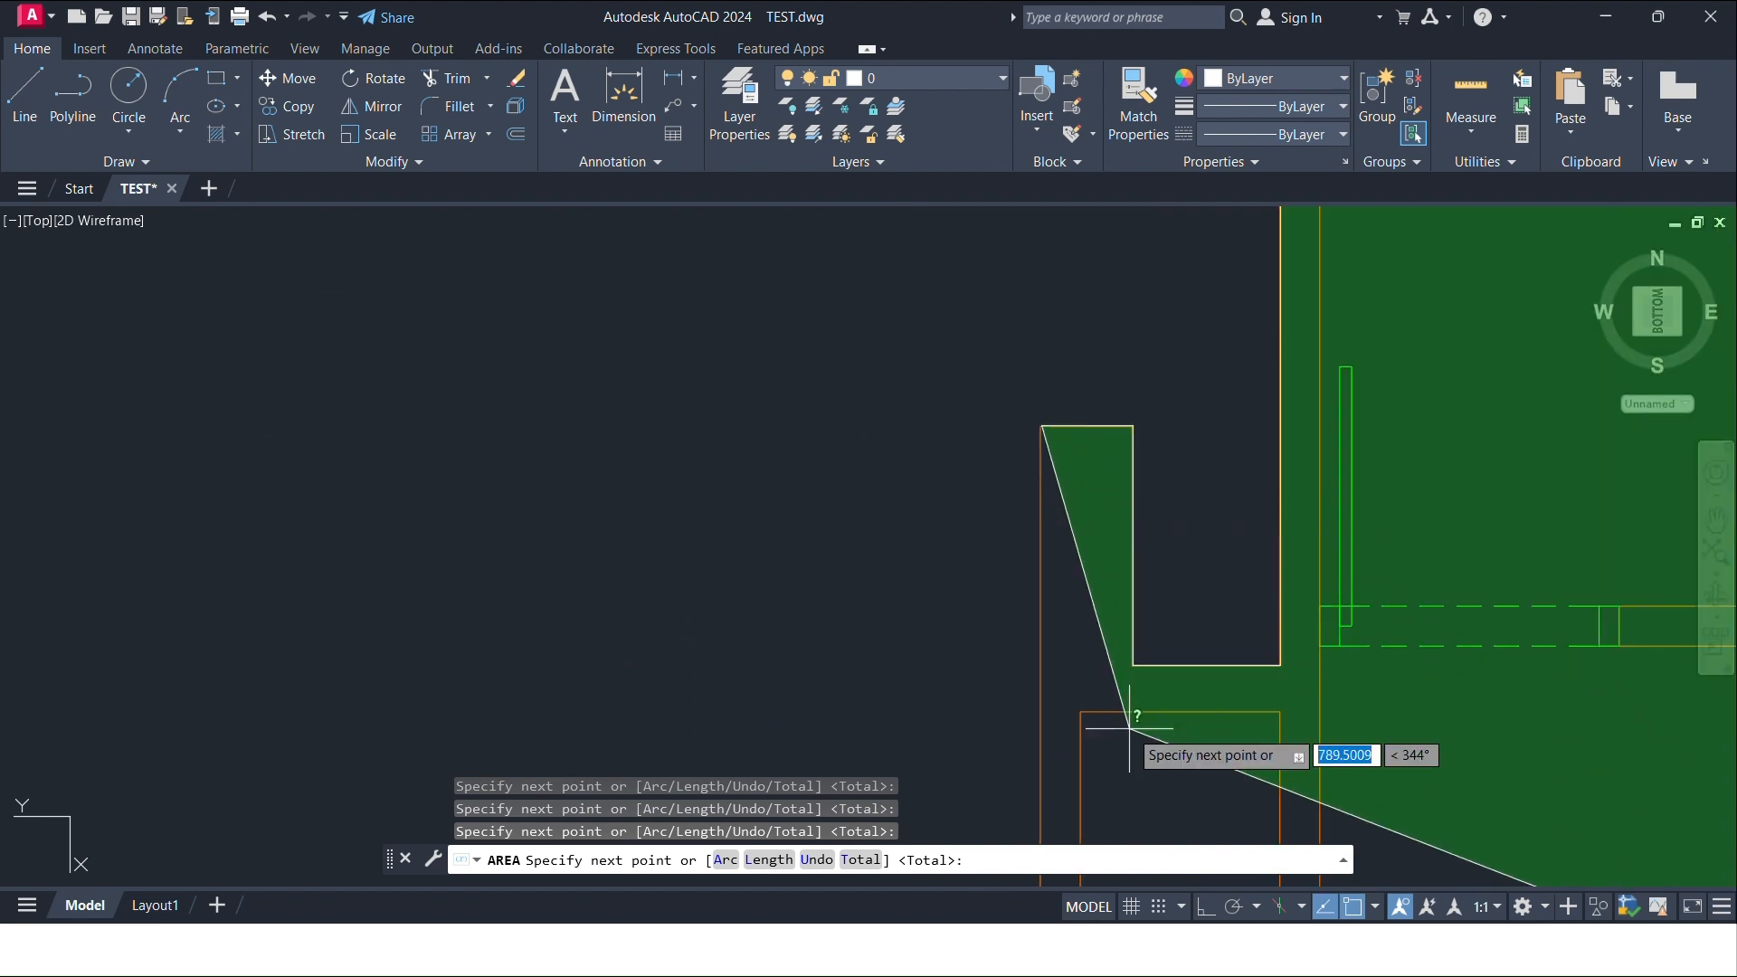
middle_drag(1130, 728, 1060, 215)
scroll(991, 425, down, 6)
middle_drag(1051, 737, 1077, 269)
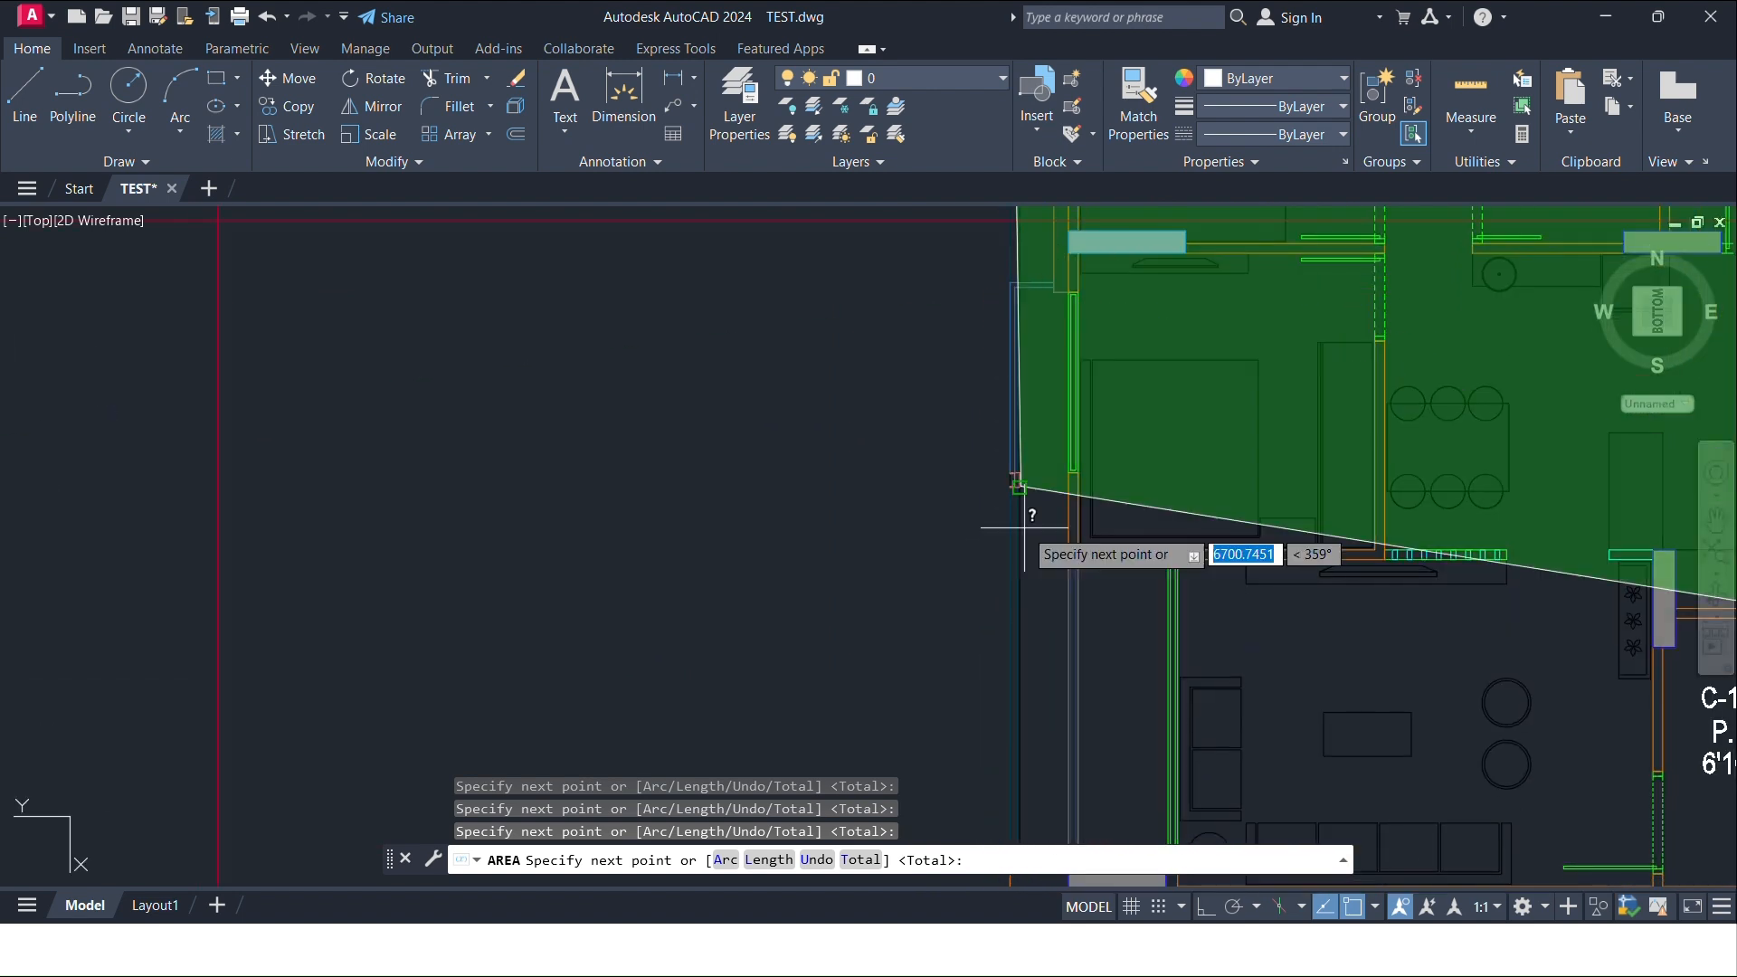
middle_drag(1109, 792, 924, 448)
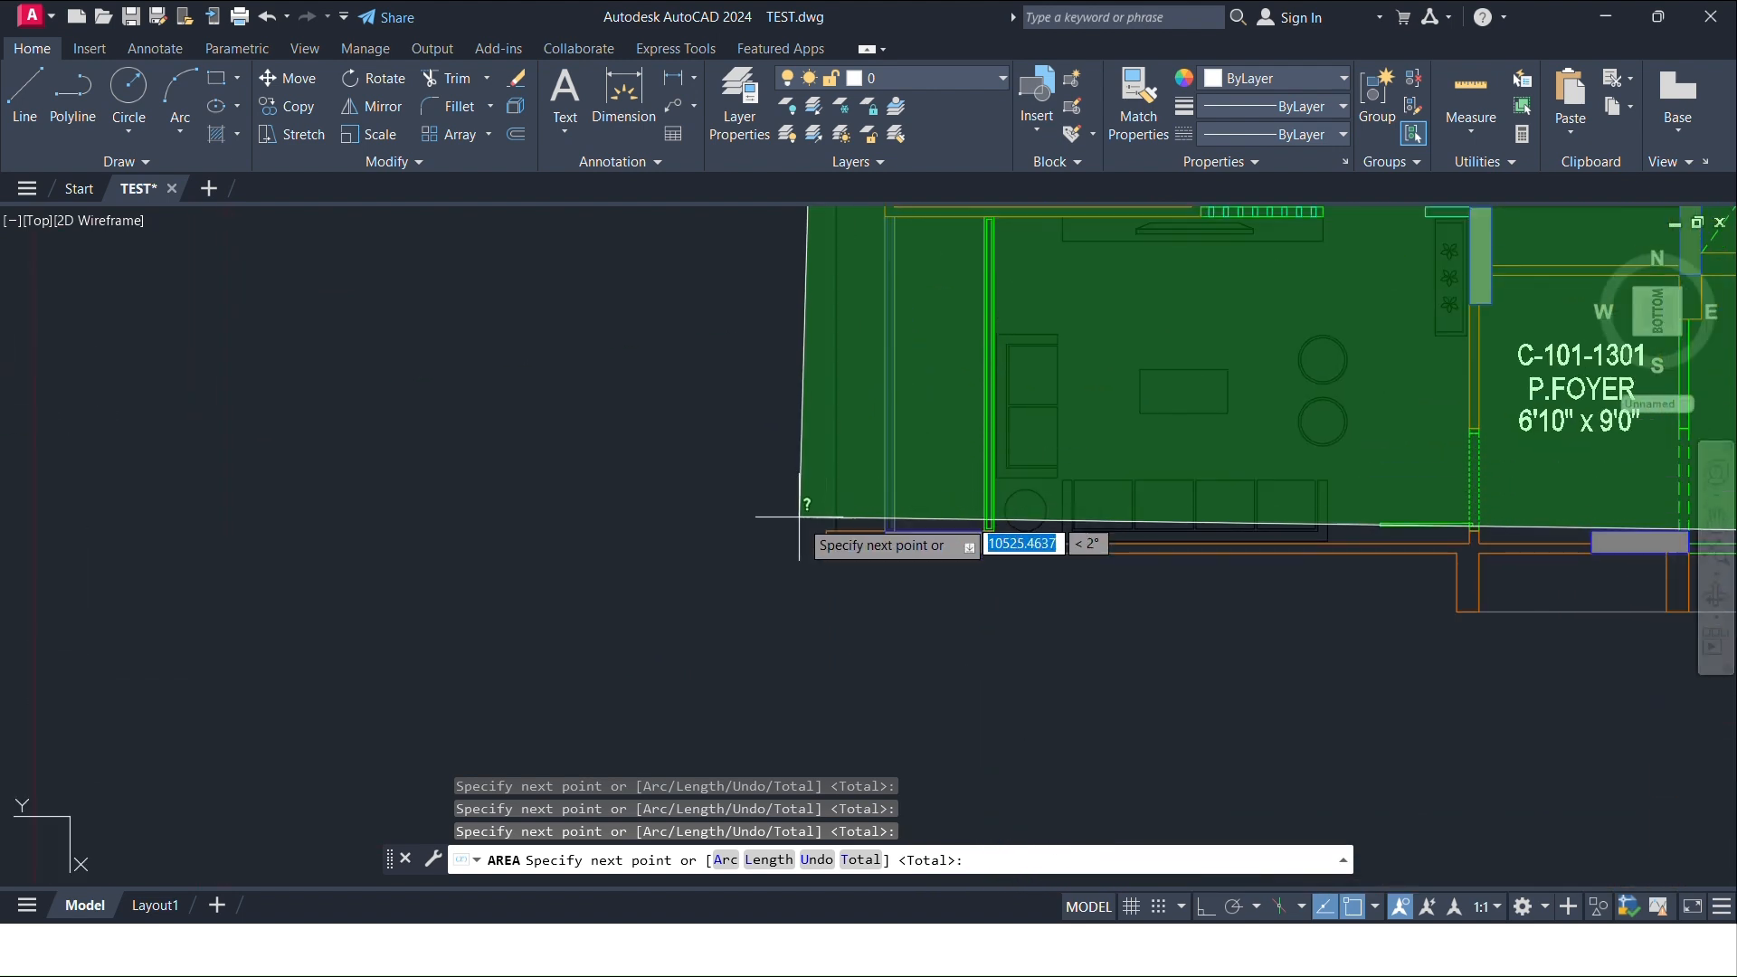
scroll(800, 513, up, 3)
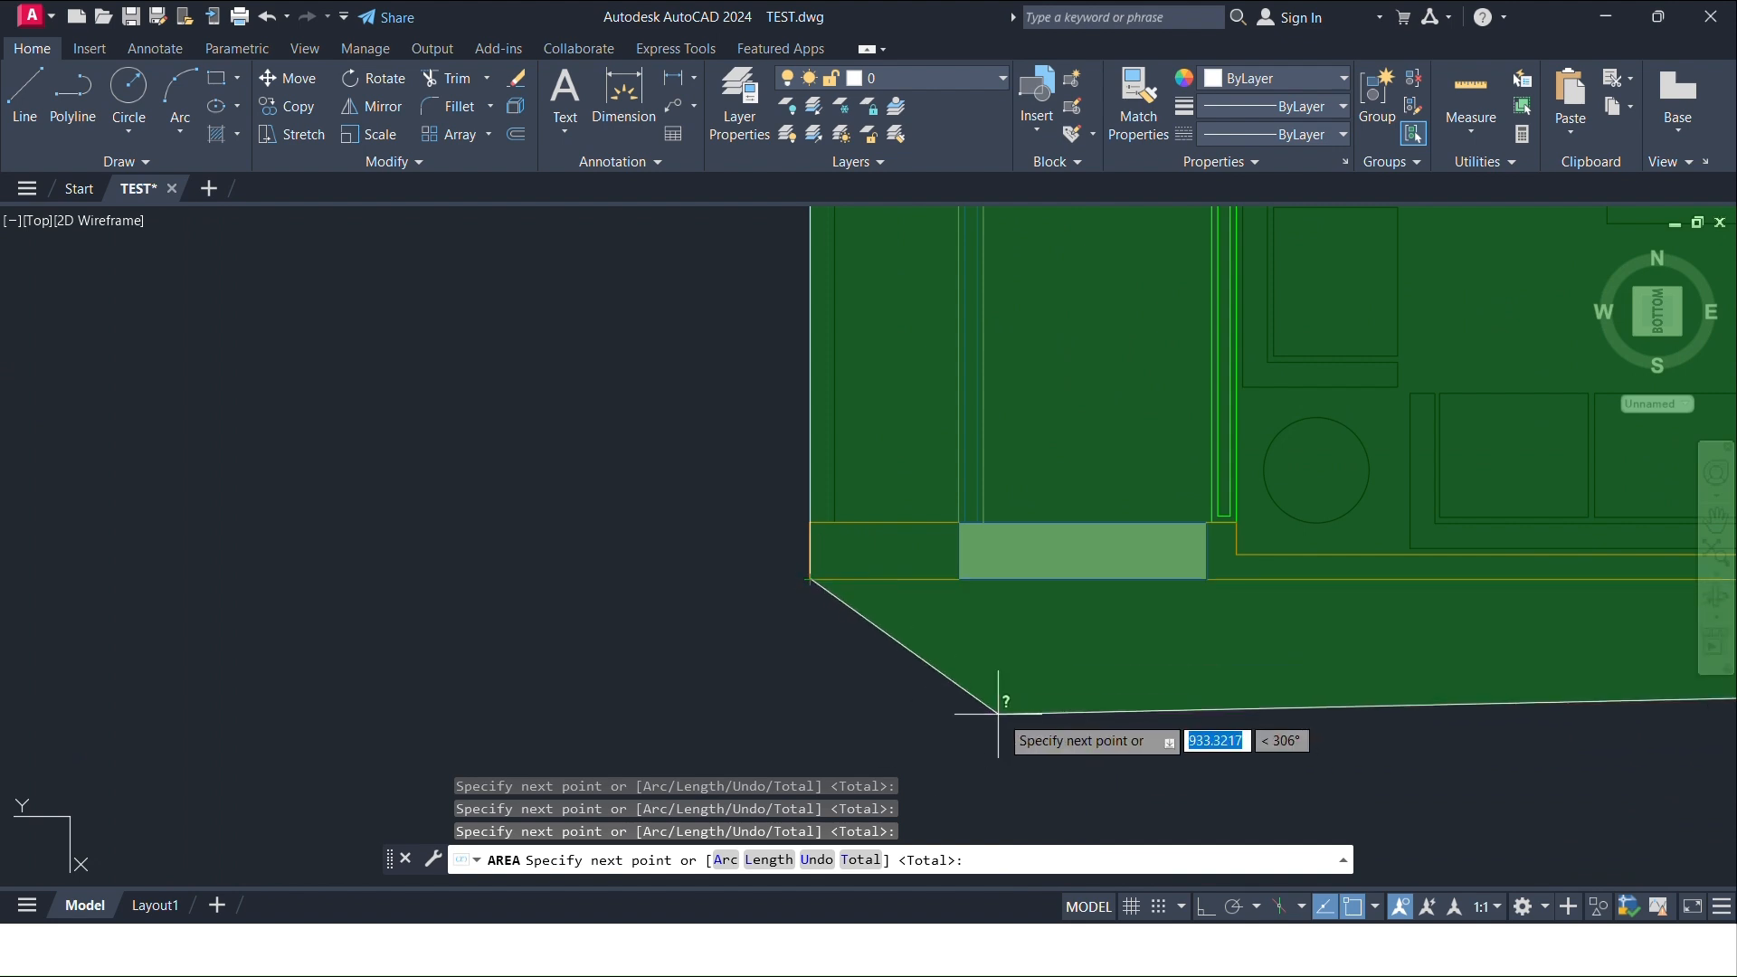
Step: Extend the area boundary along the C-101 flat's south wall to the foyer projection and down to its southwest corner
scroll(1317, 683, down, 2)
middle_drag(393, 677, 4, 444)
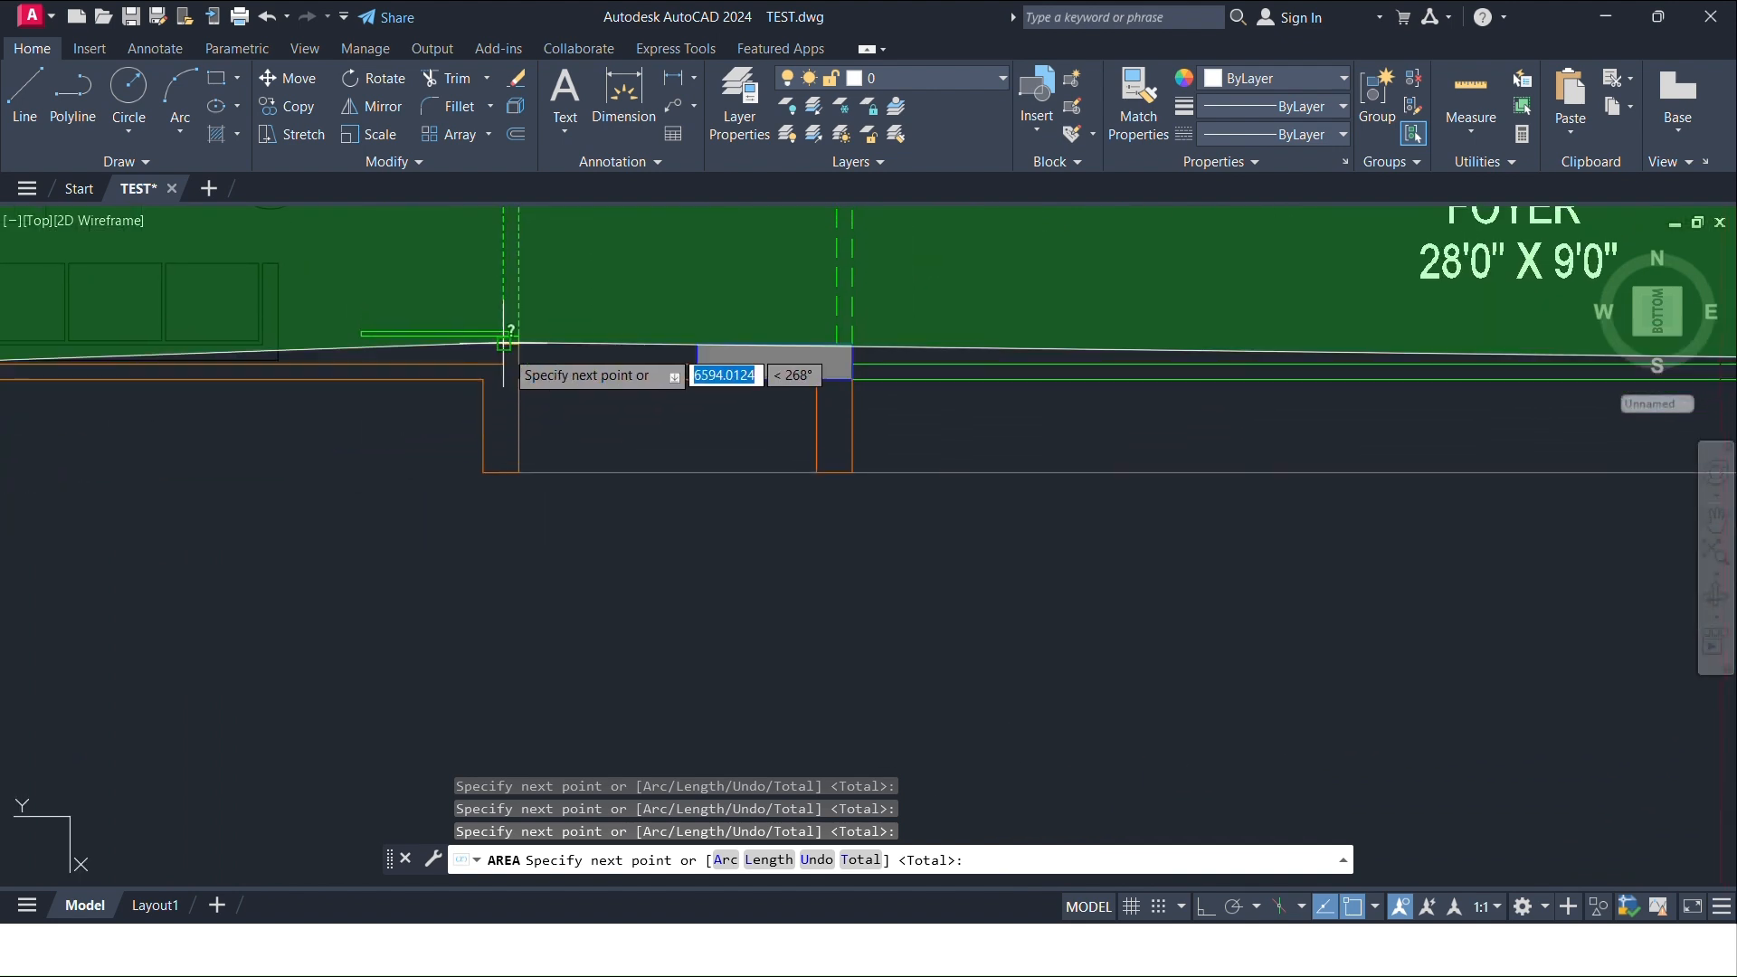
scroll(476, 377, up, 5)
click(598, 419)
middle_drag(649, 622, 710, 241)
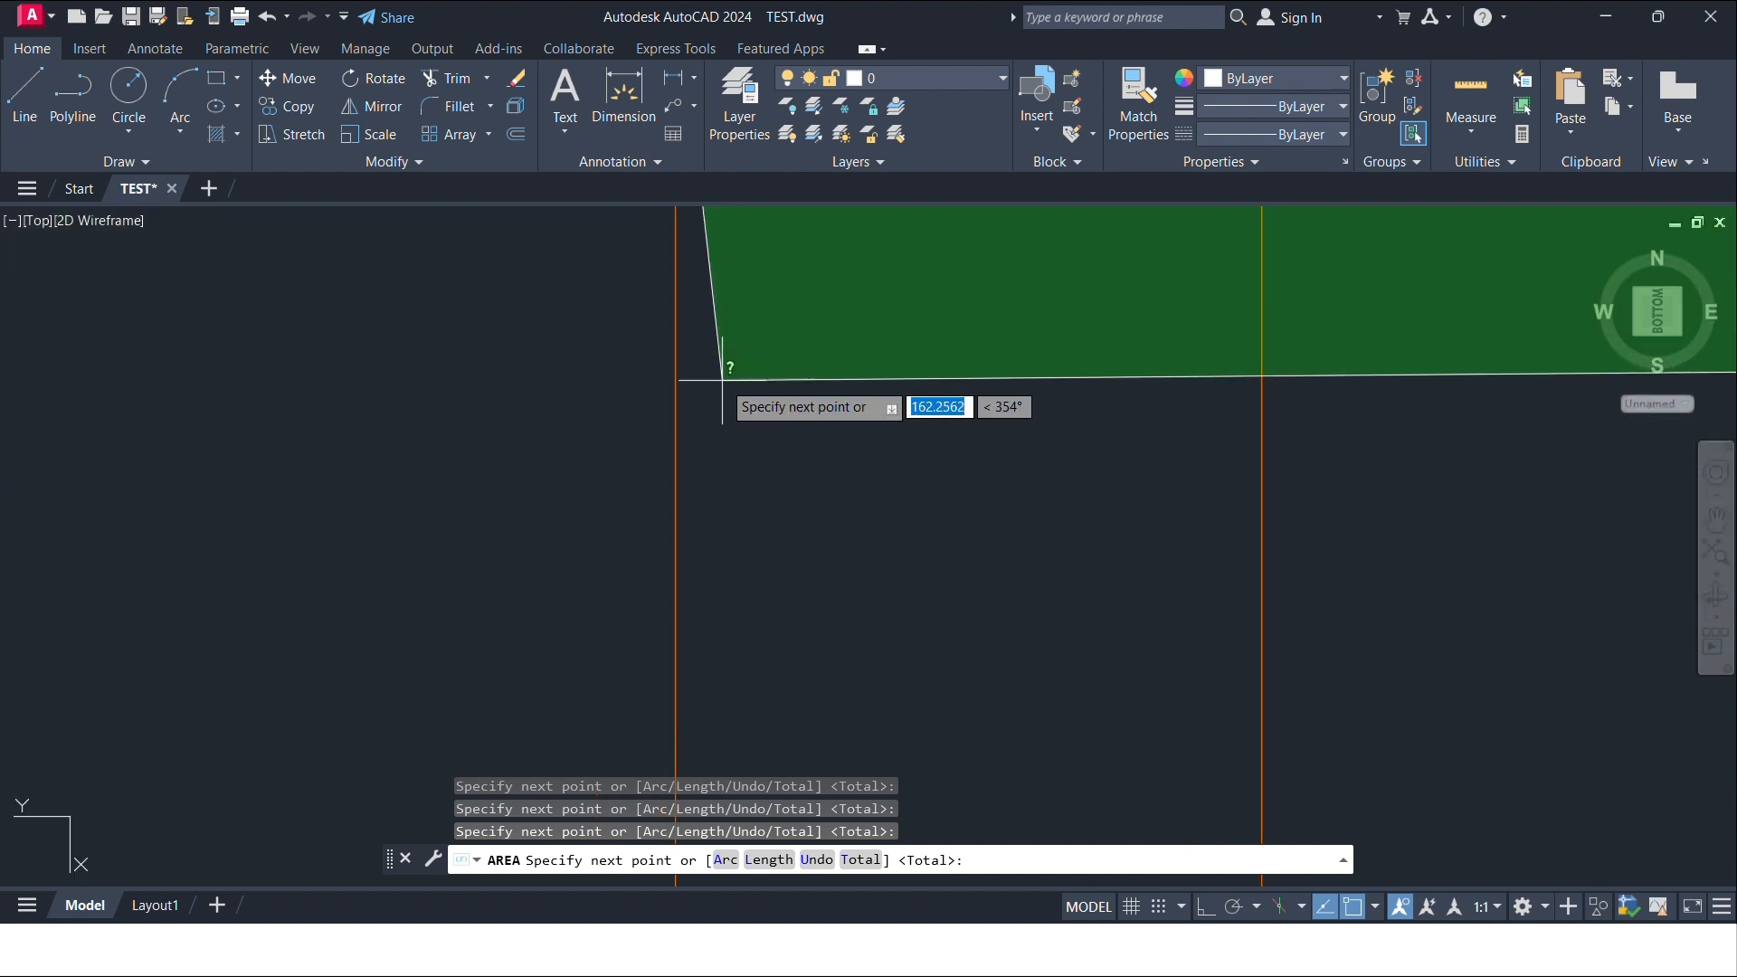
scroll(735, 434, down, 10)
scroll(713, 602, up, 6)
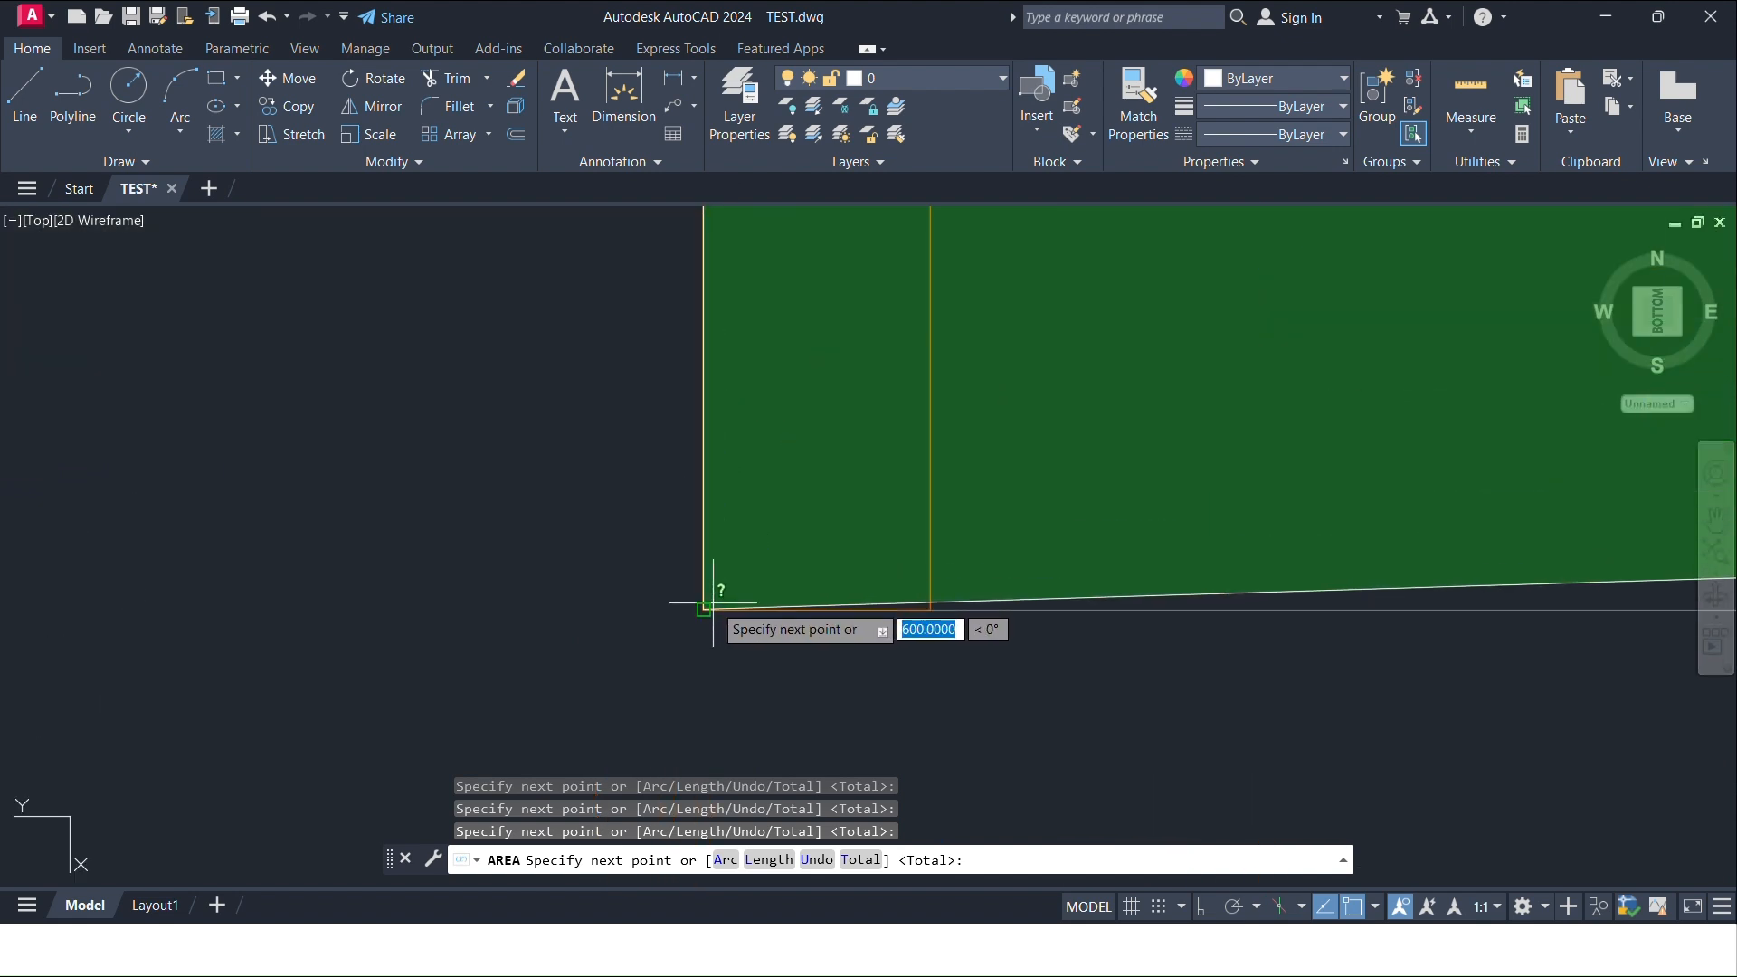
click(704, 610)
Step: Carry the area boundary along the foyer projection's south edge to its southeast corner and up to the C-102 flat's south wall
scroll(1133, 666, down, 8)
middle_drag(1466, 729, 0, 608)
scroll(724, 541, up, 5)
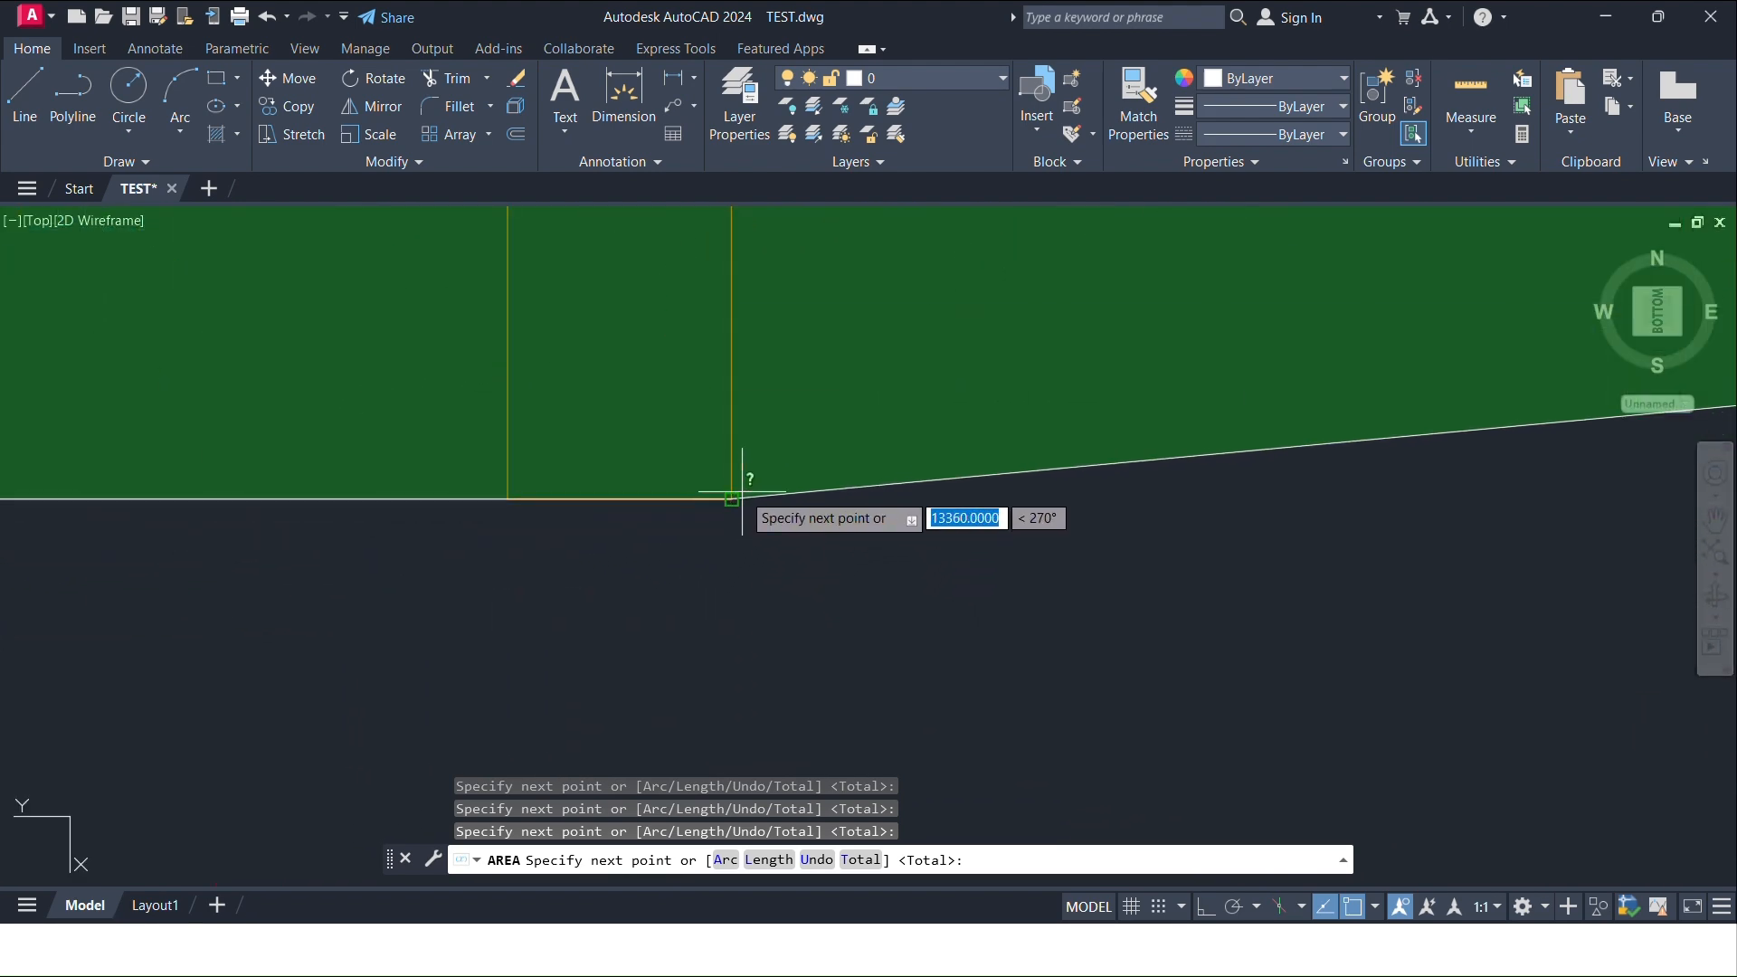
click(730, 497)
scroll(950, 271, down, 5)
scroll(951, 819, up, 5)
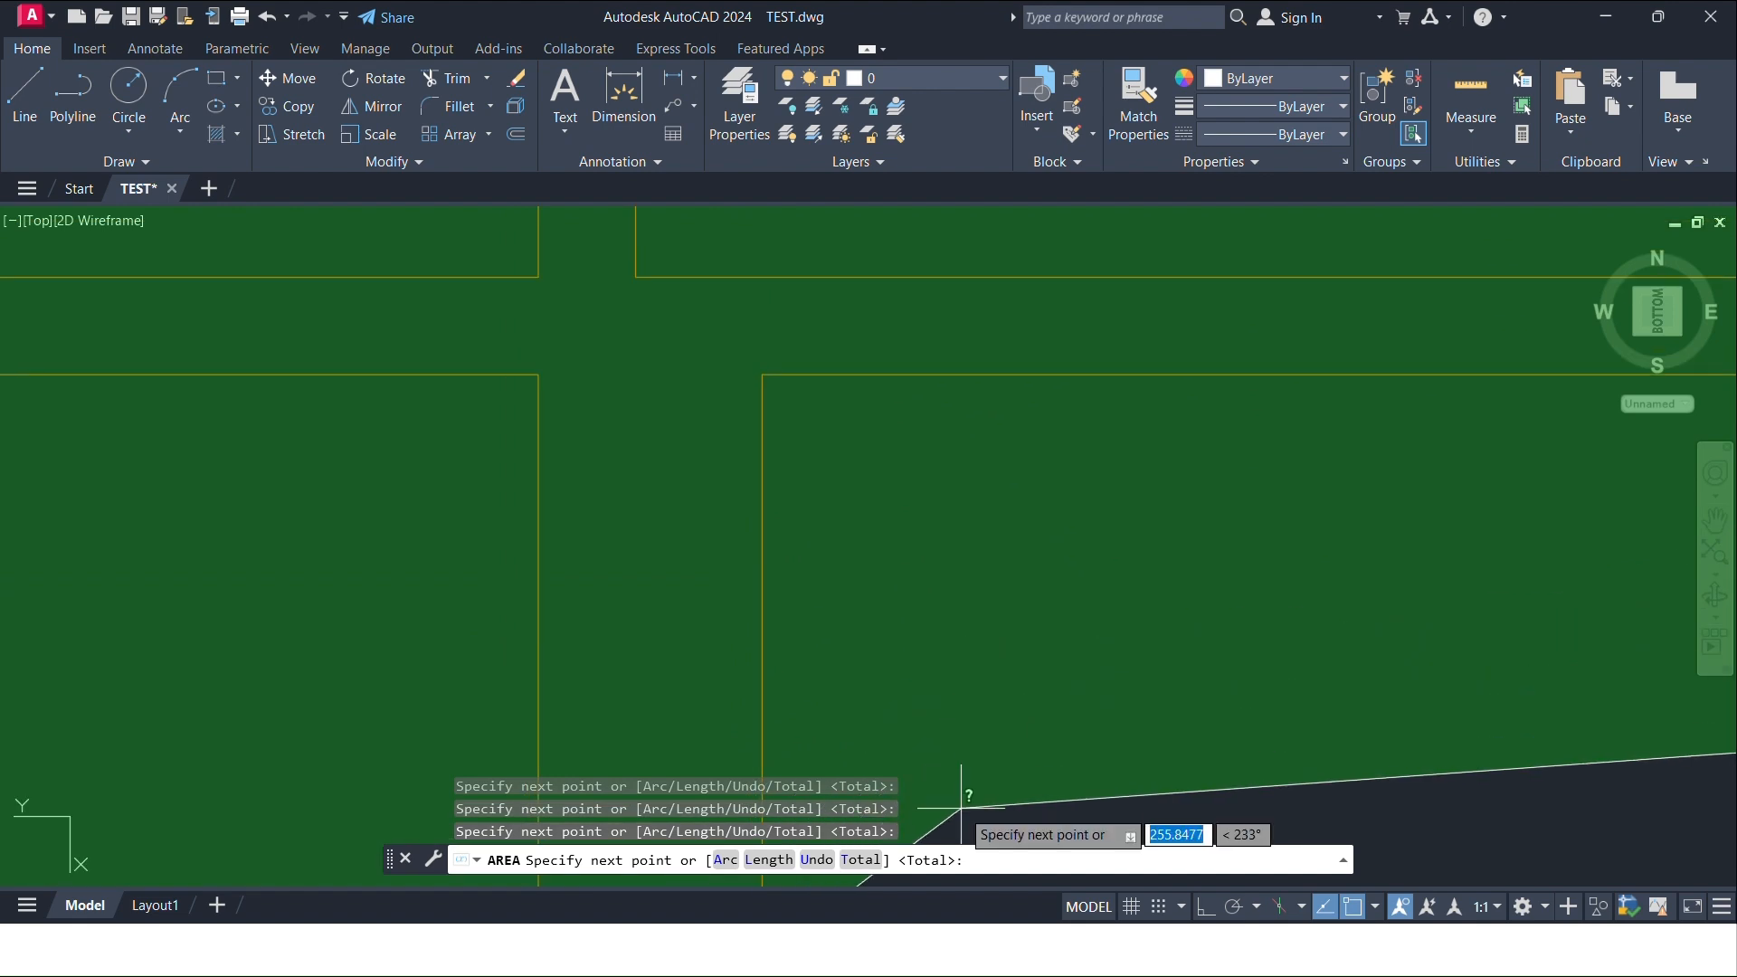
click(764, 375)
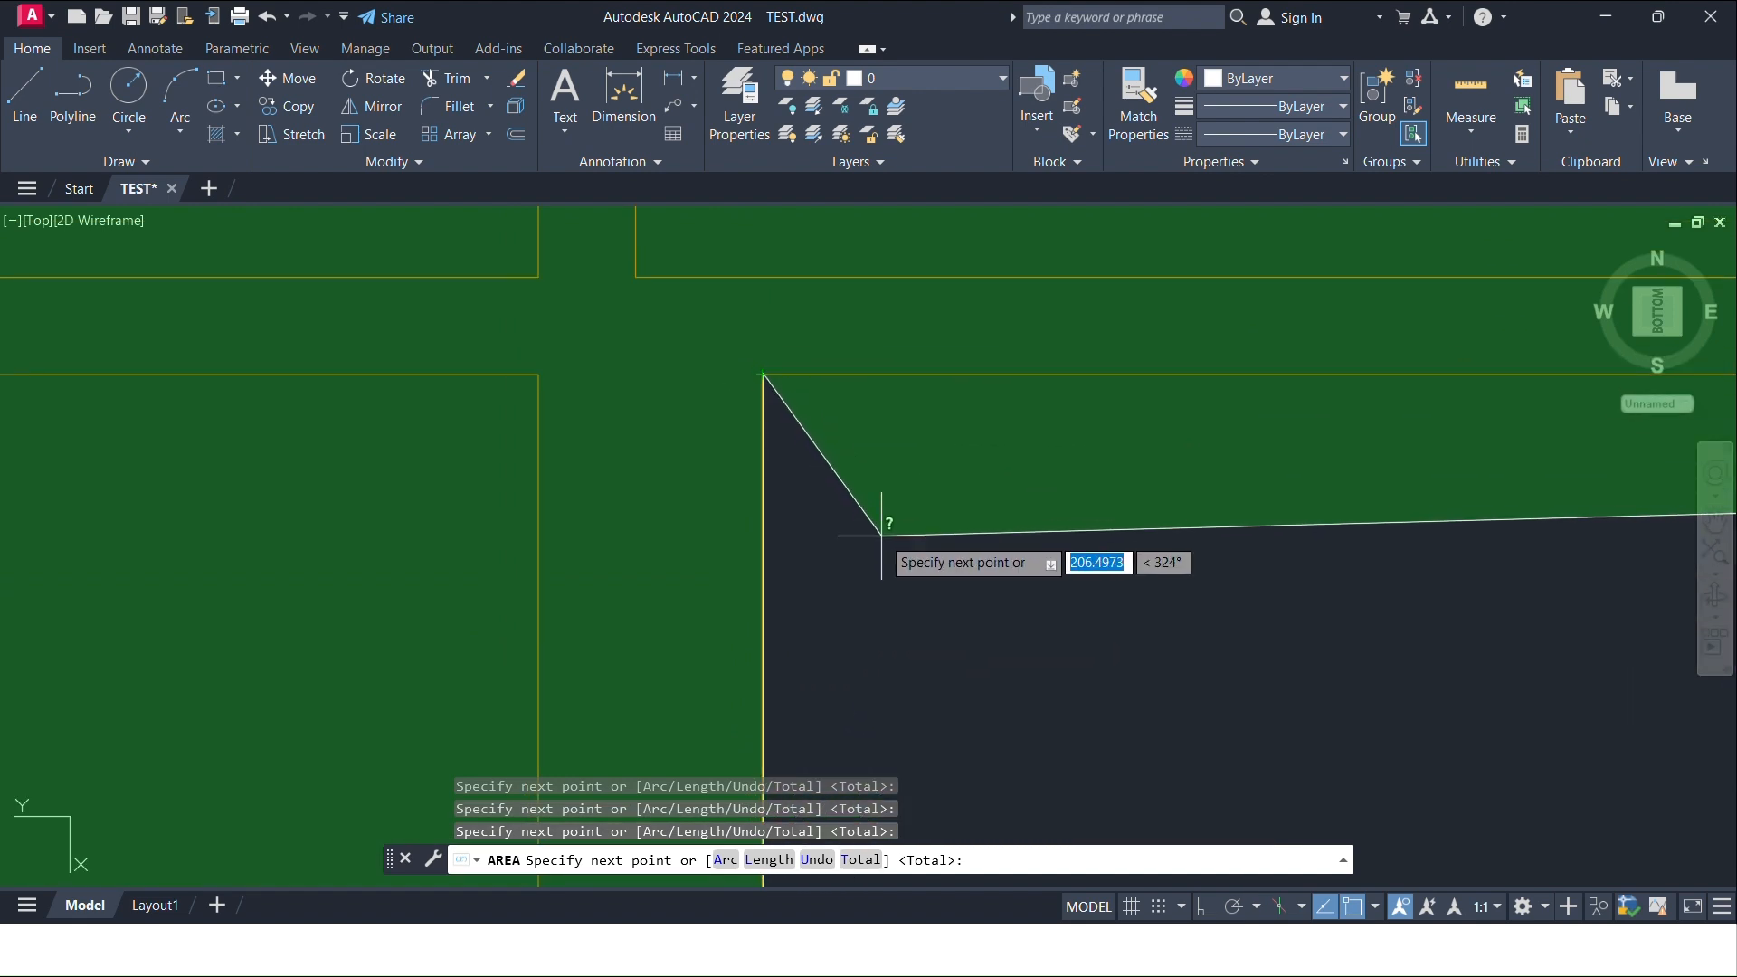
Step: Extend the area boundary along the C-102 flat's south wall to the southeast outer corner and finish the area measurement
scroll(905, 543, down, 4)
middle_drag(1408, 615, 158, 504)
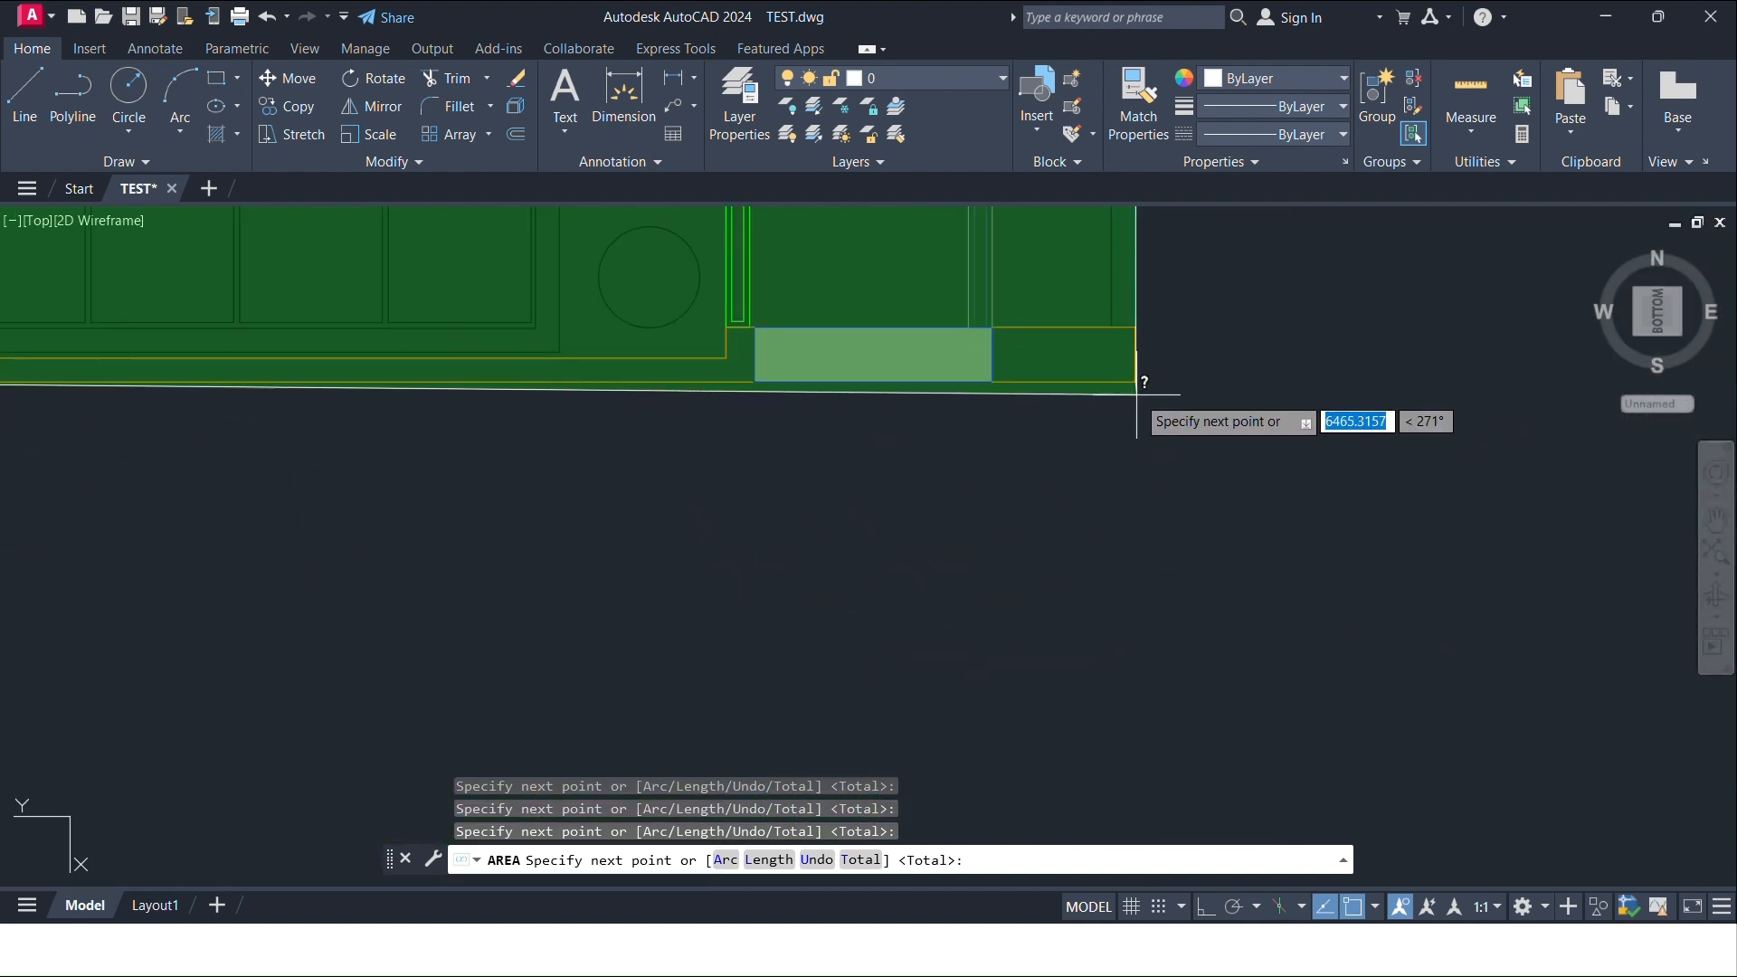
scroll(1054, 480, down, 3)
scroll(1086, 464, up, 8)
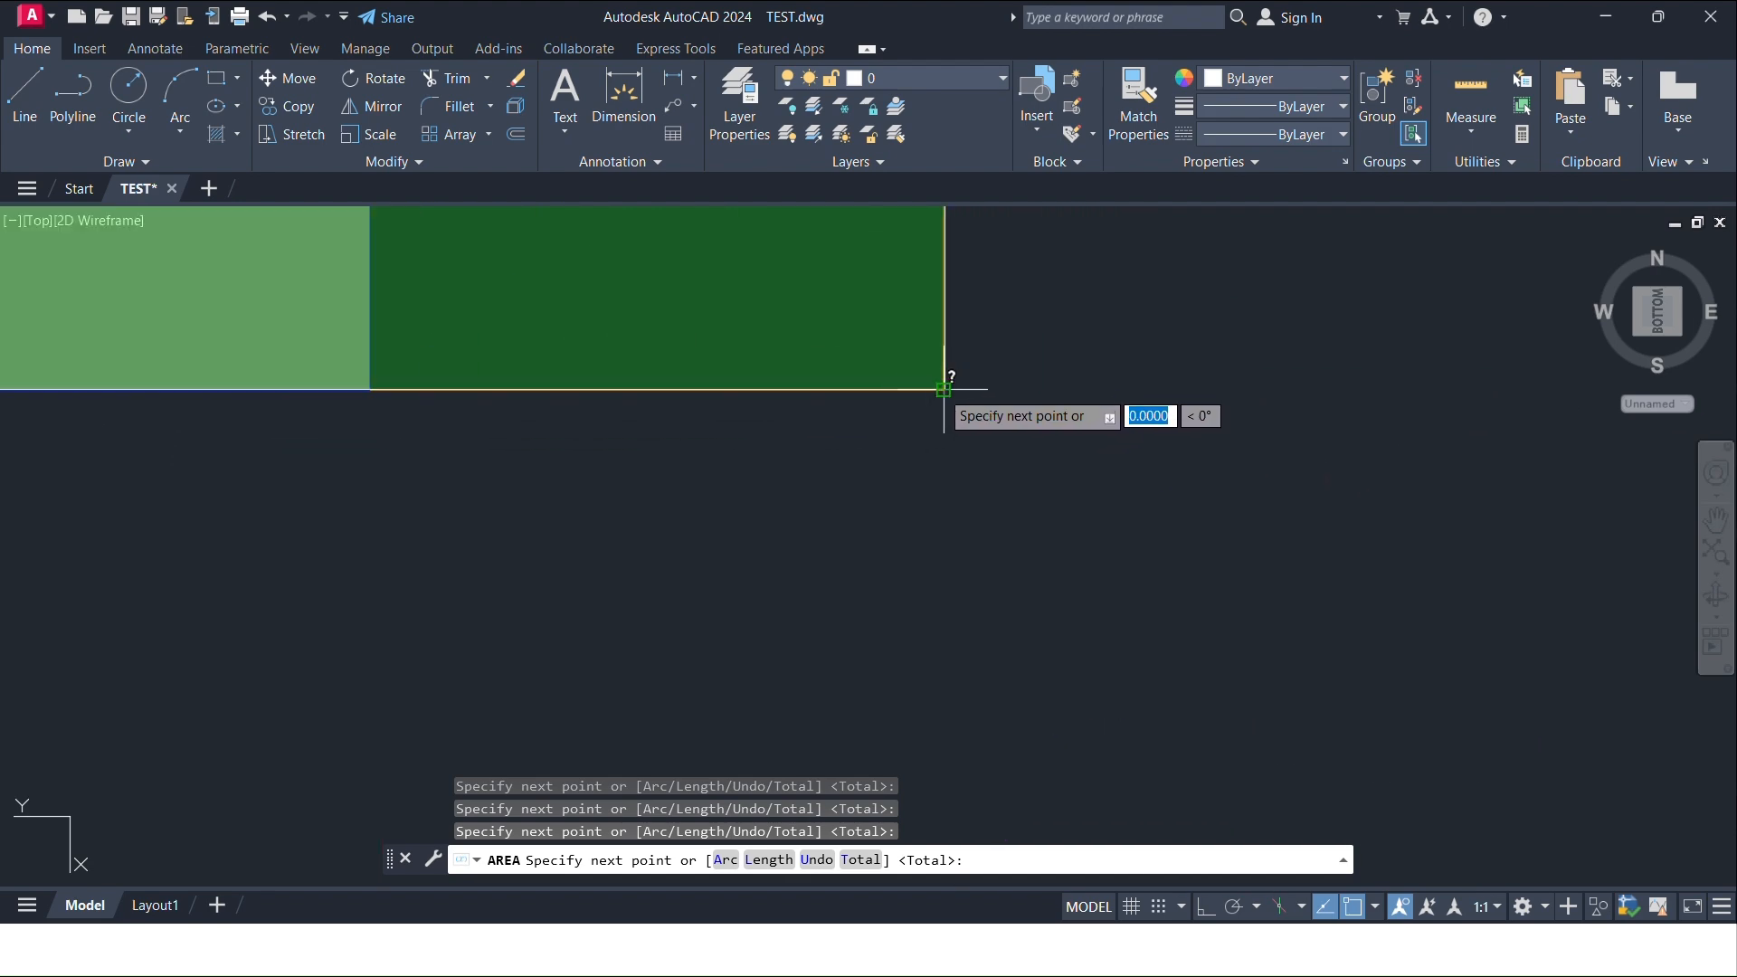
click(943, 389)
scroll(317, 615, down, 10)
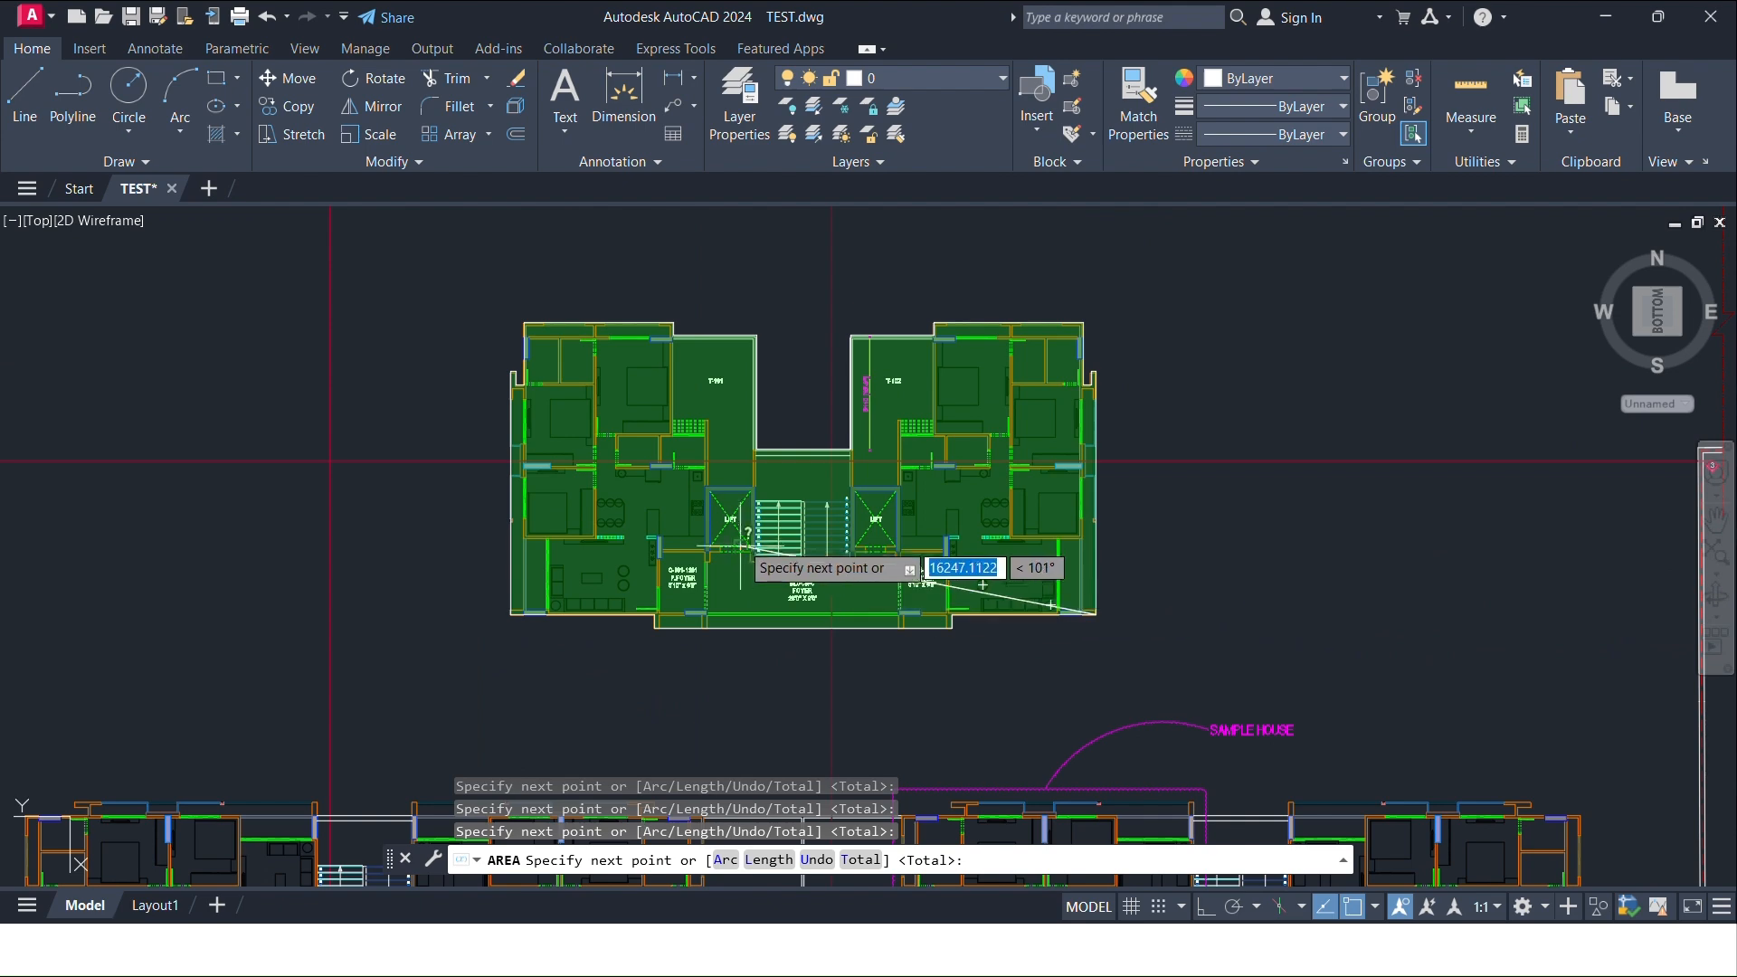
scroll(776, 549, up, 4)
scroll(918, 516, down, 2)
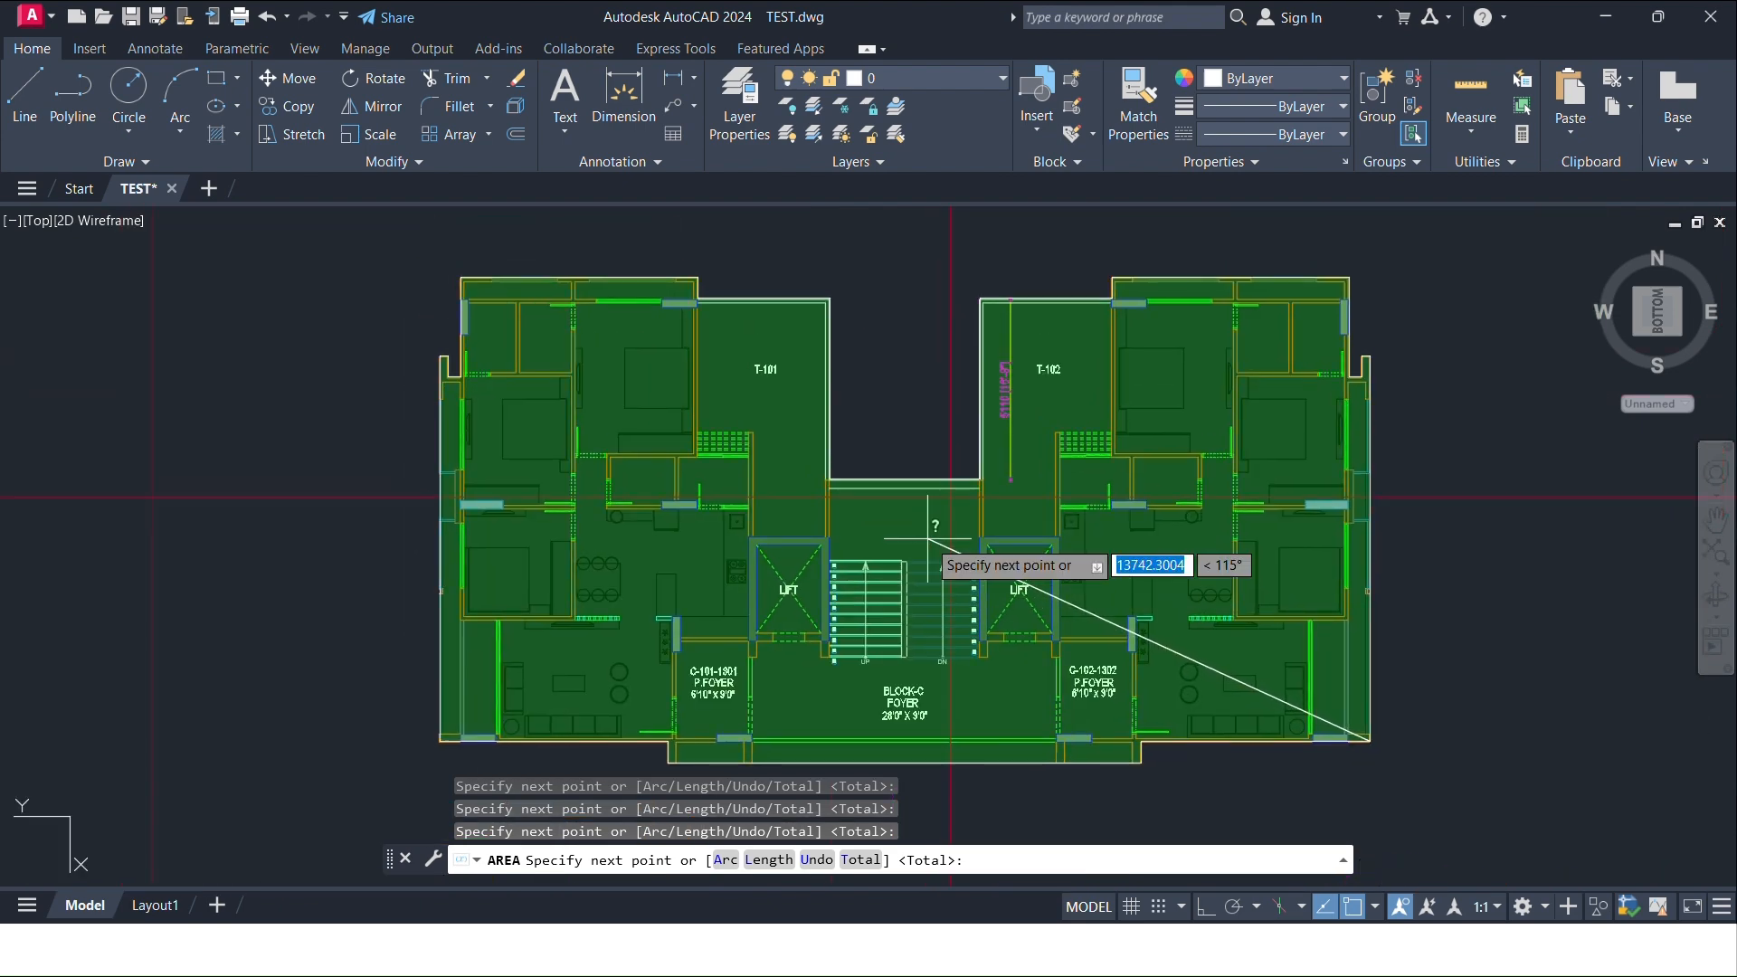
key(Return)
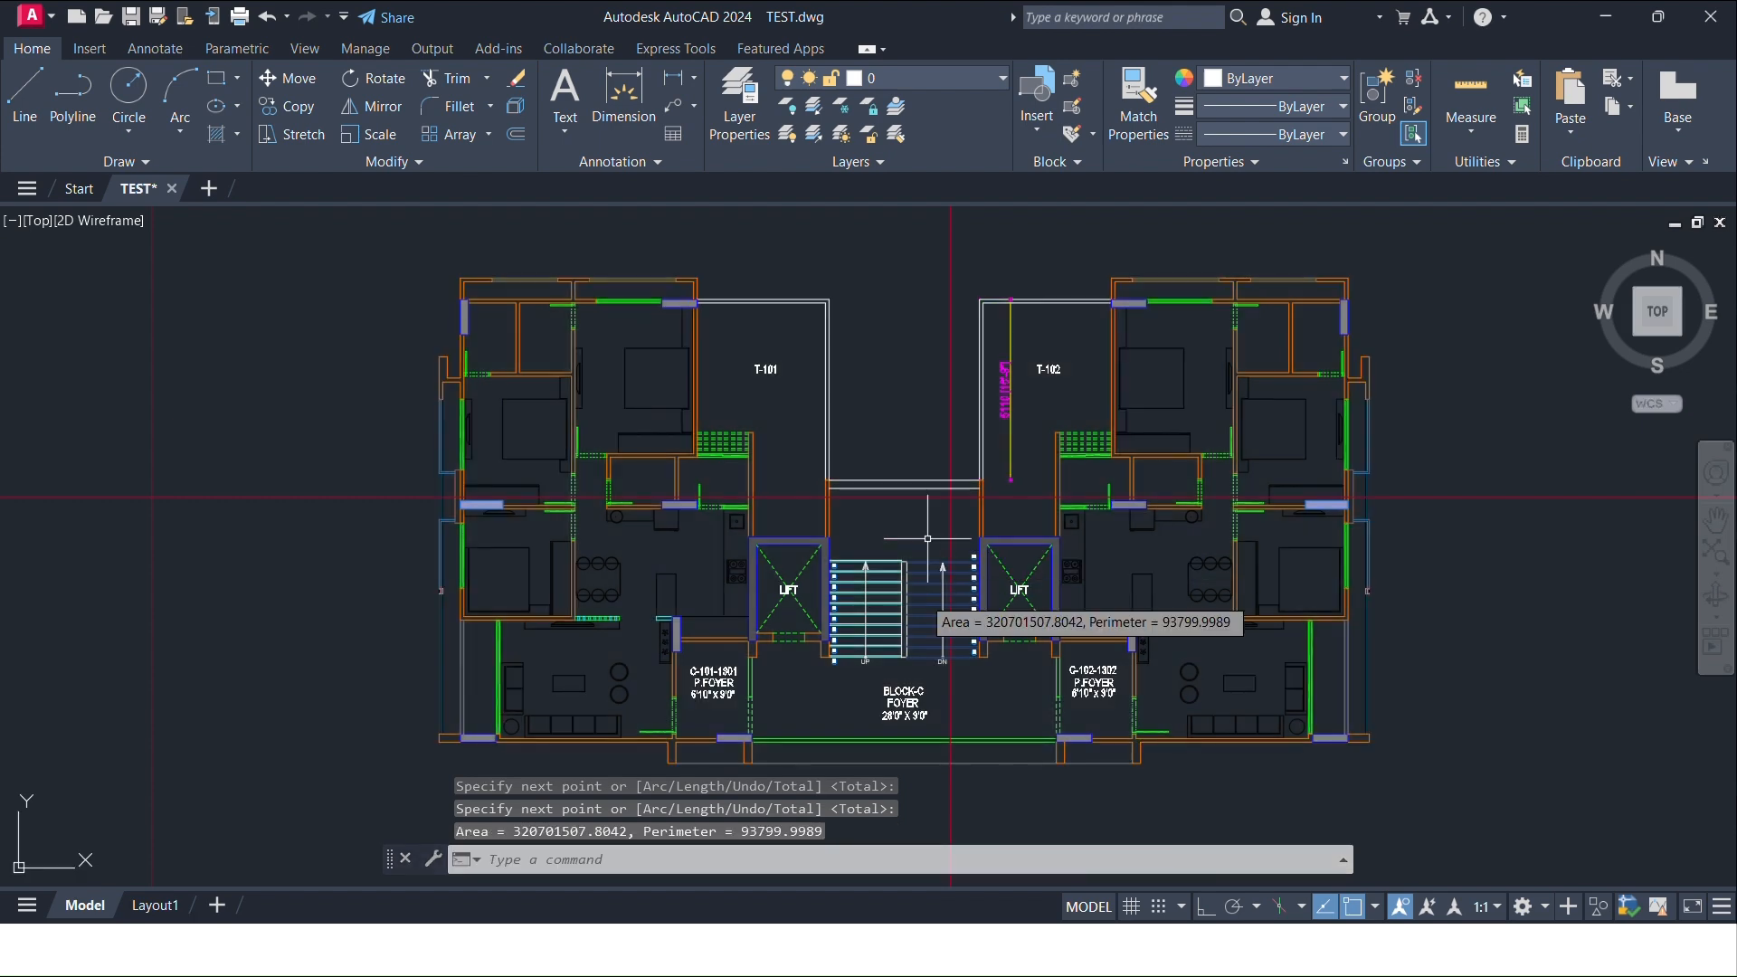
Step: Copy the measured area value from the command history
click(1343, 862)
drag(510, 835, 551, 834)
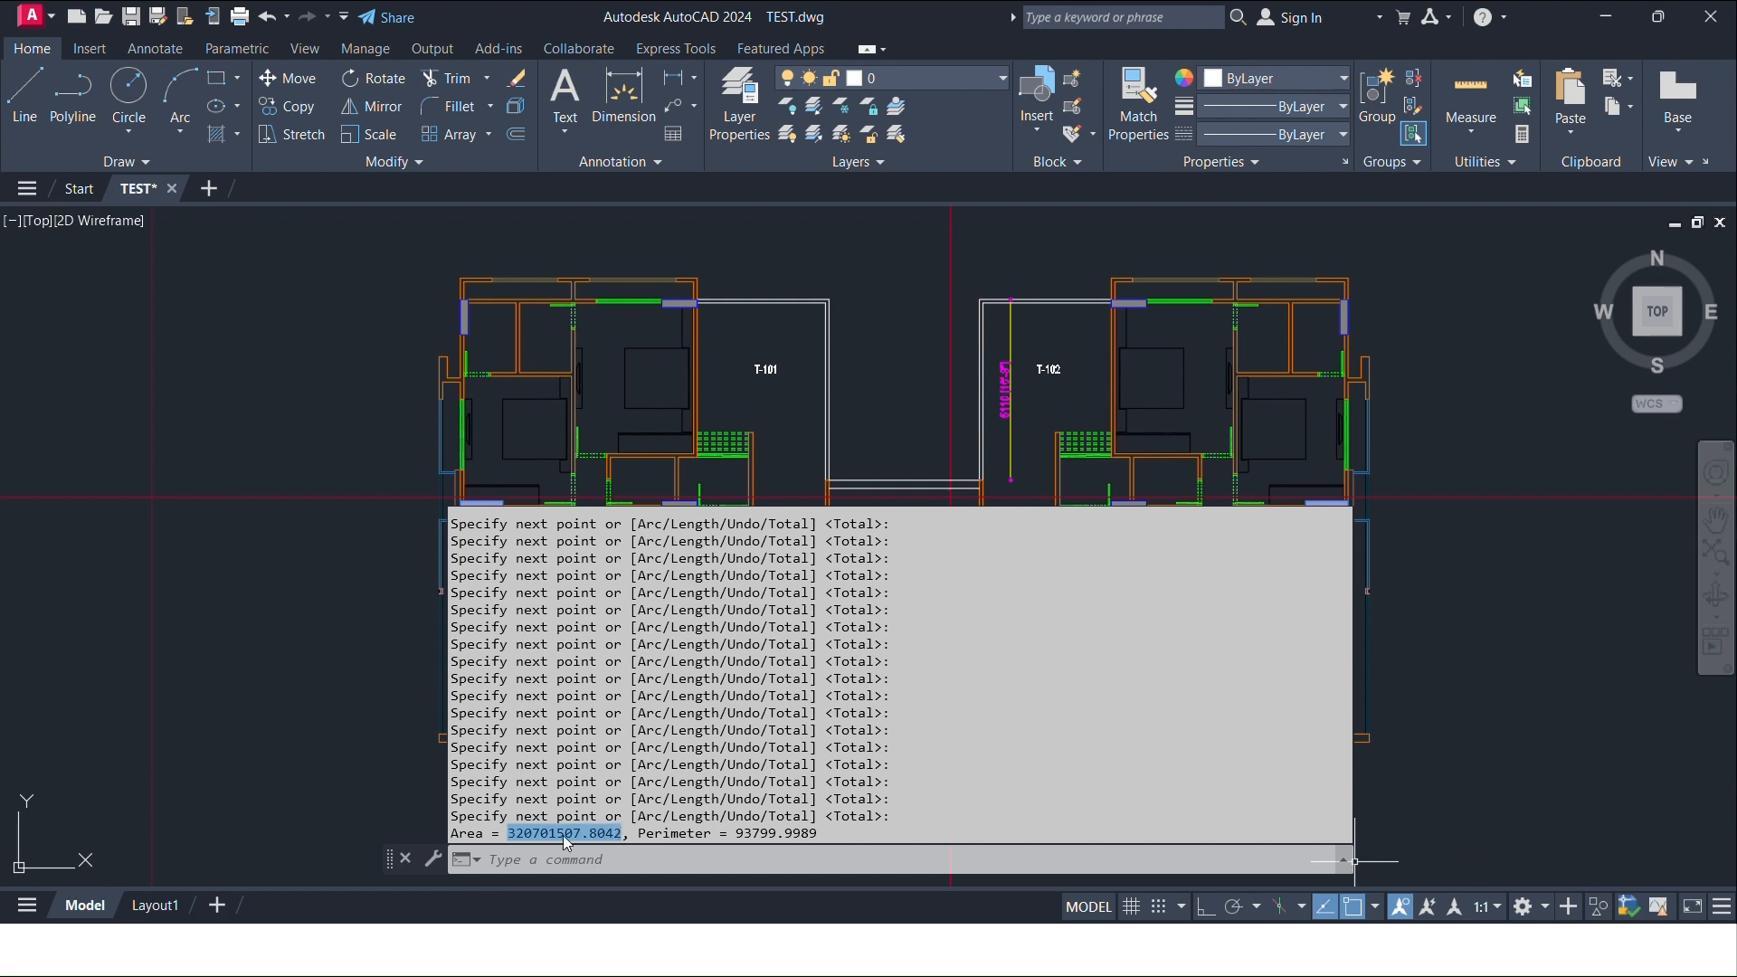
right_click(564, 835)
click(641, 687)
Step: Switch to the Windows Calculator, maximize it and set it to the Area converter
click(1613, 20)
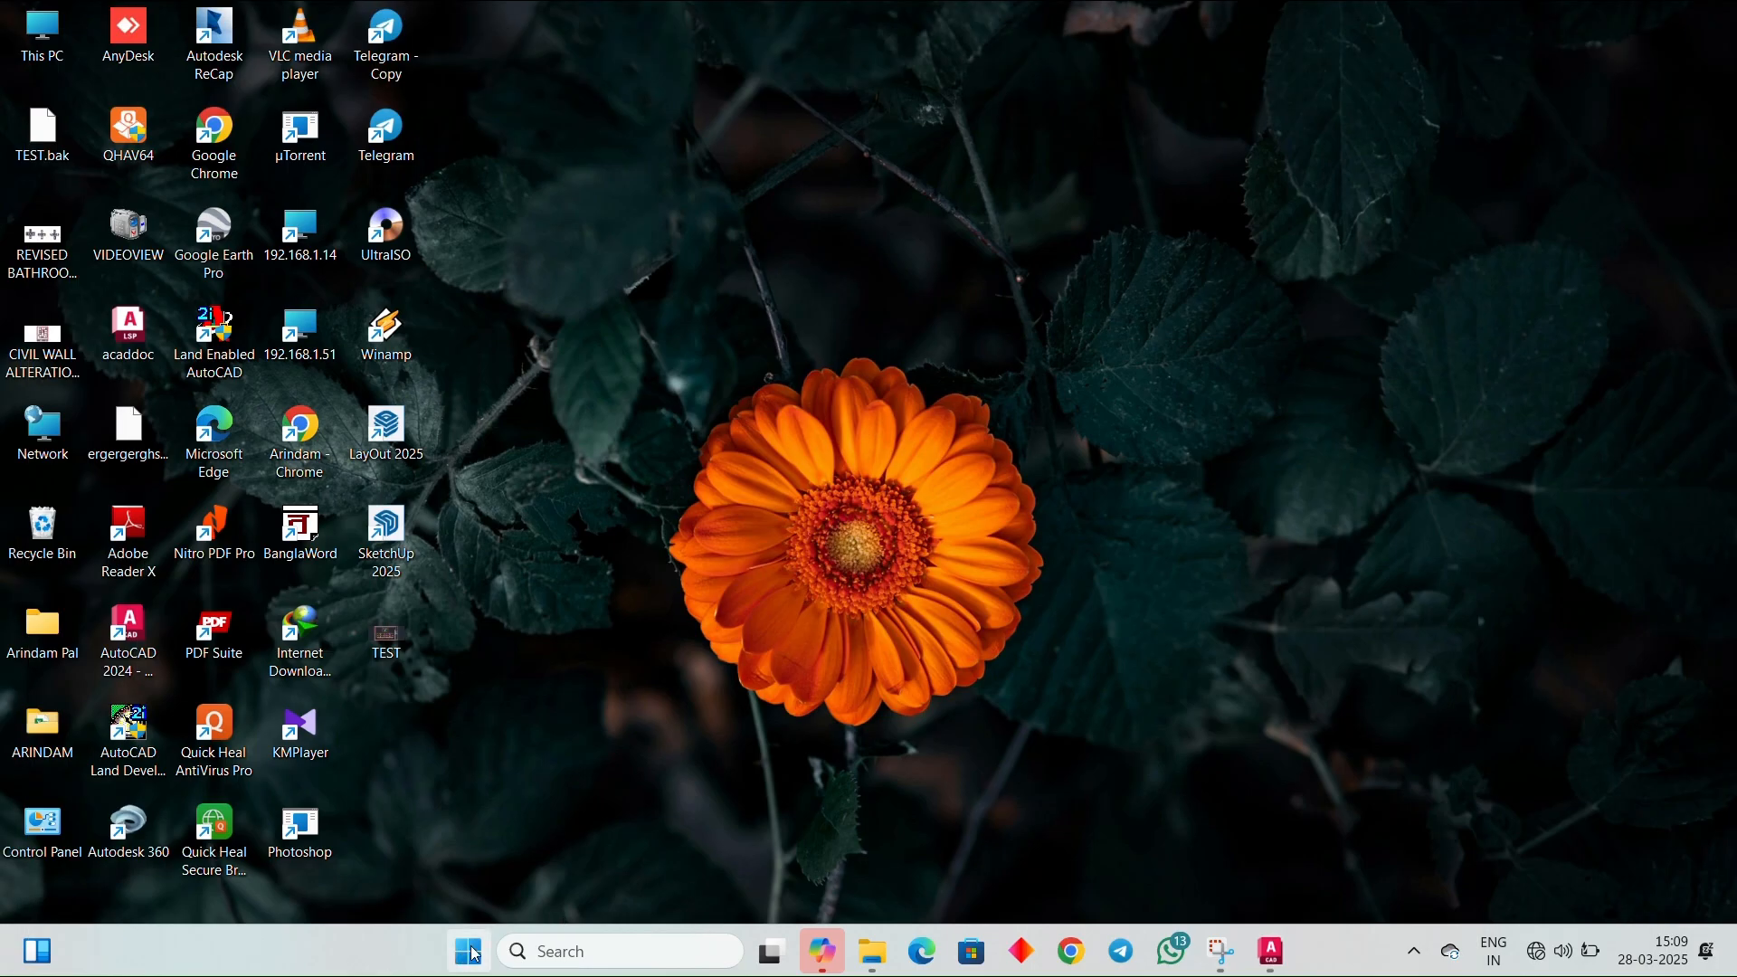
click(468, 952)
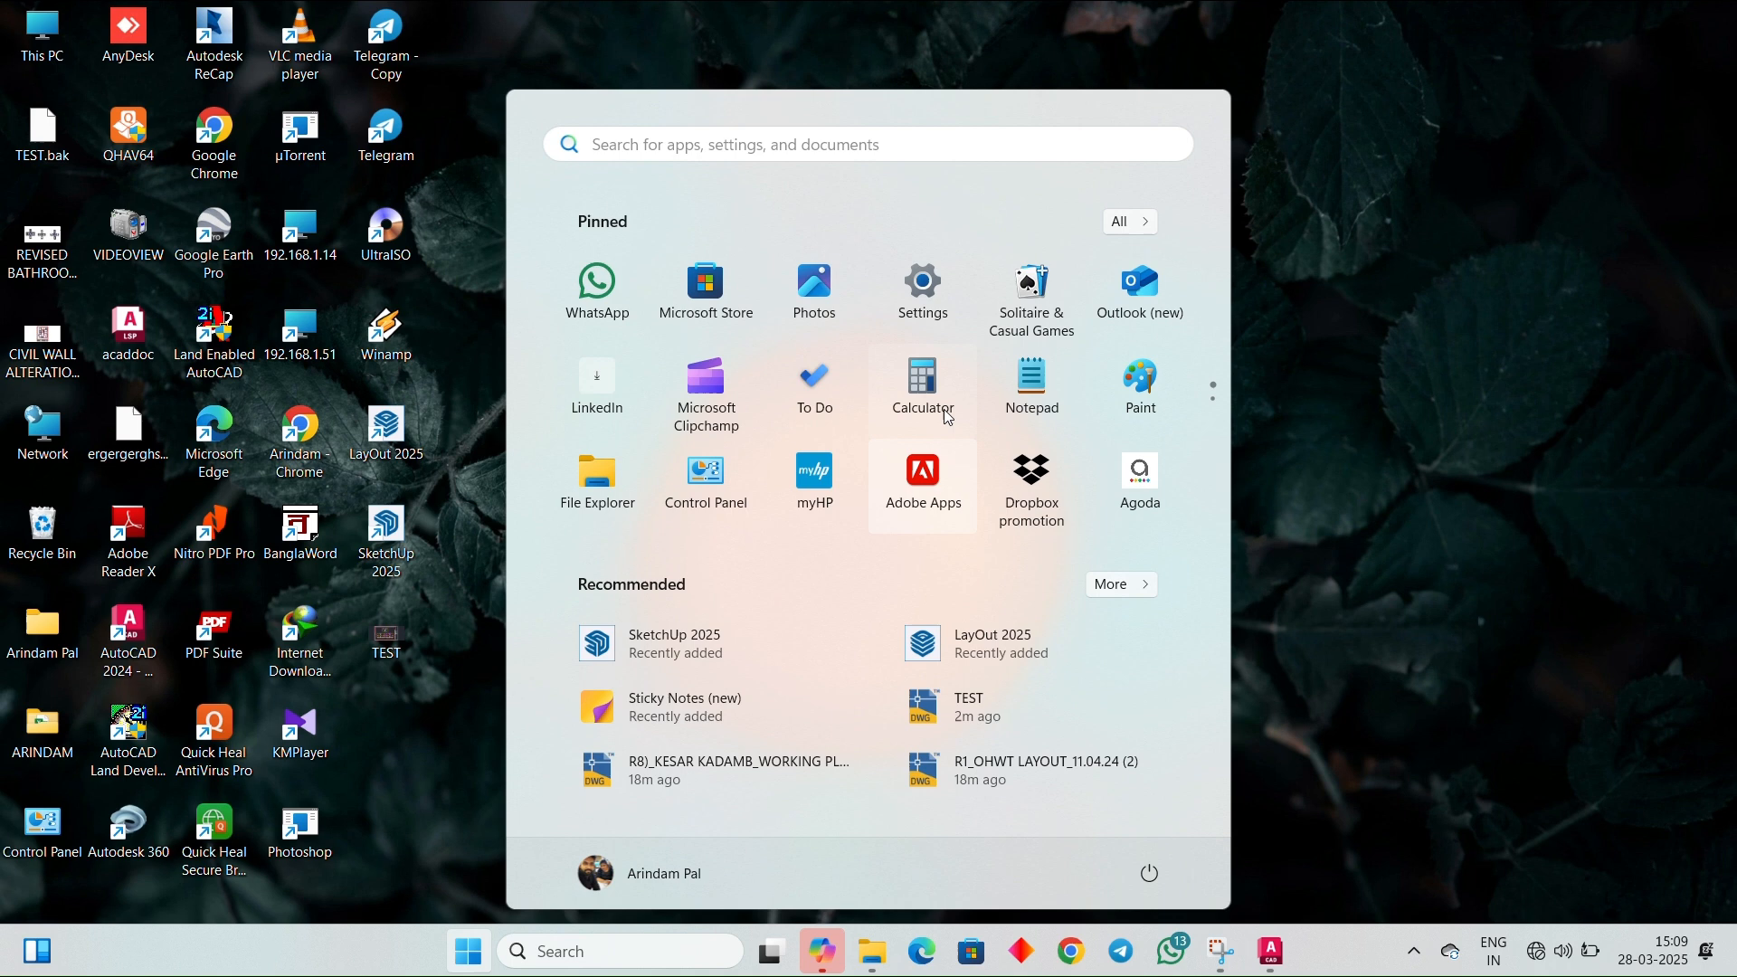
click(929, 395)
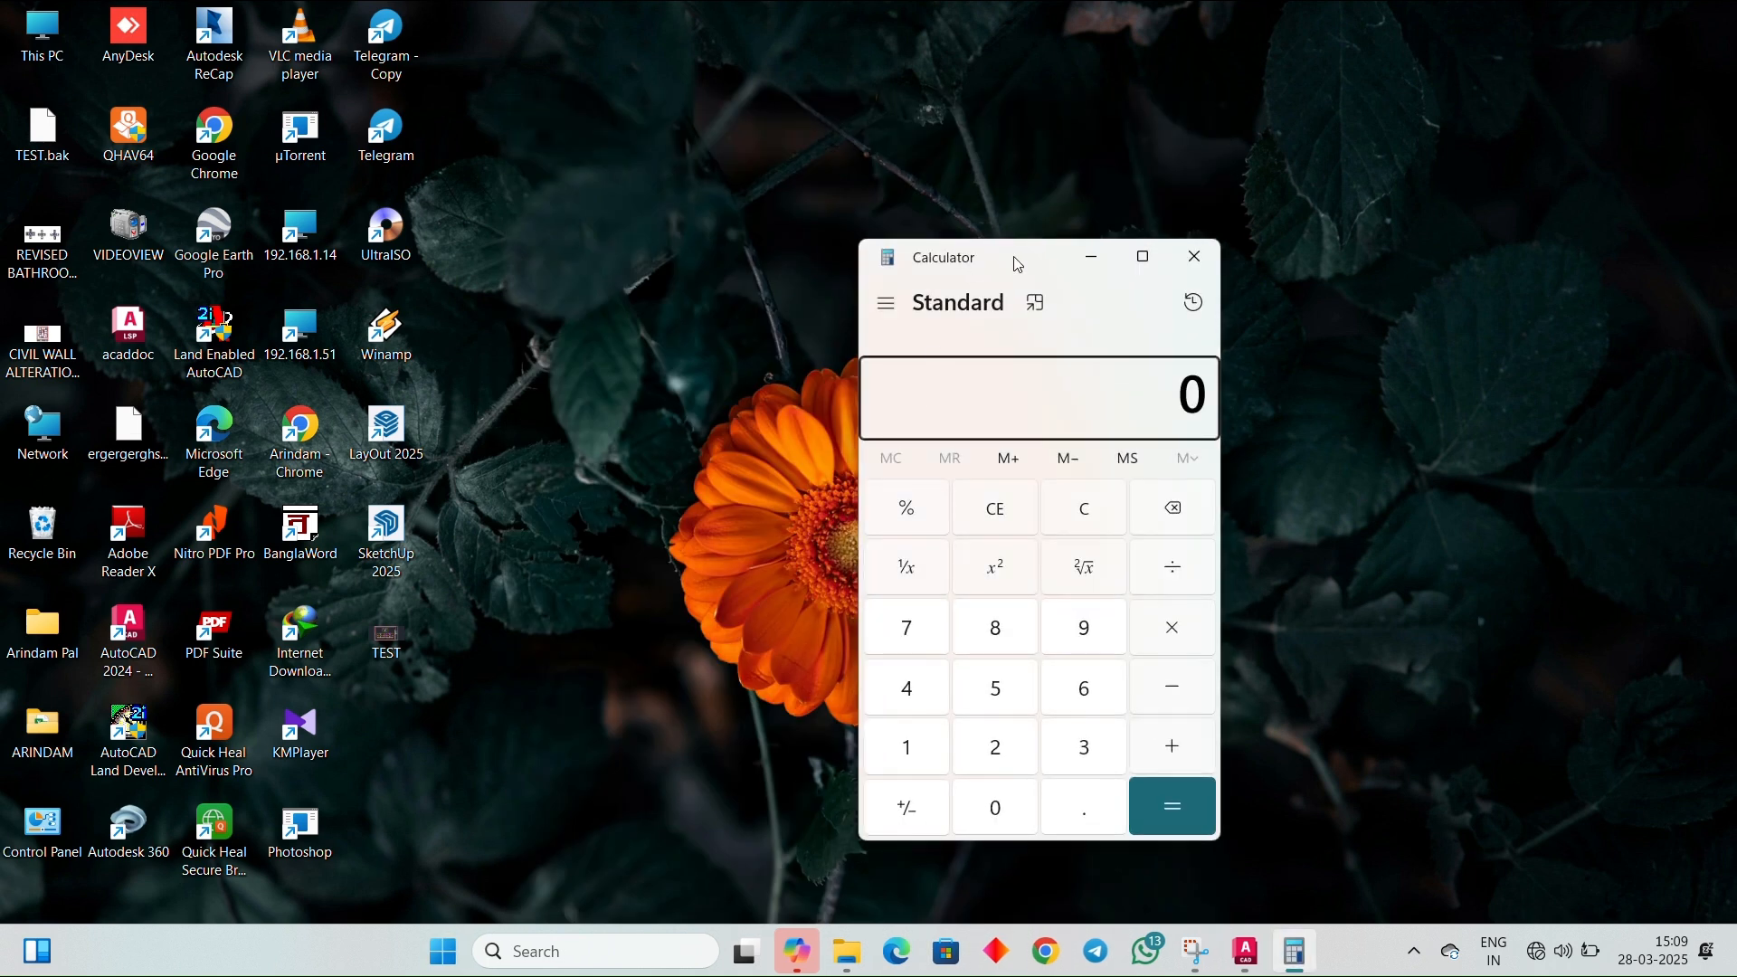
double_click(1015, 263)
click(27, 60)
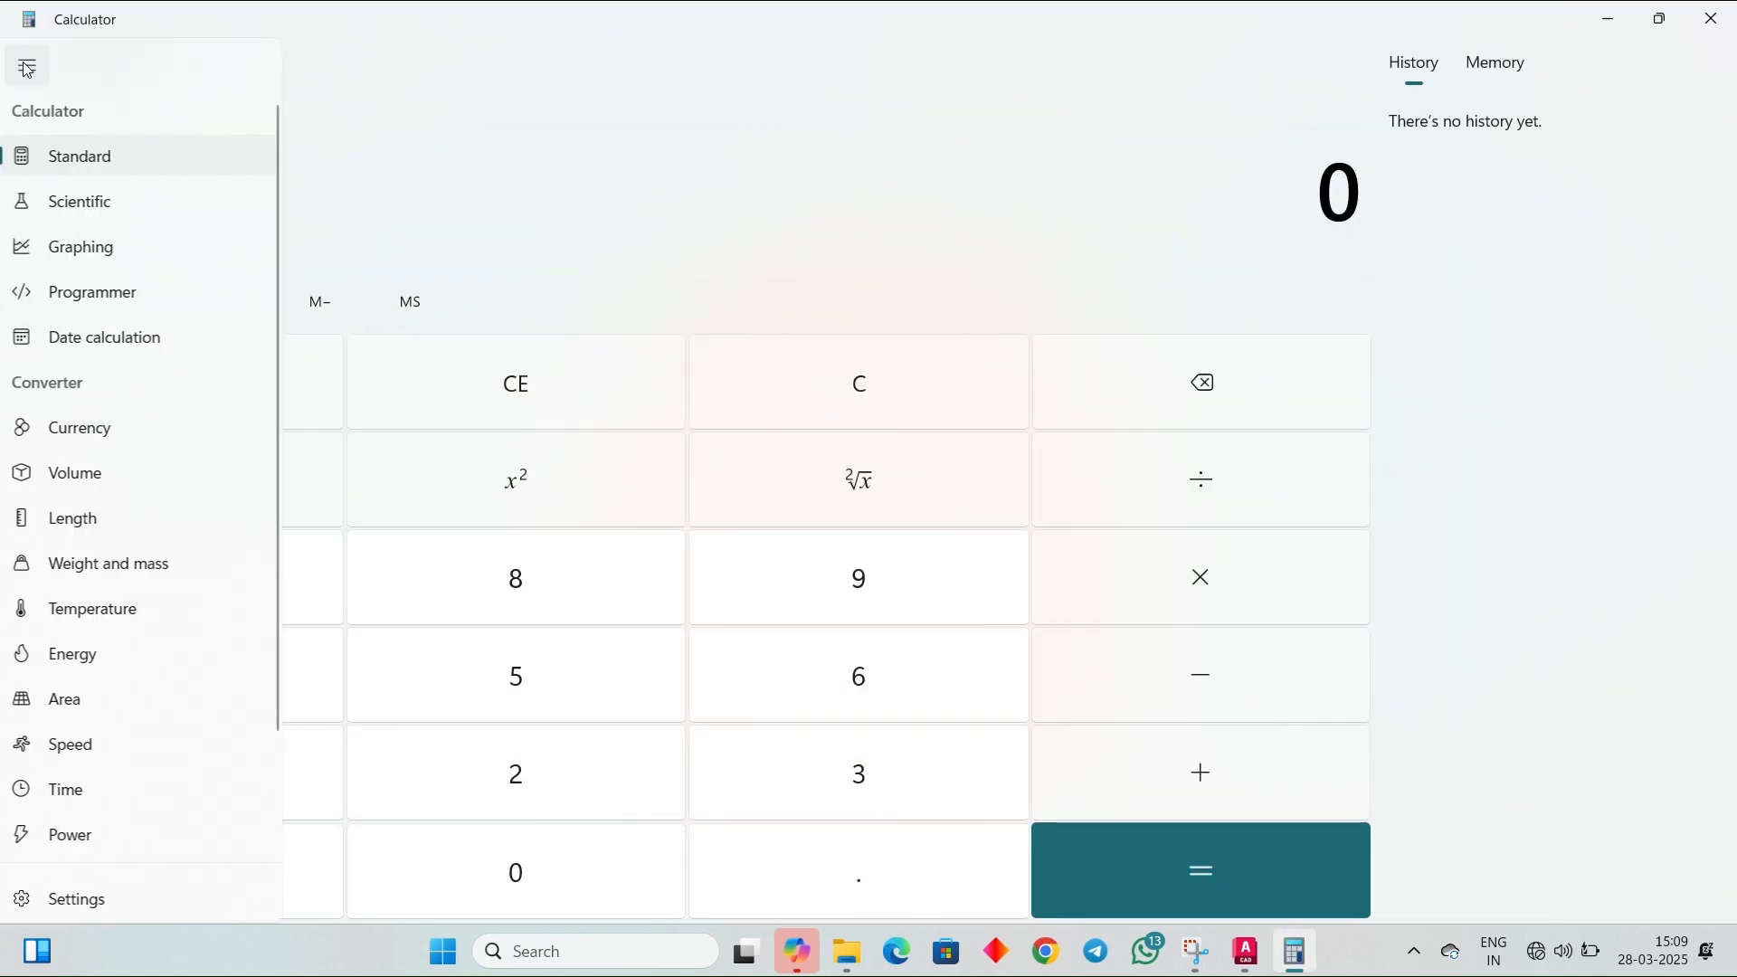
click(120, 708)
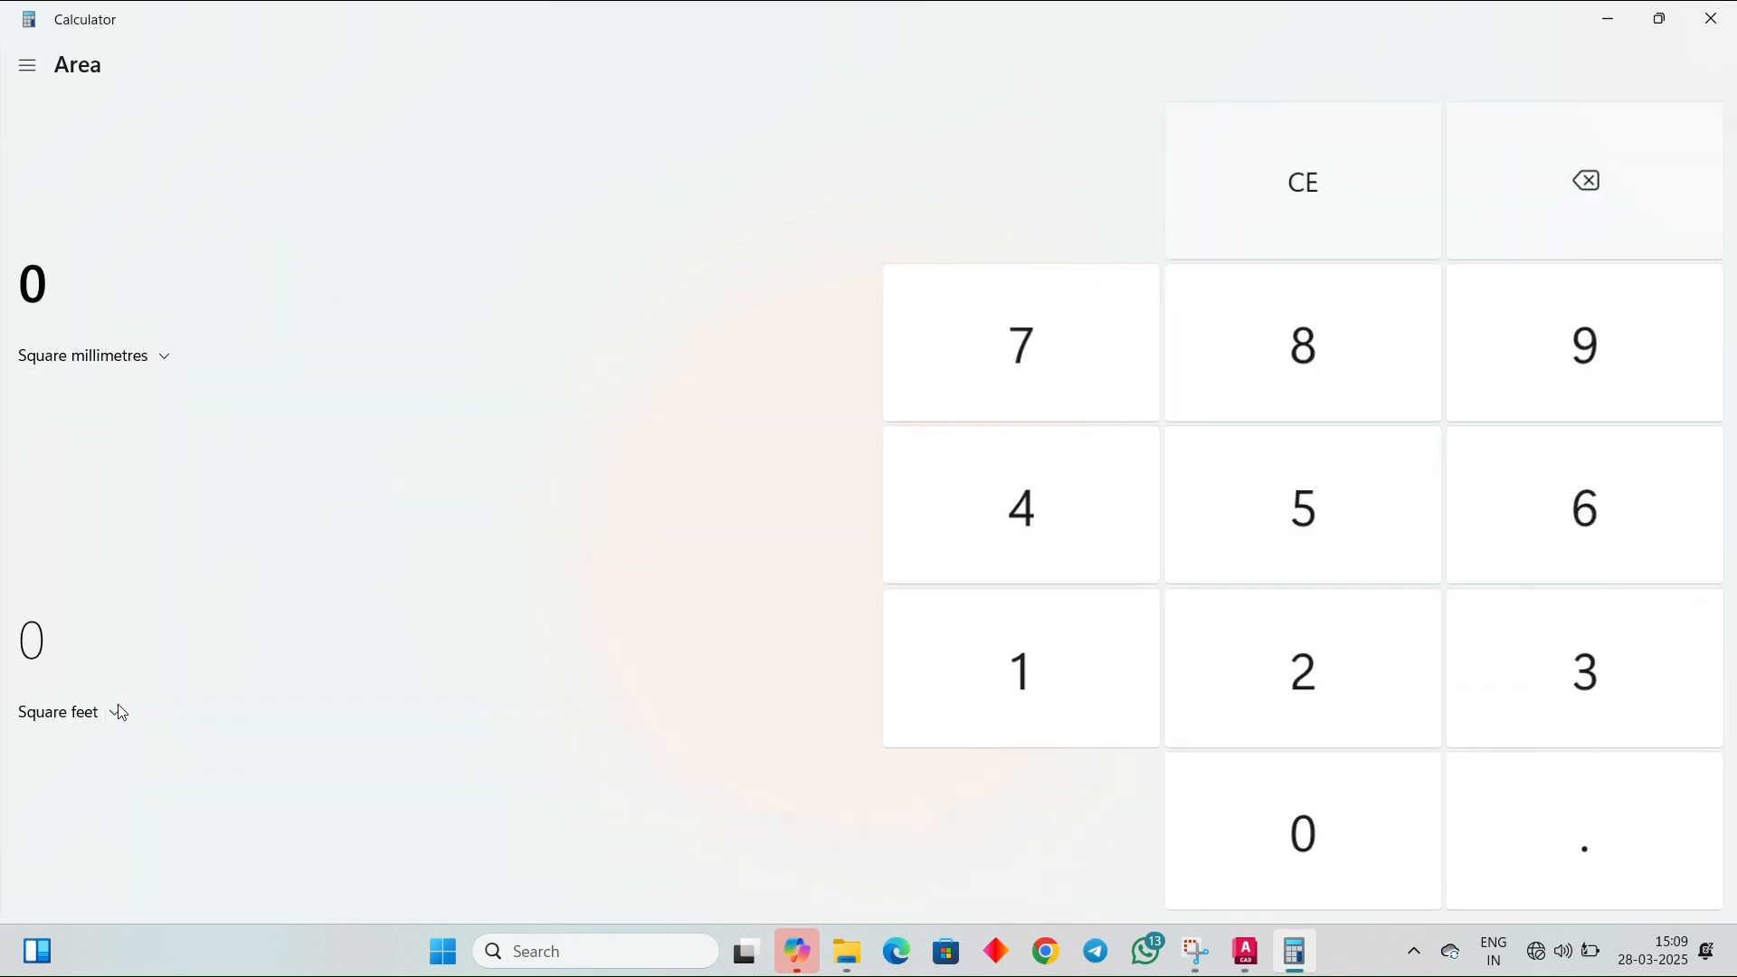
Step: Paste the copied area as square millimetres for conversion to square feet and highlight the converted value
click(106, 359)
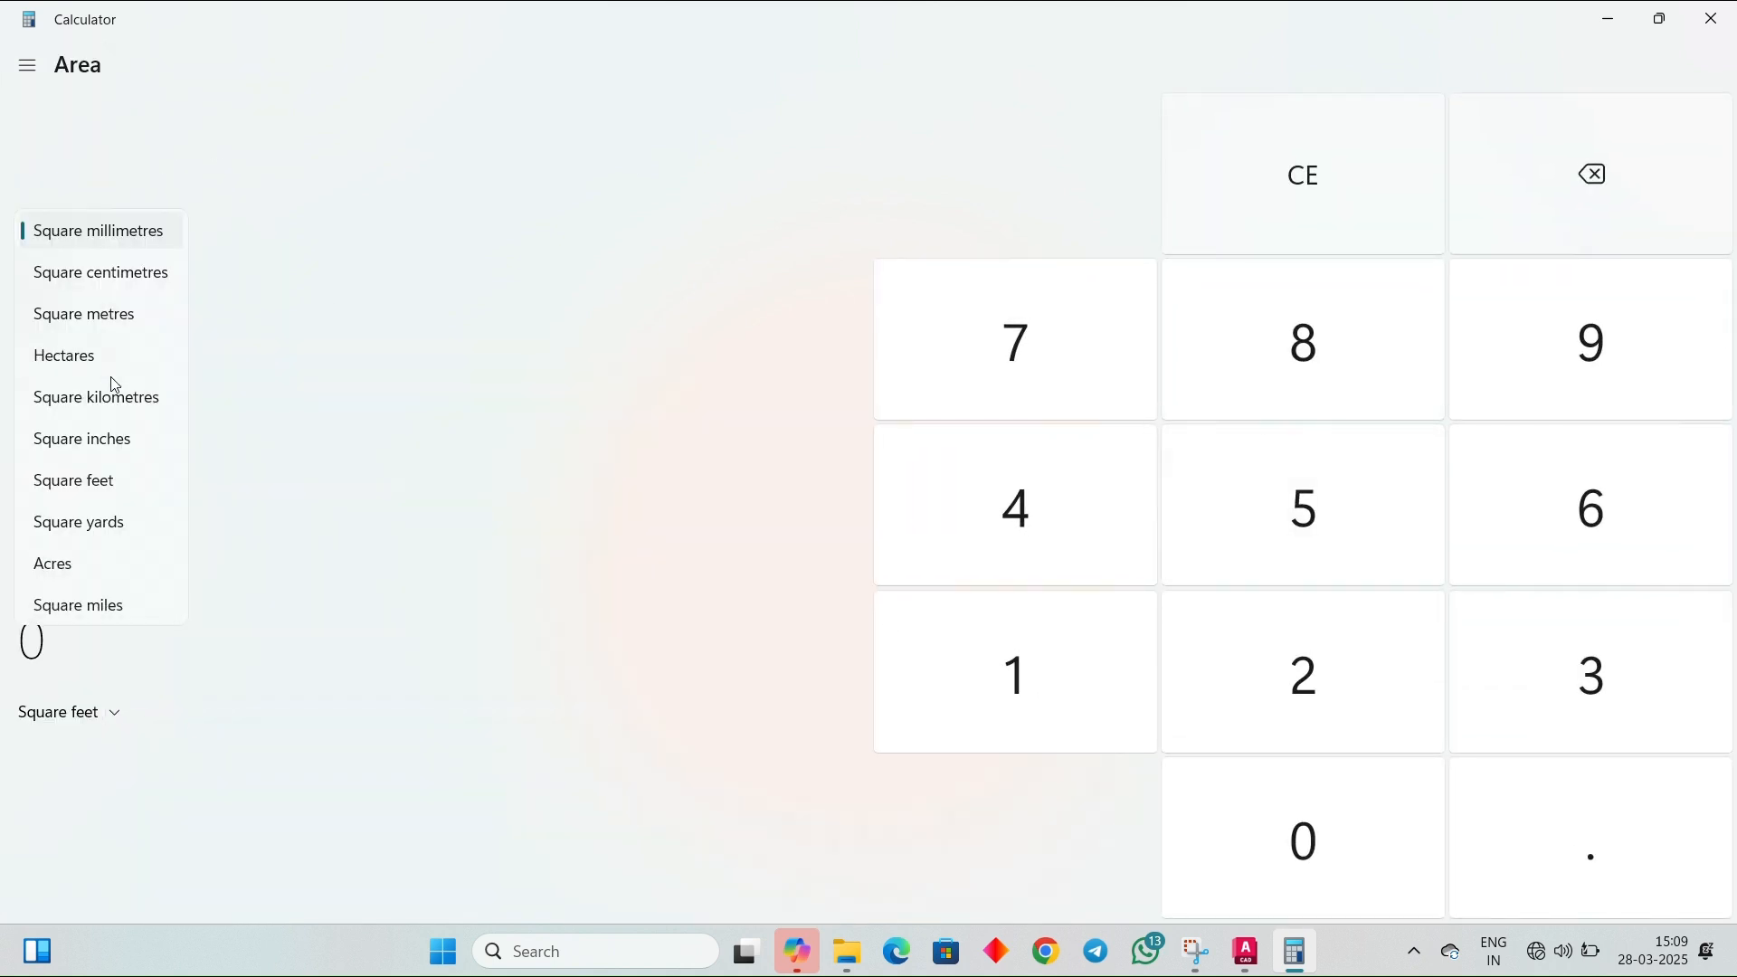
click(119, 241)
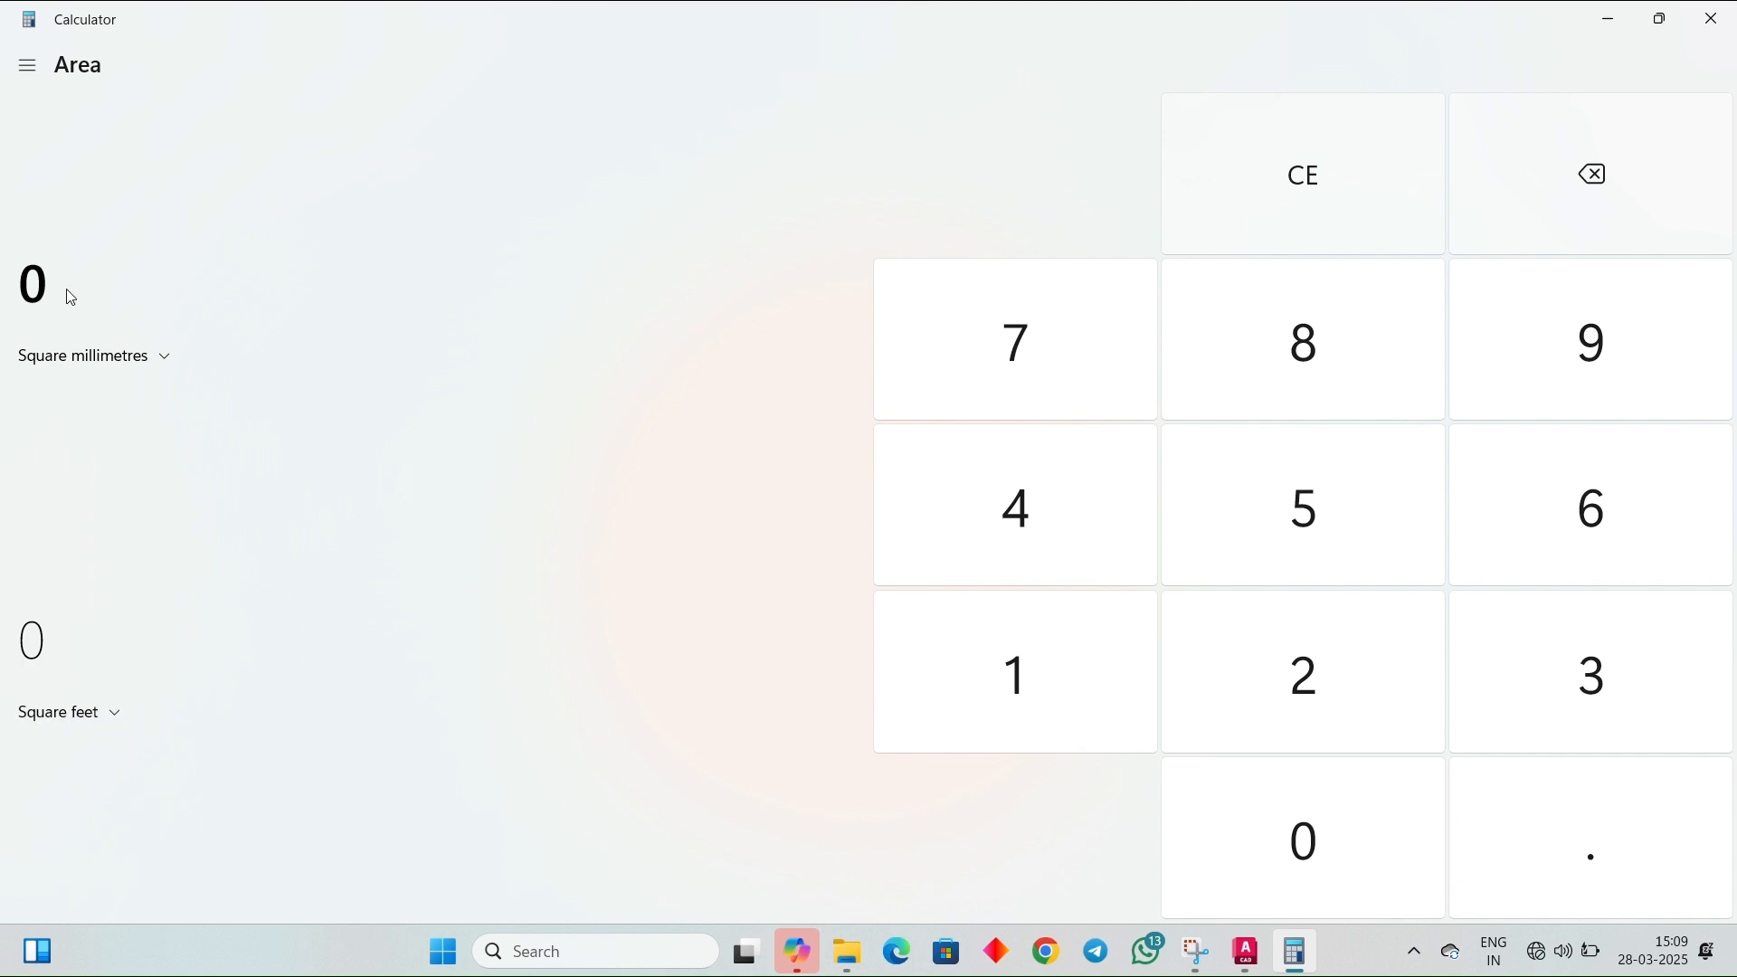
key(ctrl+v)
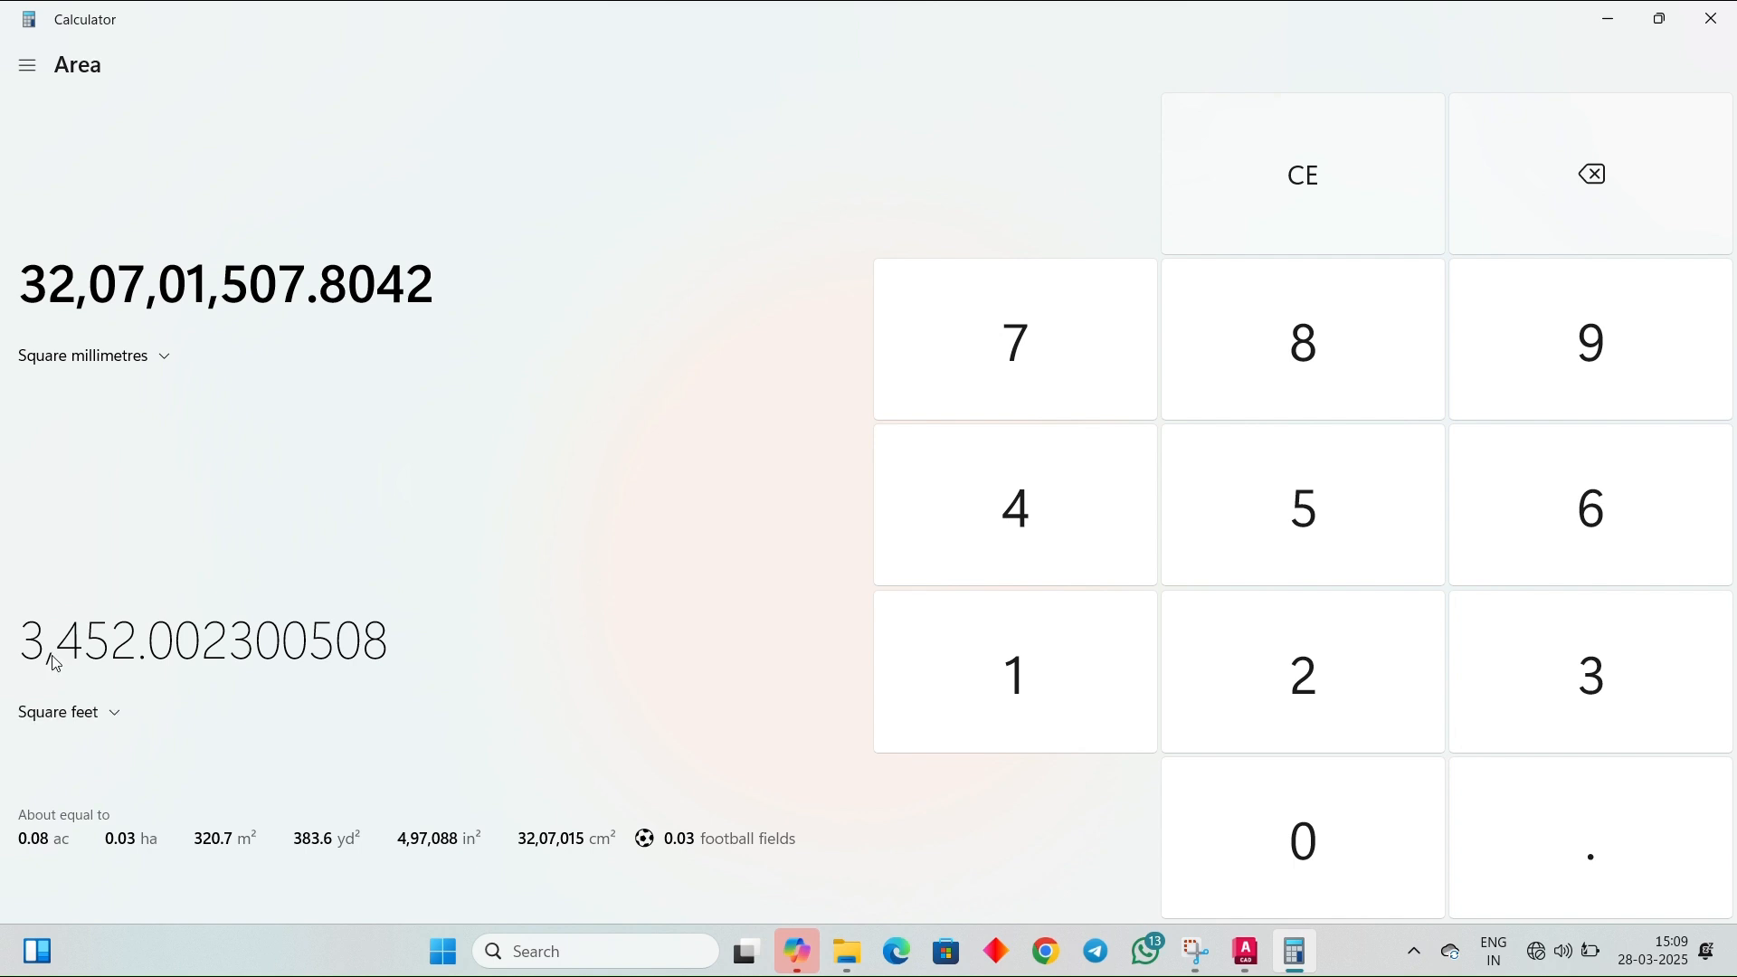
drag(39, 633, 78, 632)
drag(274, 640, 5, 634)
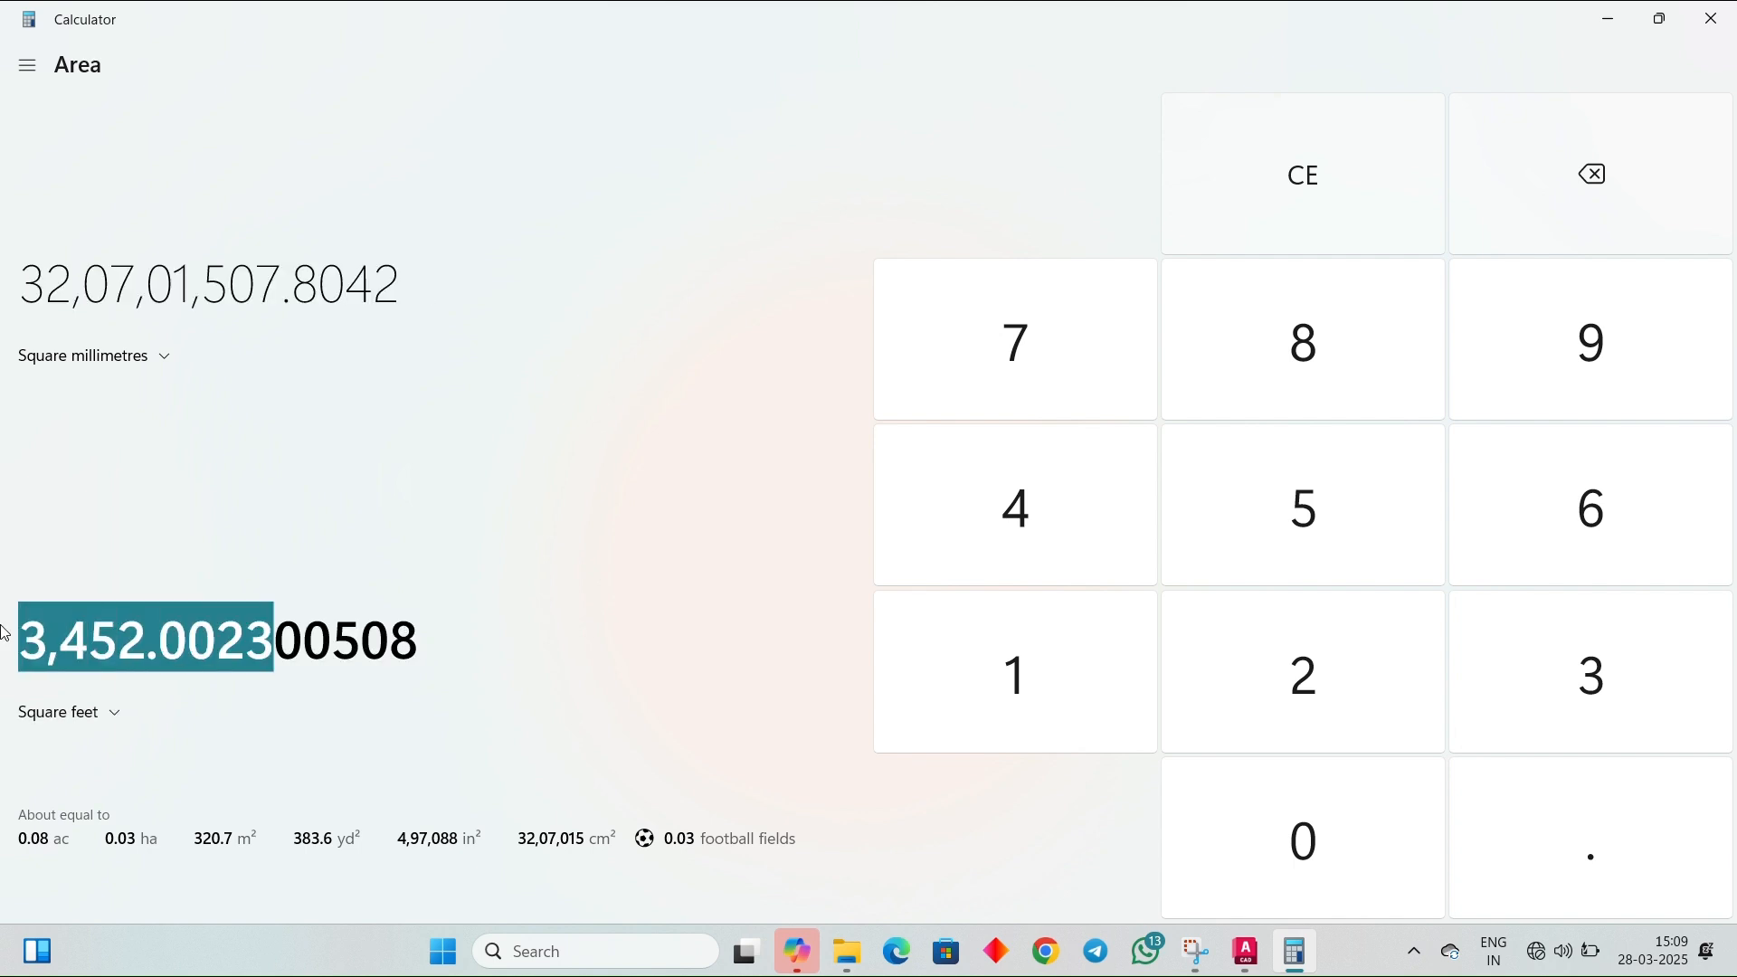
Step: Try changing the converted value's unit to square metres and square inches
click(40, 716)
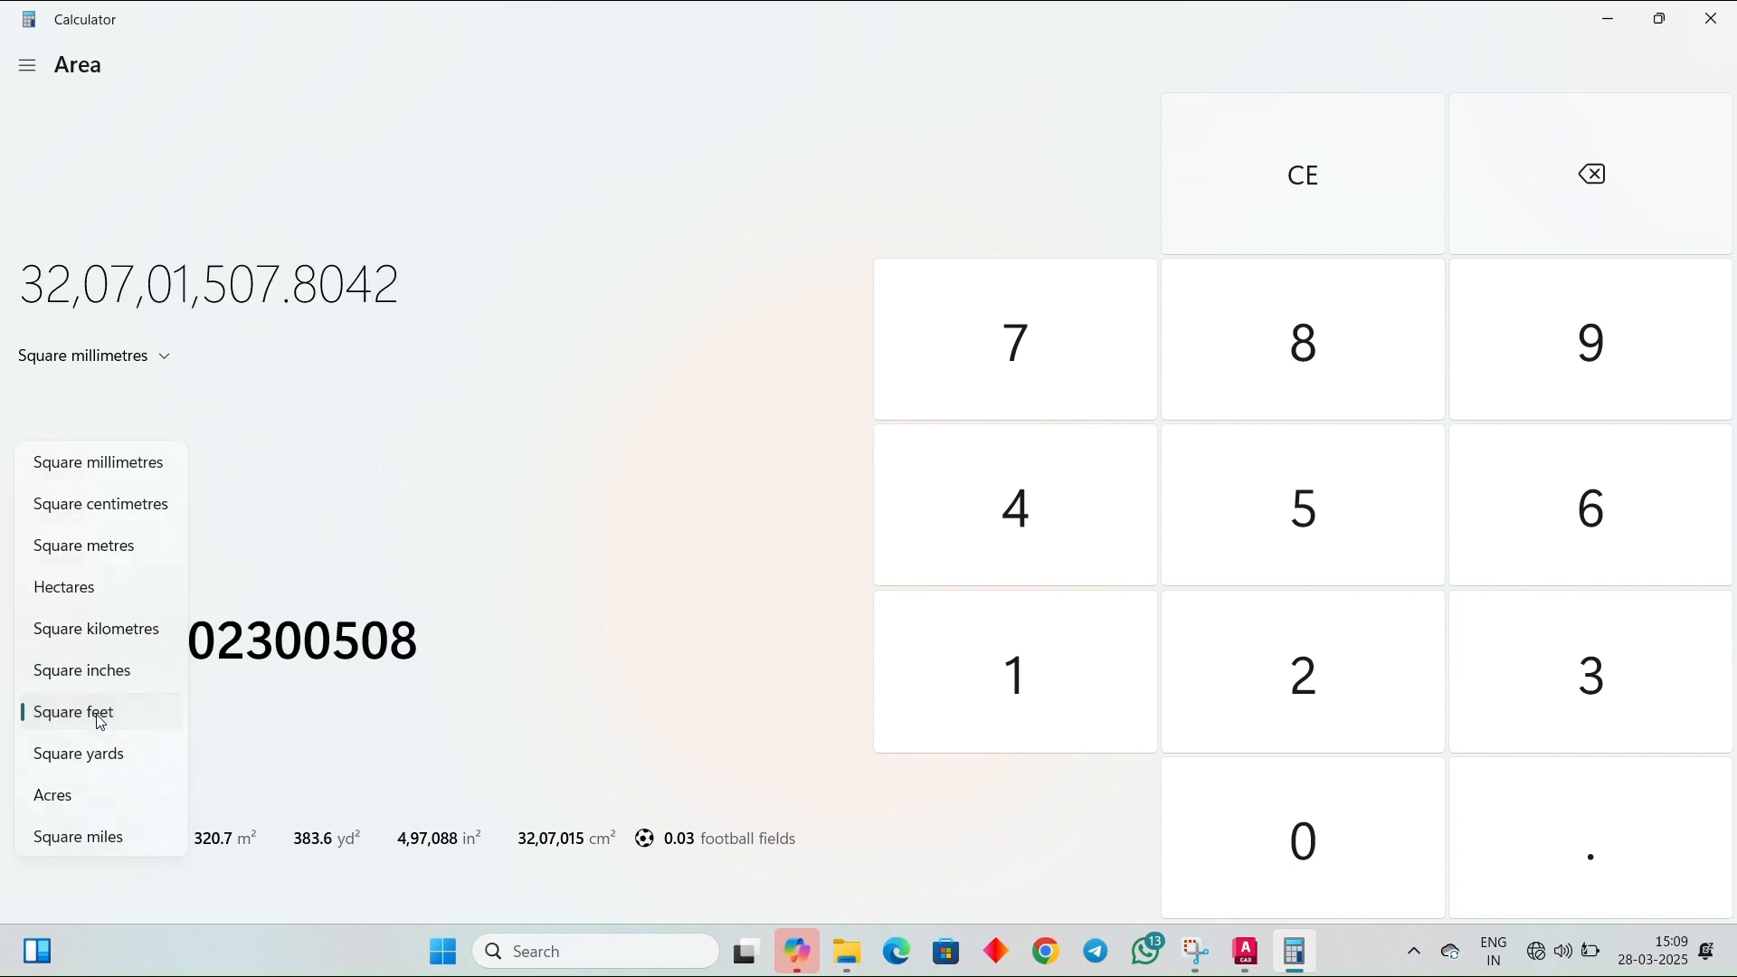
click(119, 543)
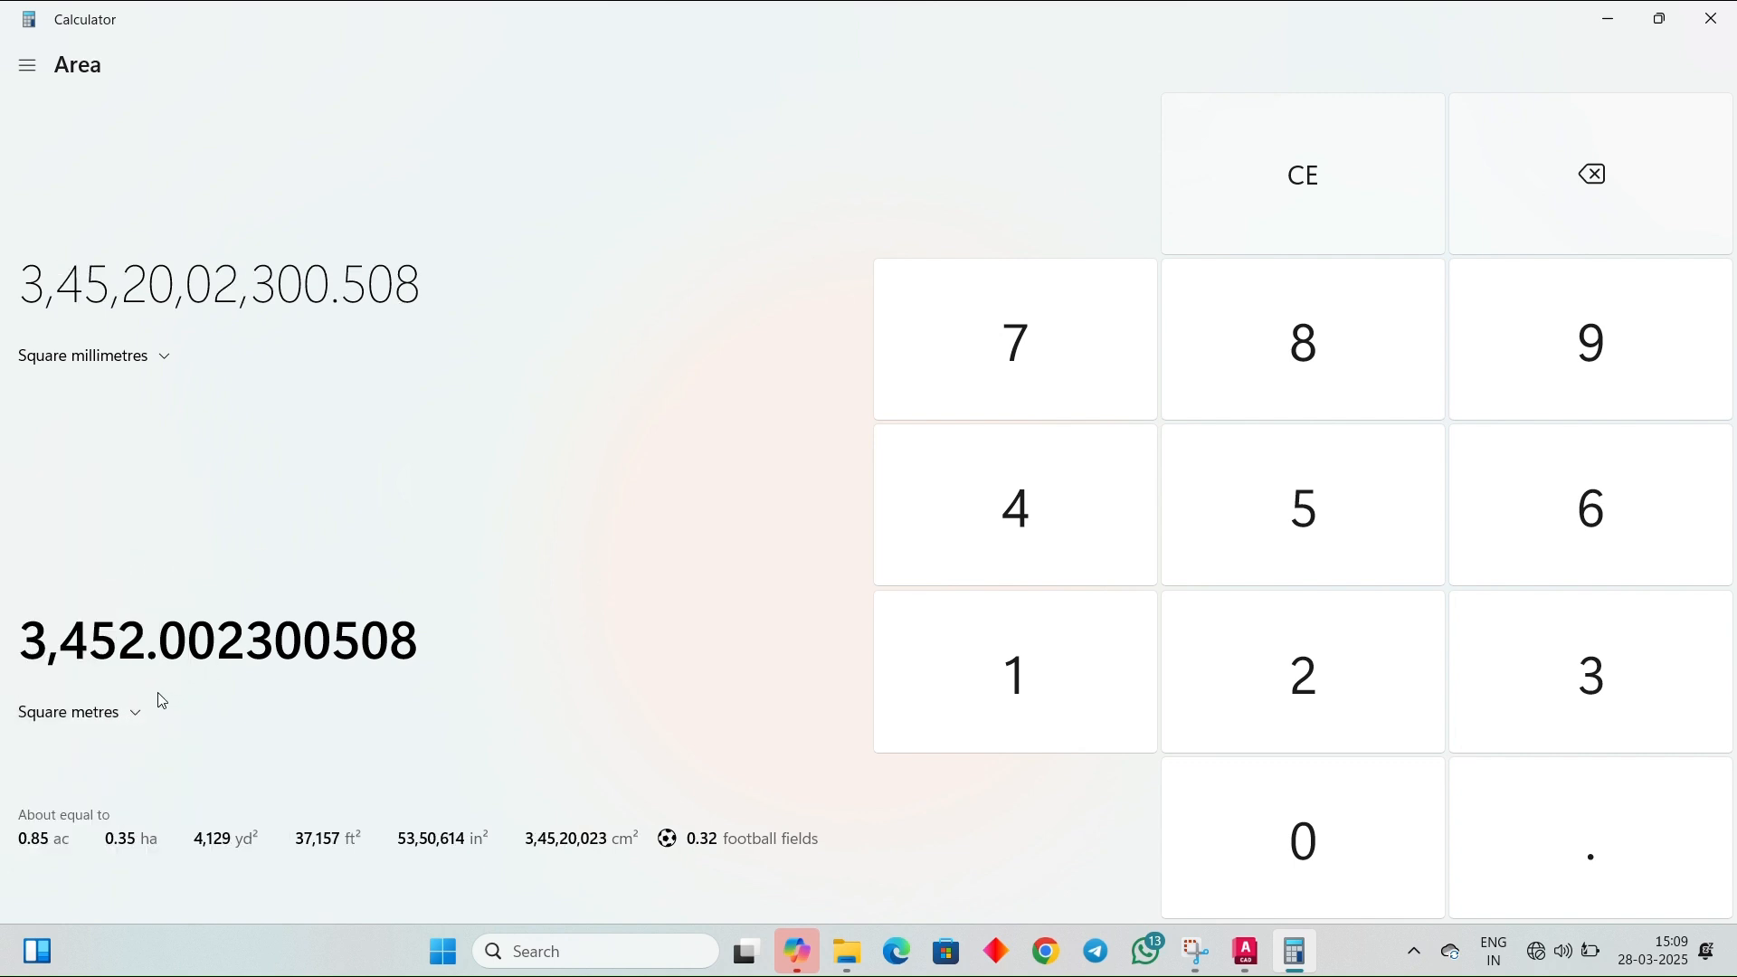
scroll(114, 724, down, 3)
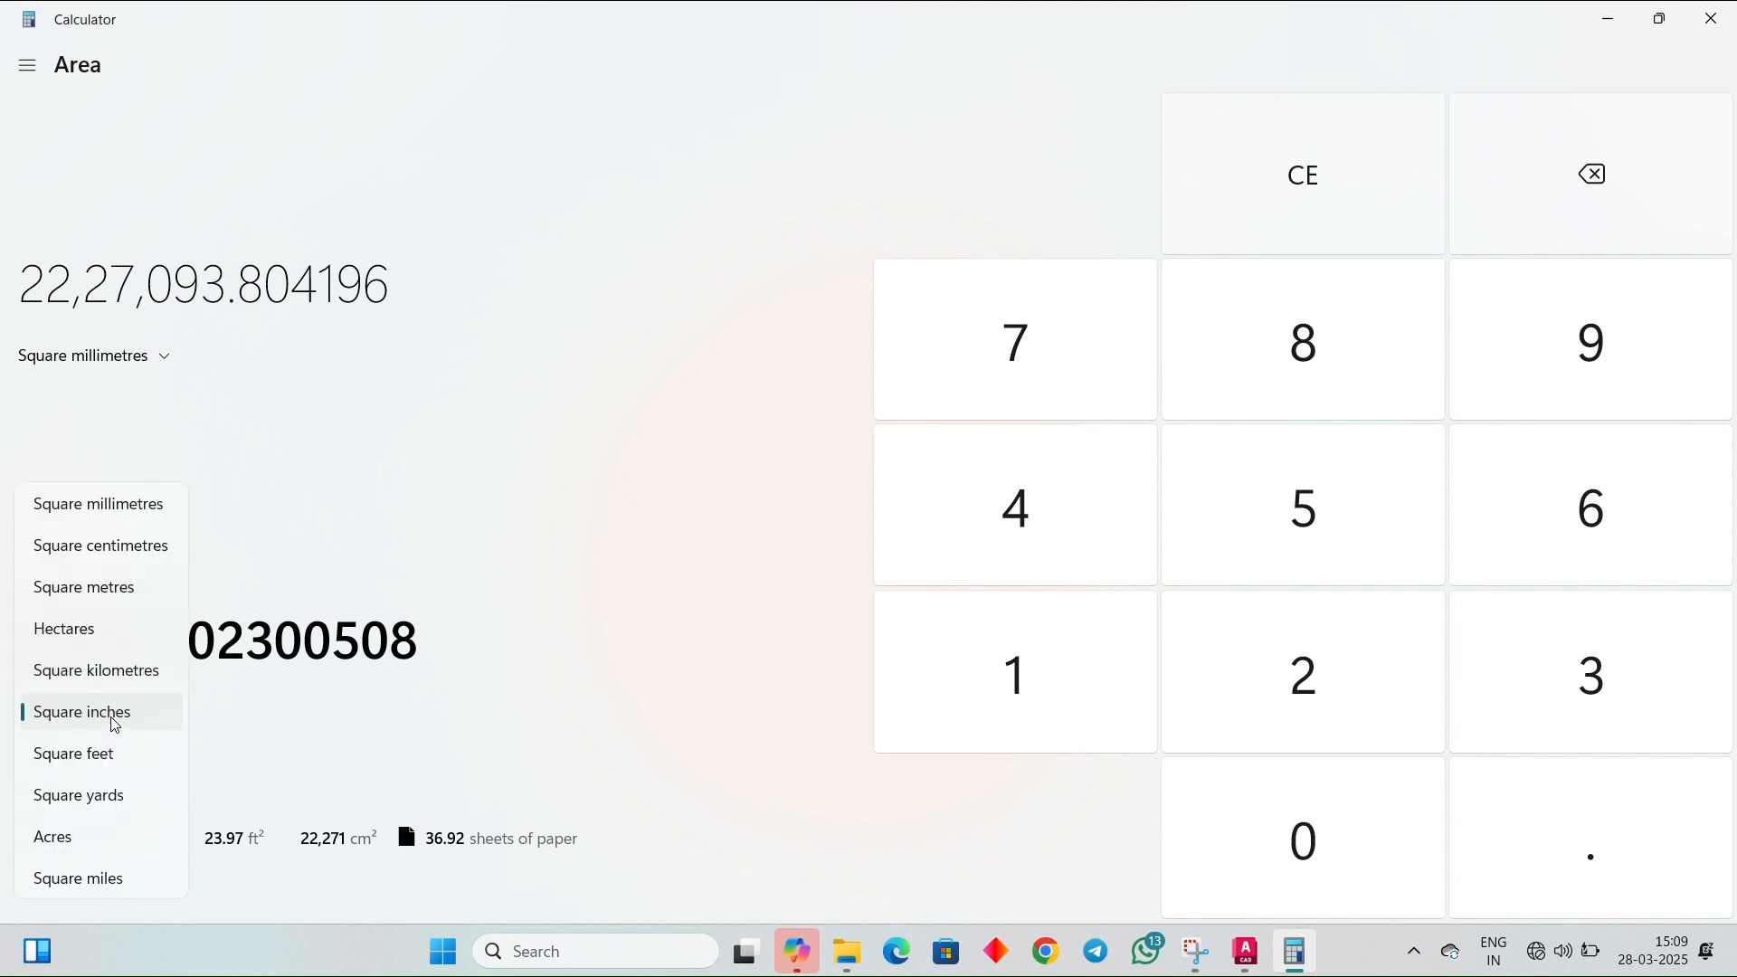
click(113, 713)
click(136, 715)
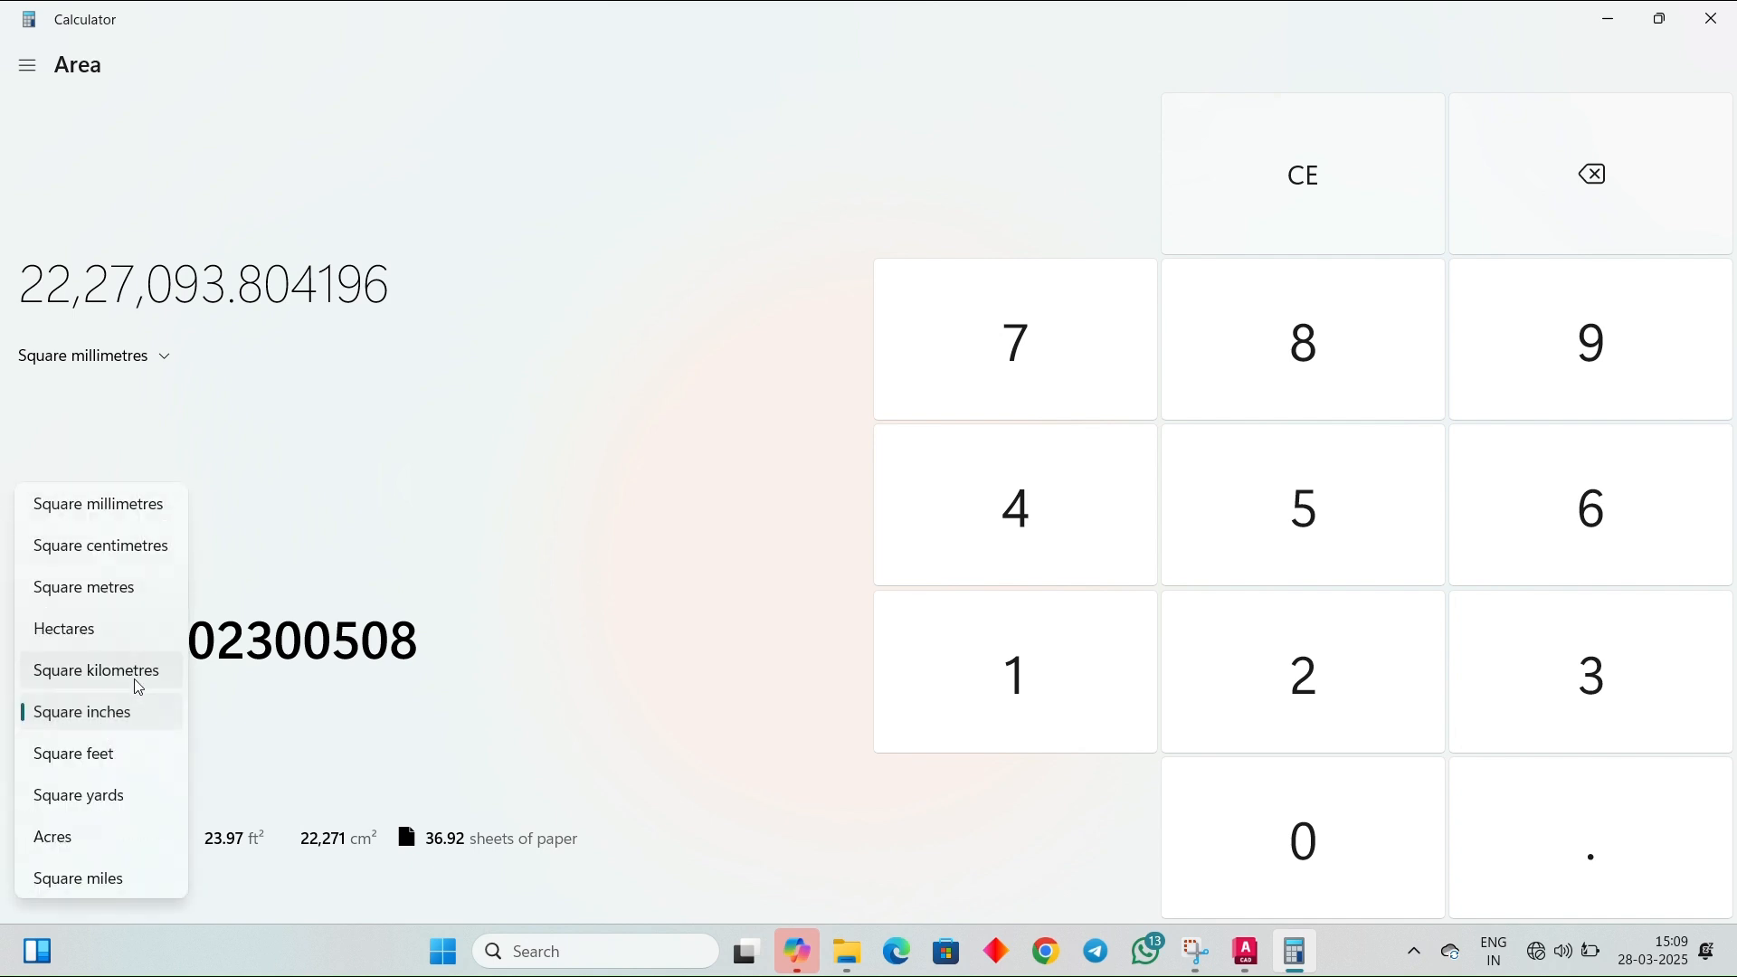
click(137, 674)
scroll(127, 716, down, 1)
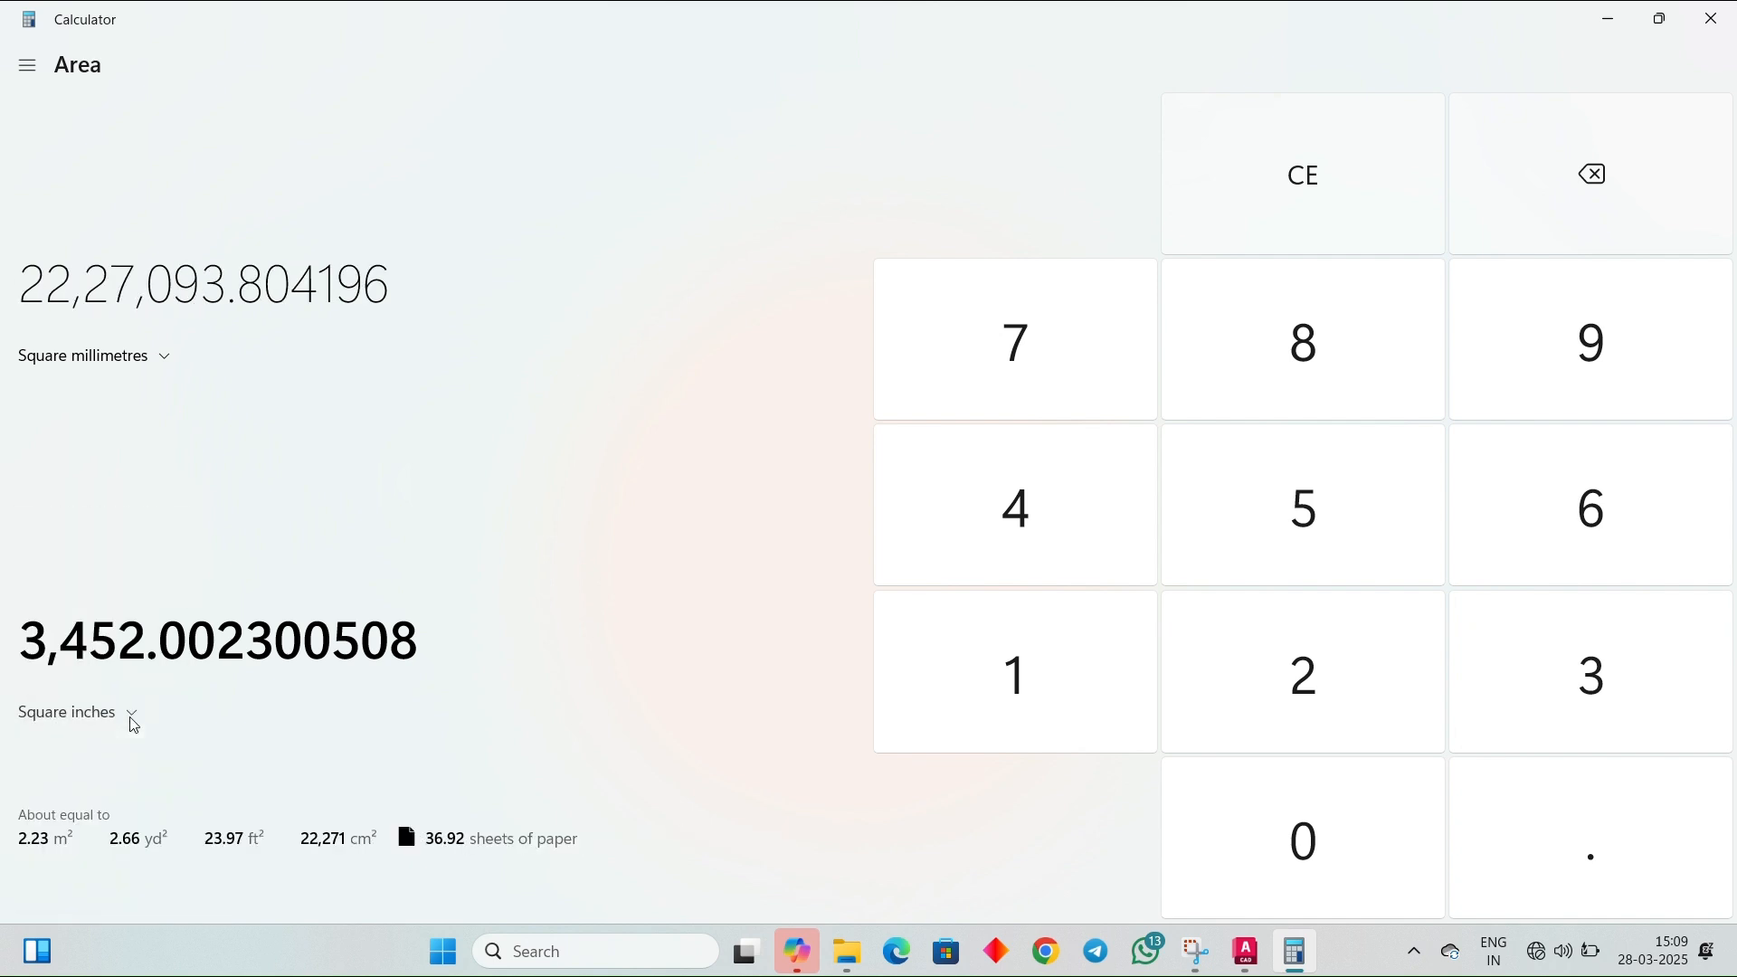
Step: Restore the Calculator to a smaller window and set the converted value's unit back to square feet
click(1683, 23)
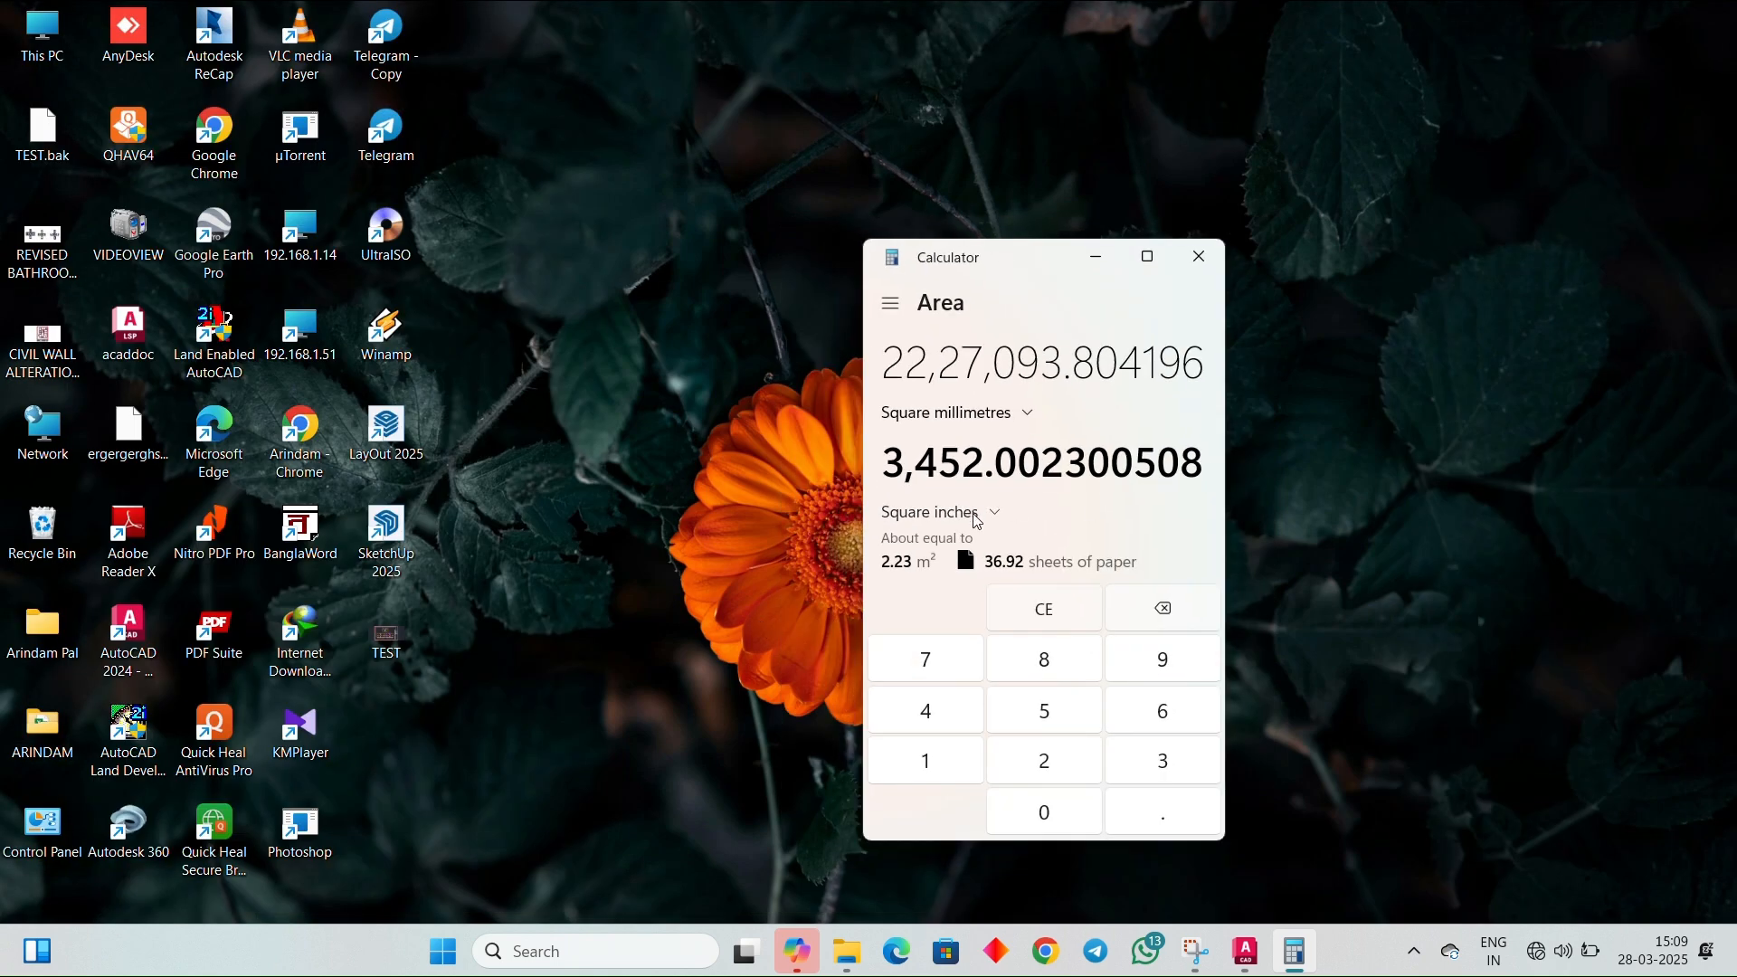
click(975, 514)
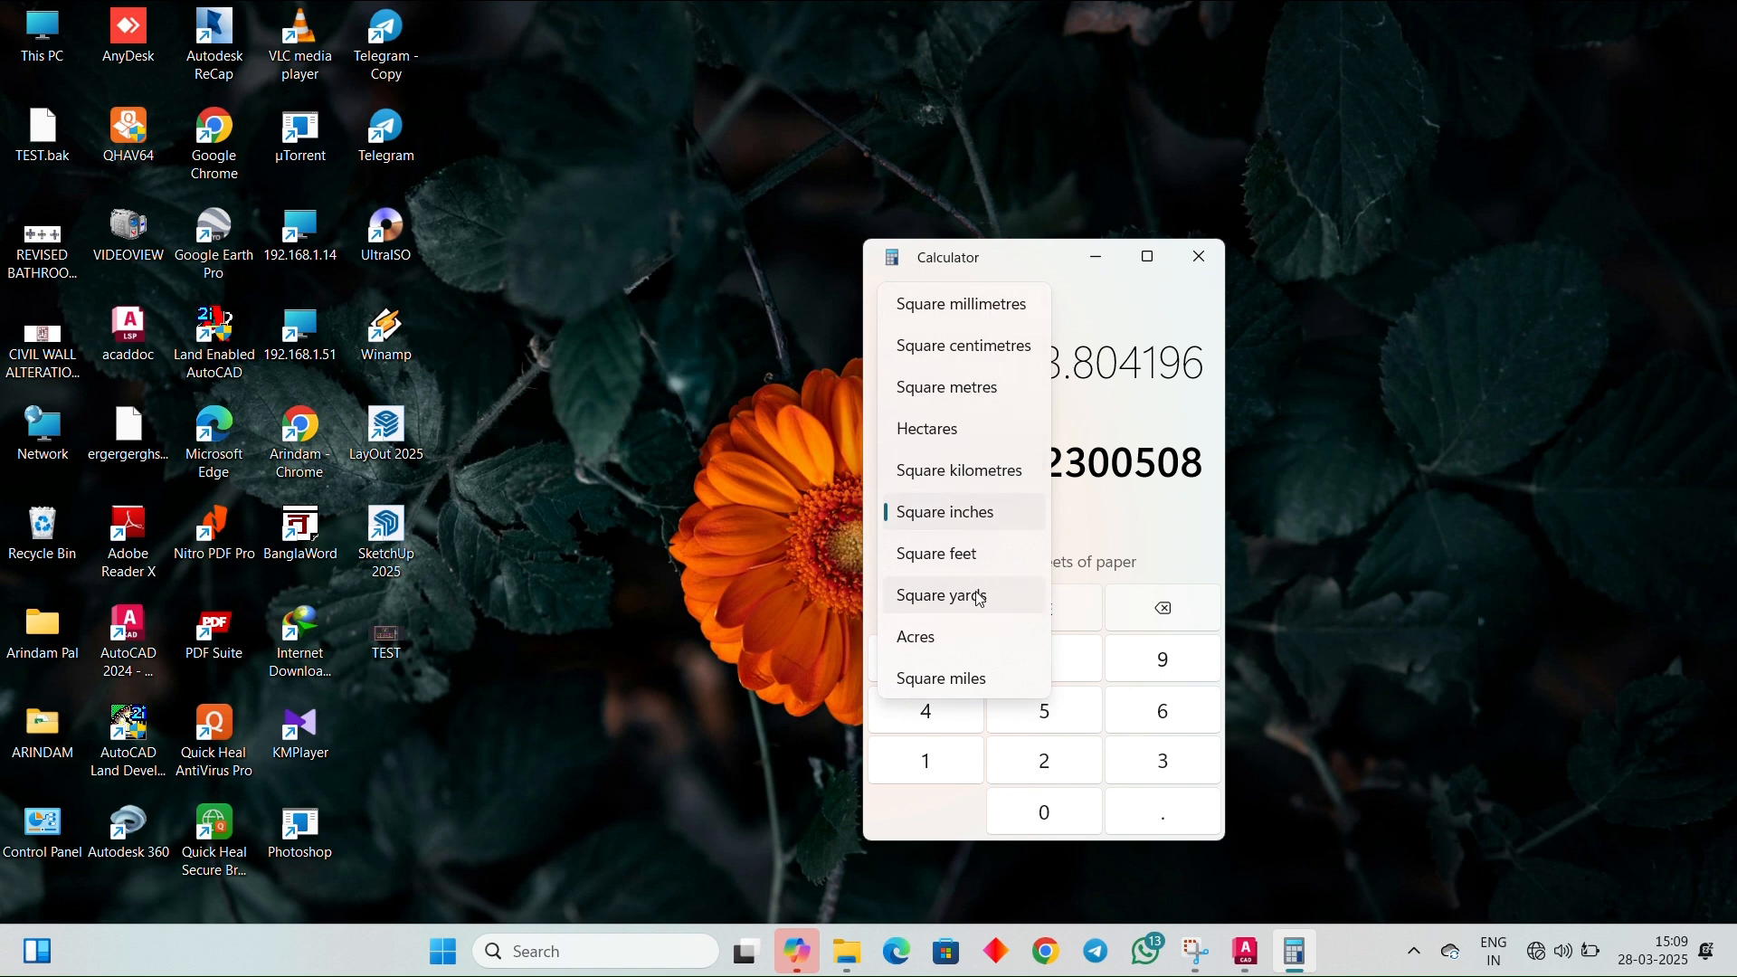
click(990, 563)
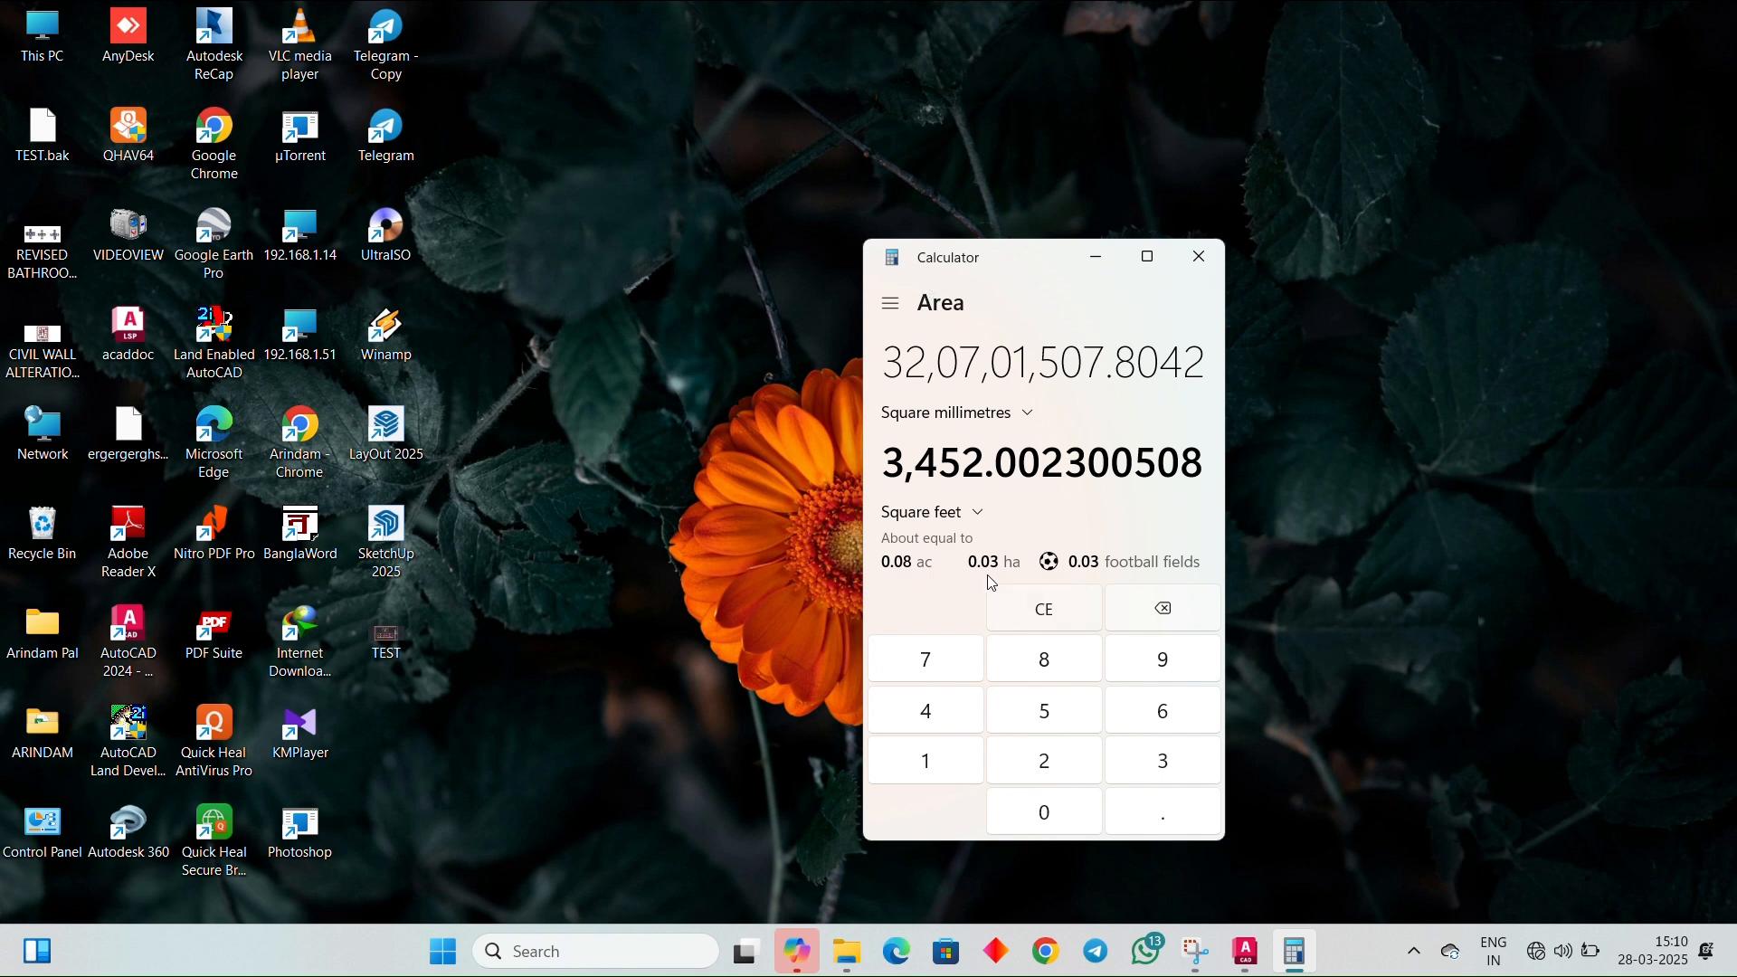
Step: Reset the converter by switching to Standard mode and back to Area, and paste the copied area as square millimetres
click(891, 304)
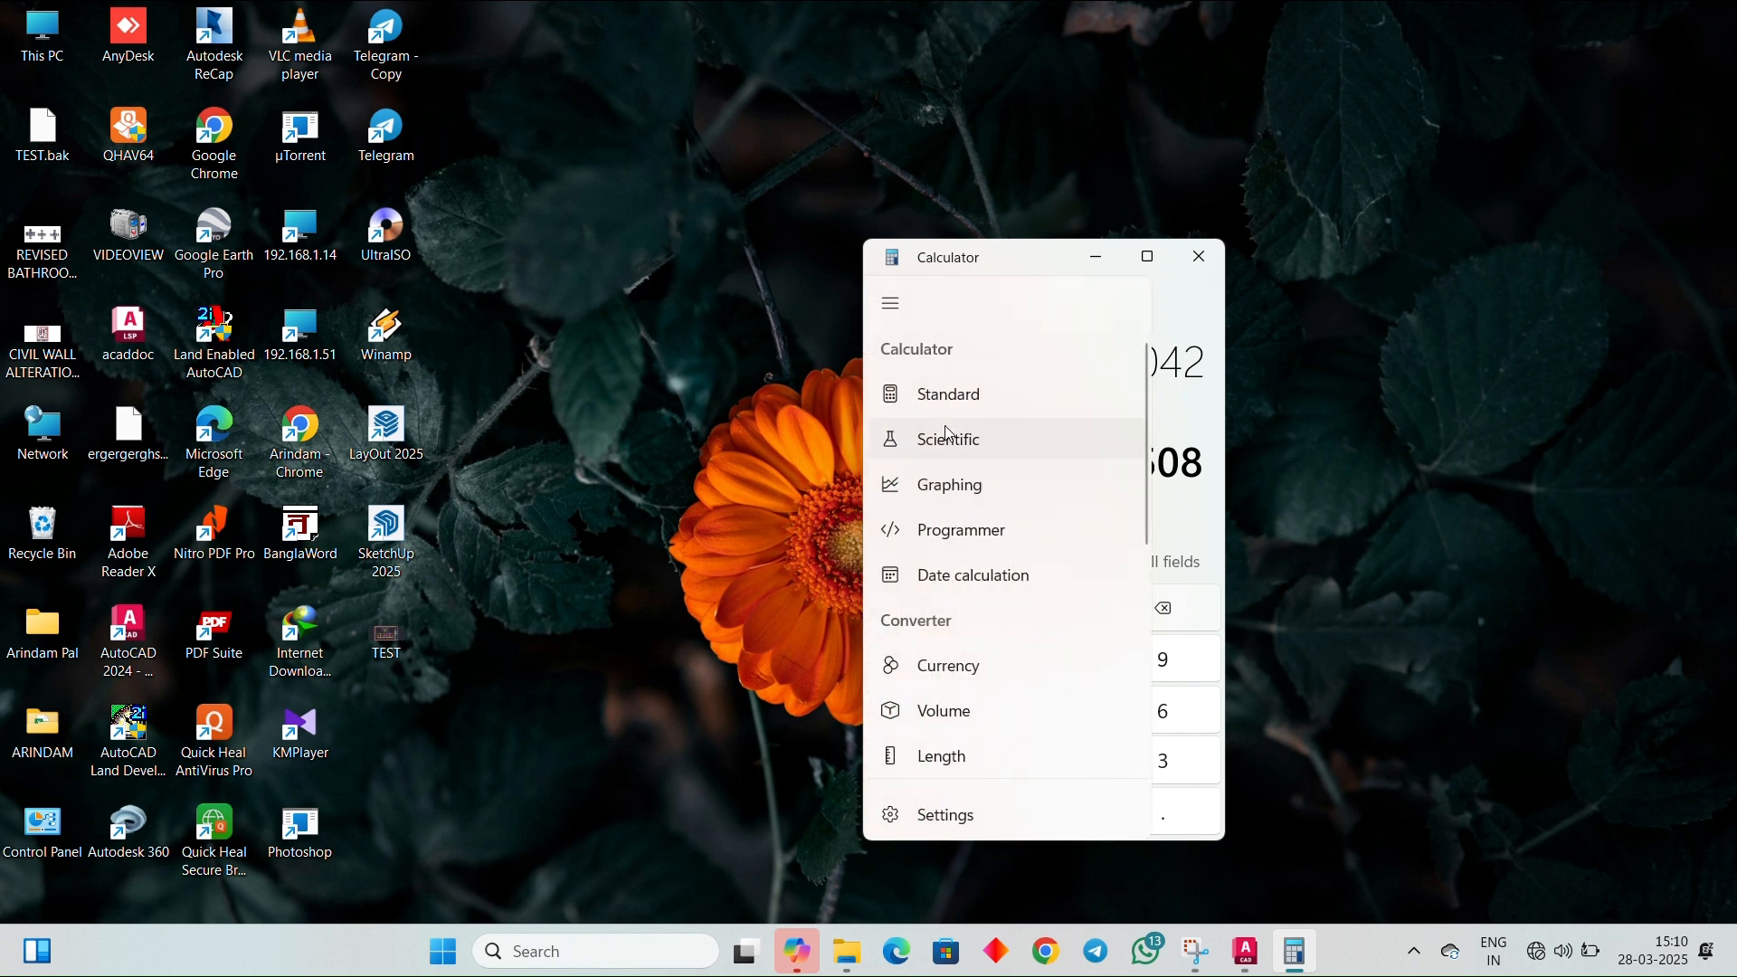
click(924, 396)
click(891, 303)
scroll(971, 497, down, 4)
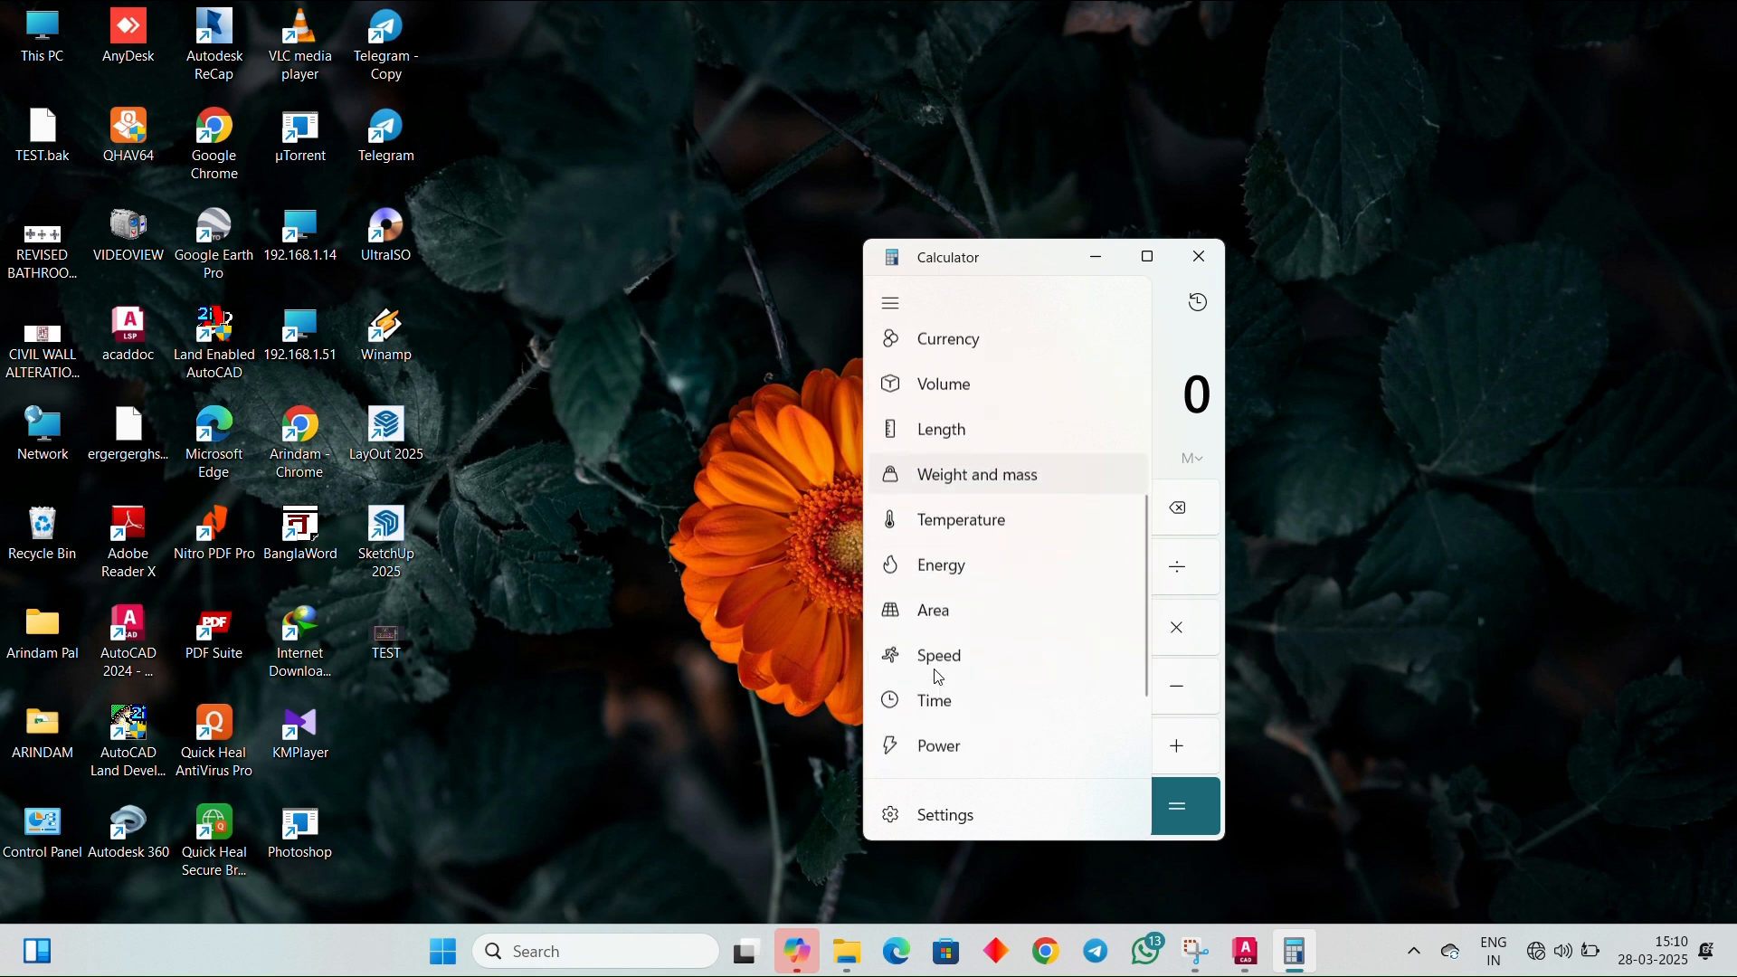
click(974, 605)
click(1007, 366)
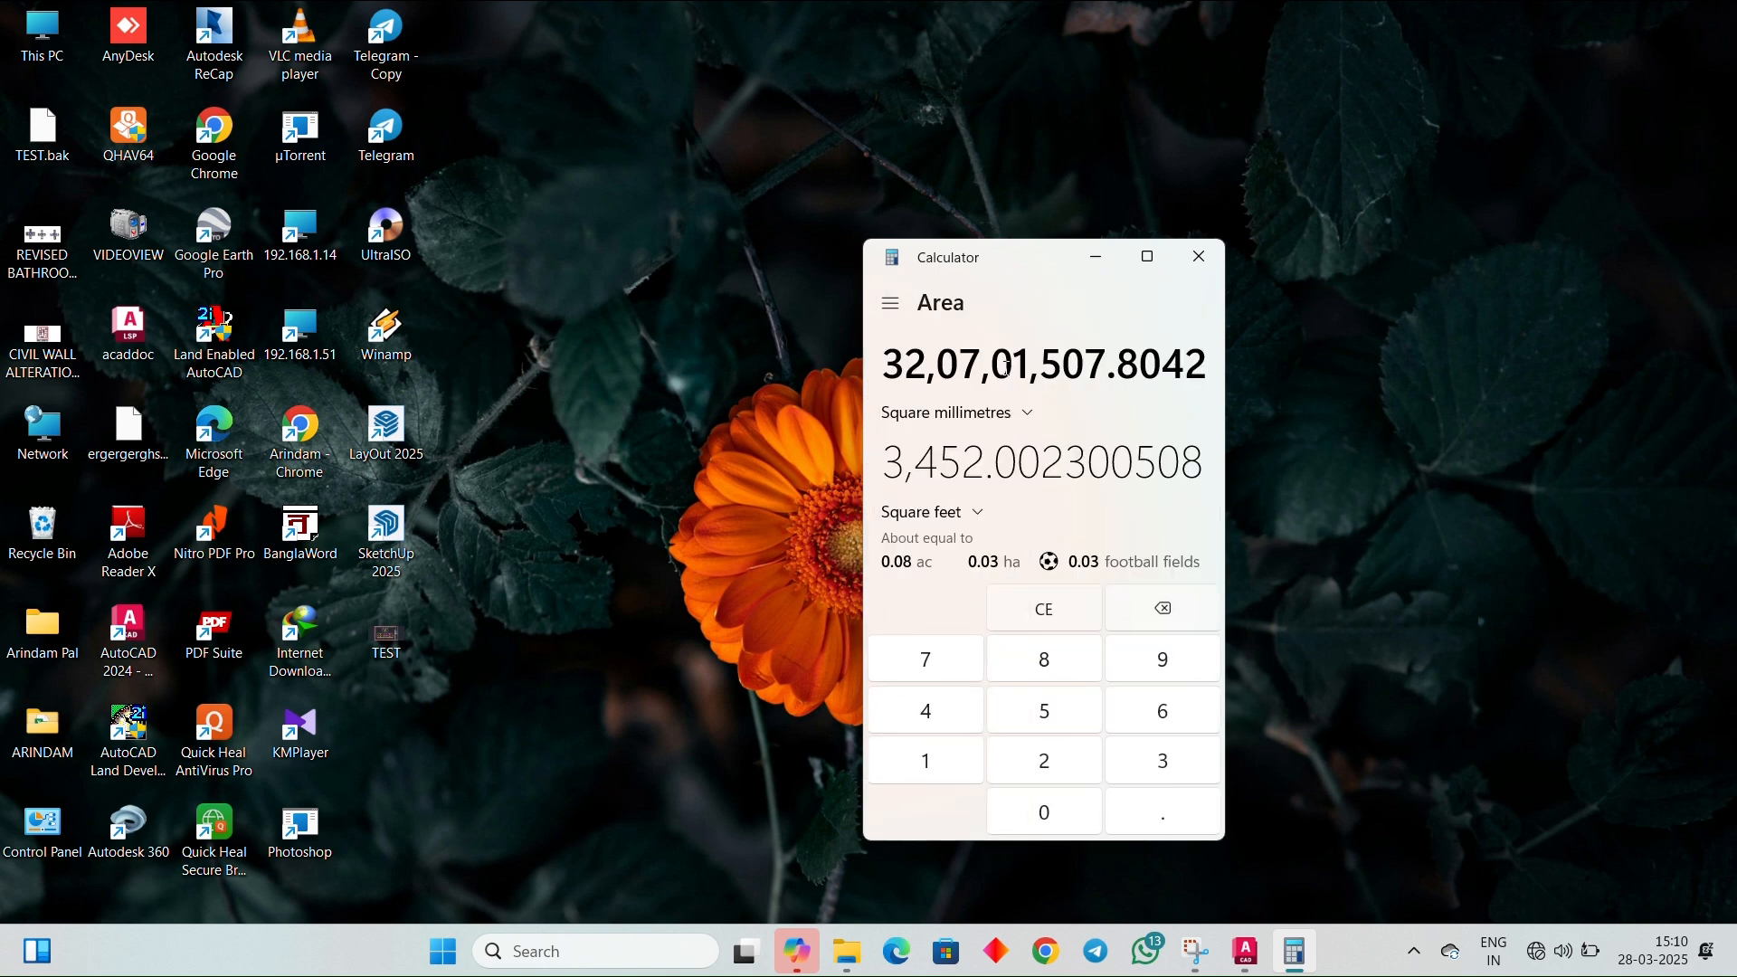
Step: Clear the converter, set the output unit to square metres and paste the copied area as square millimetres
key(Escape)
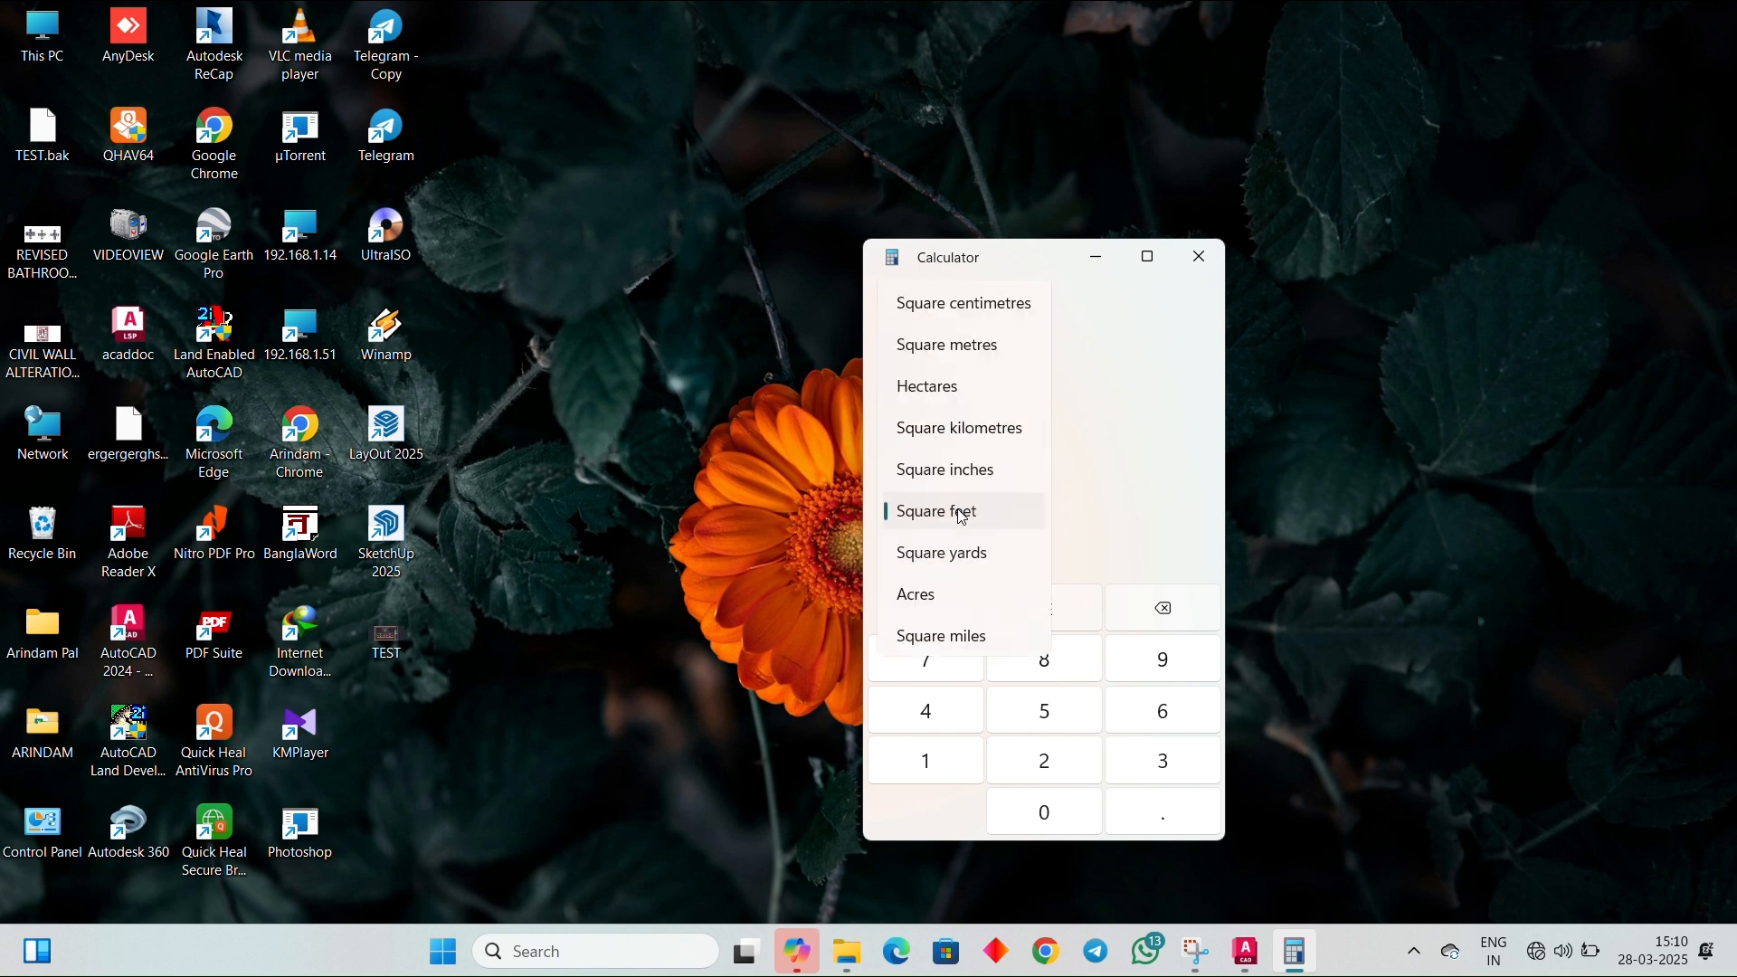
click(983, 359)
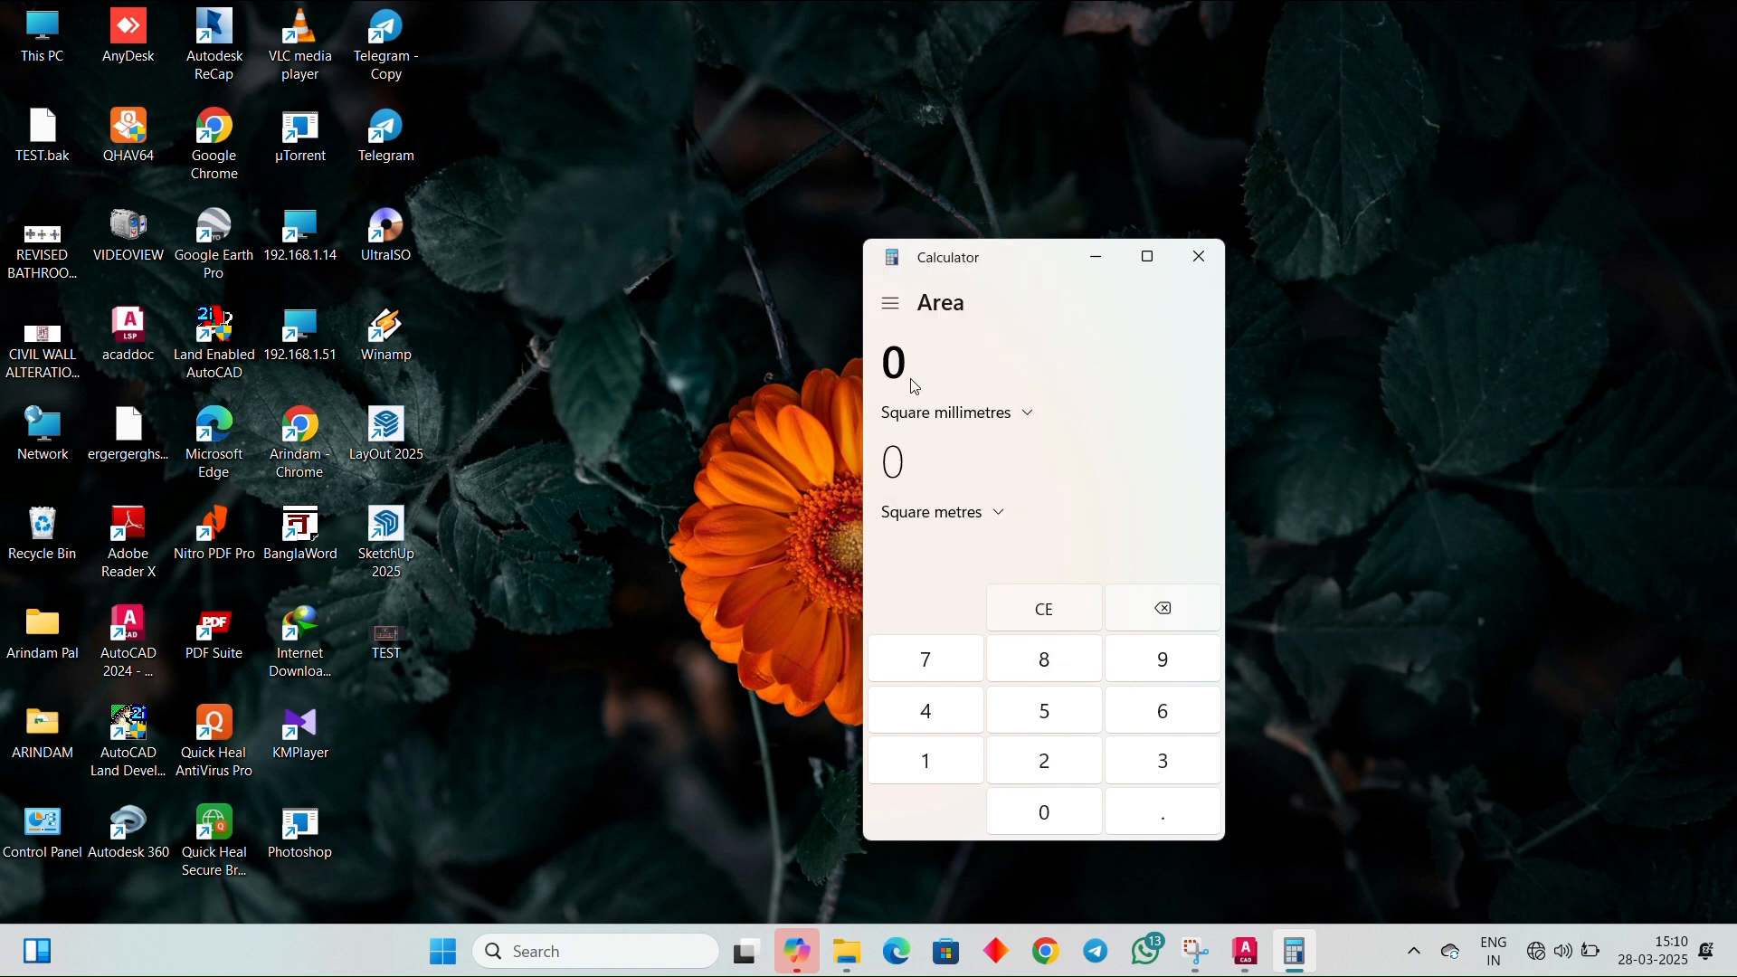
key(ctrl+v)
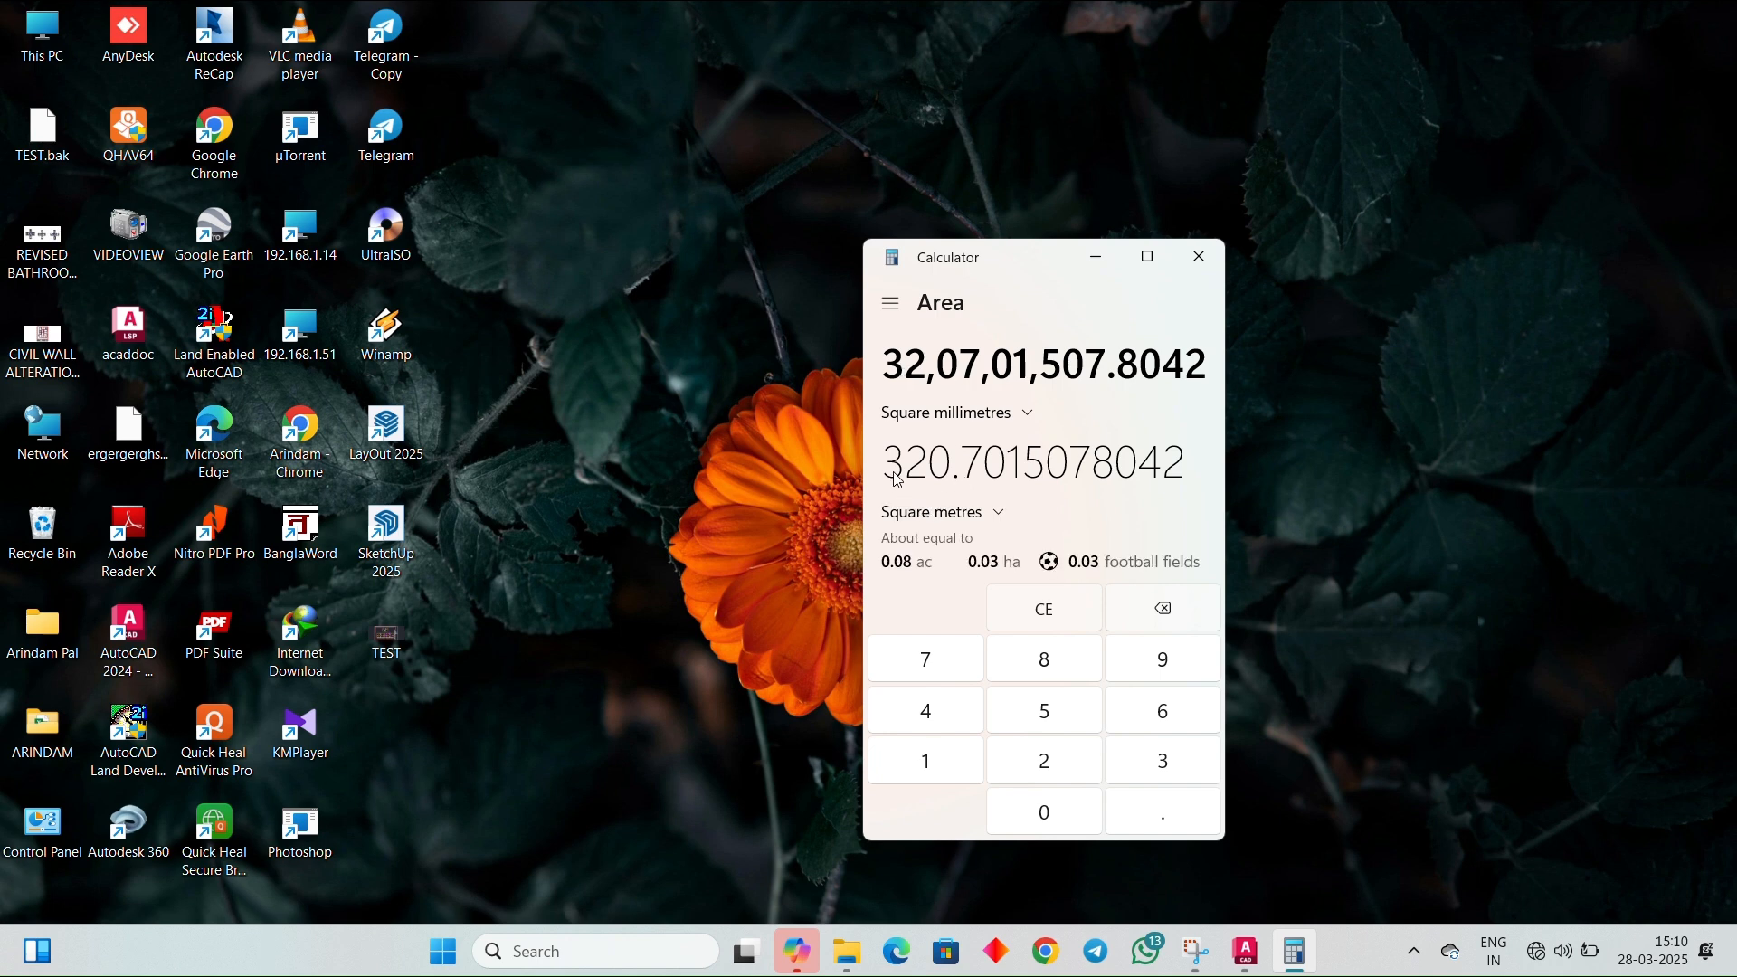
Step: Make the converted value the active entry and change its unit to square inches
click(965, 477)
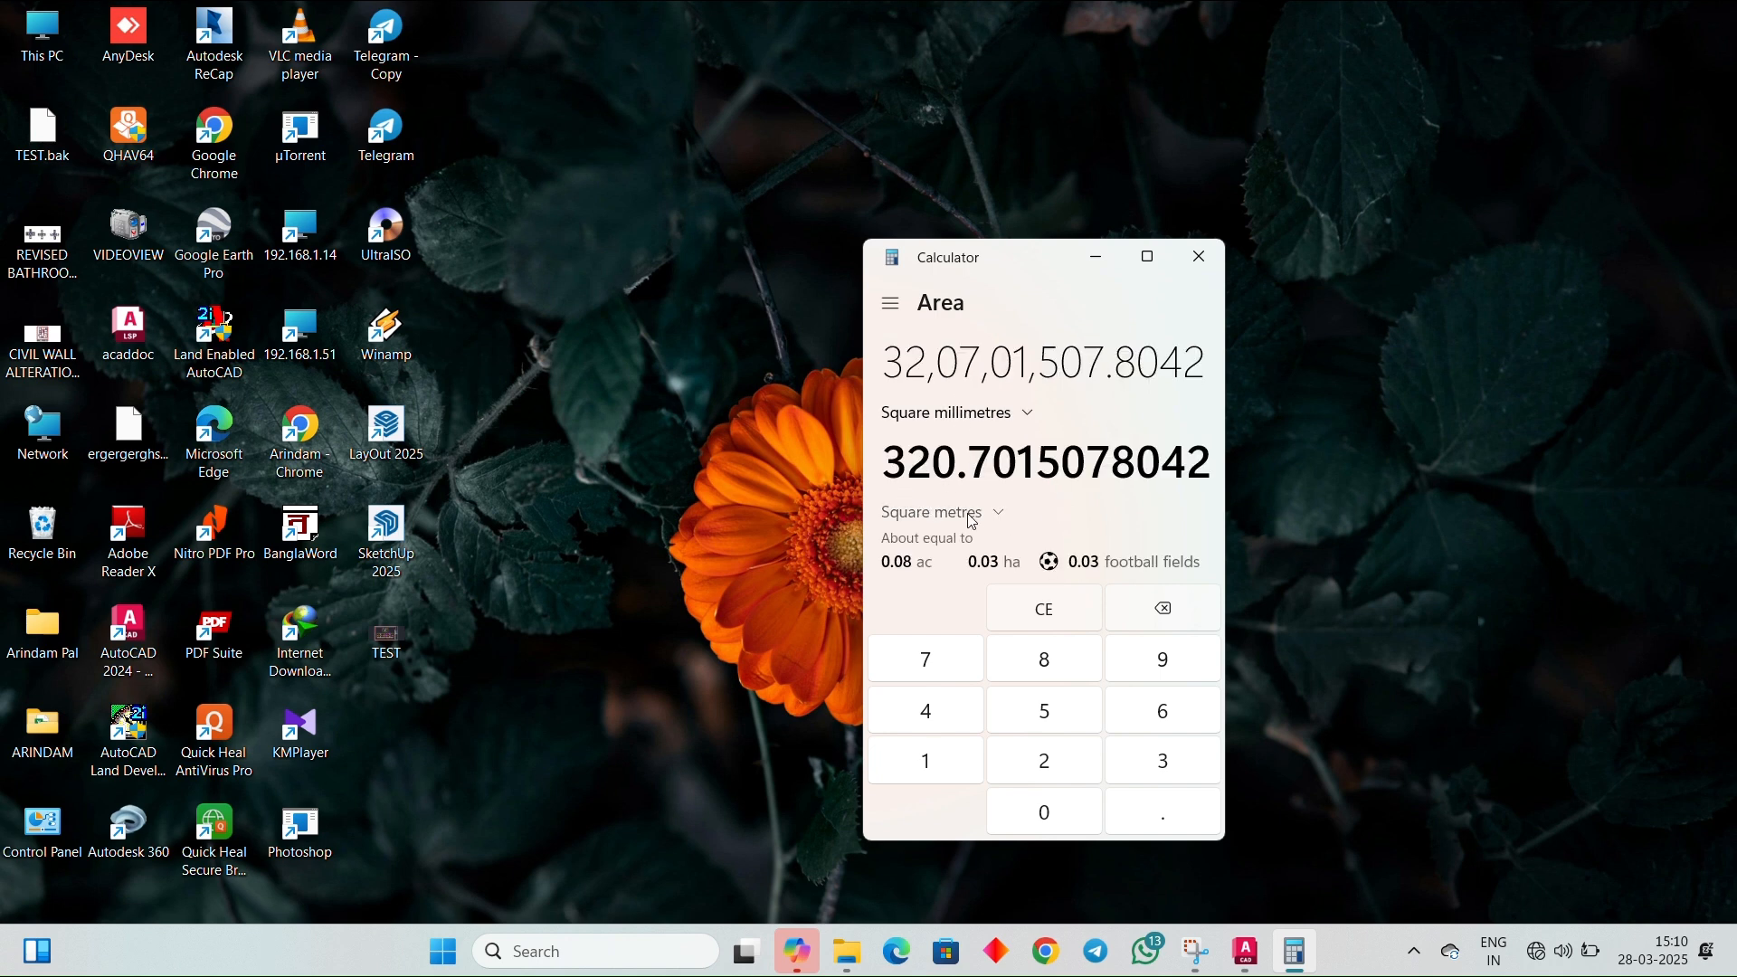
scroll(972, 521, down, 1)
click(941, 516)
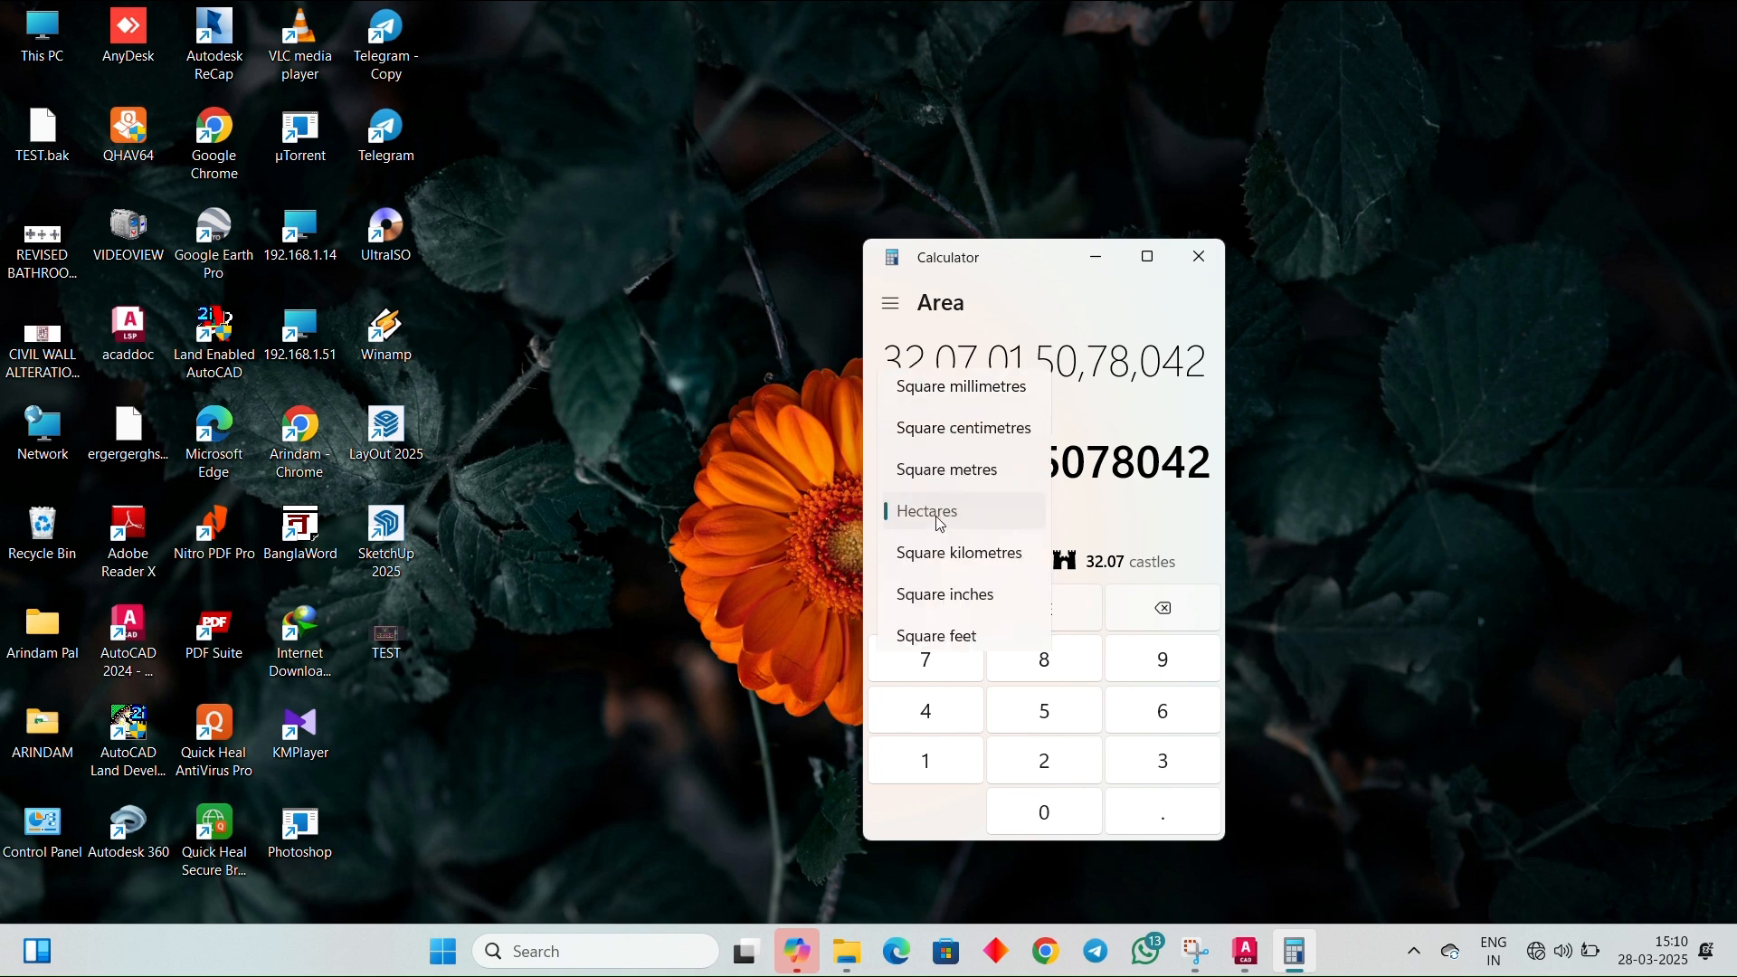
click(936, 597)
click(974, 514)
click(1188, 476)
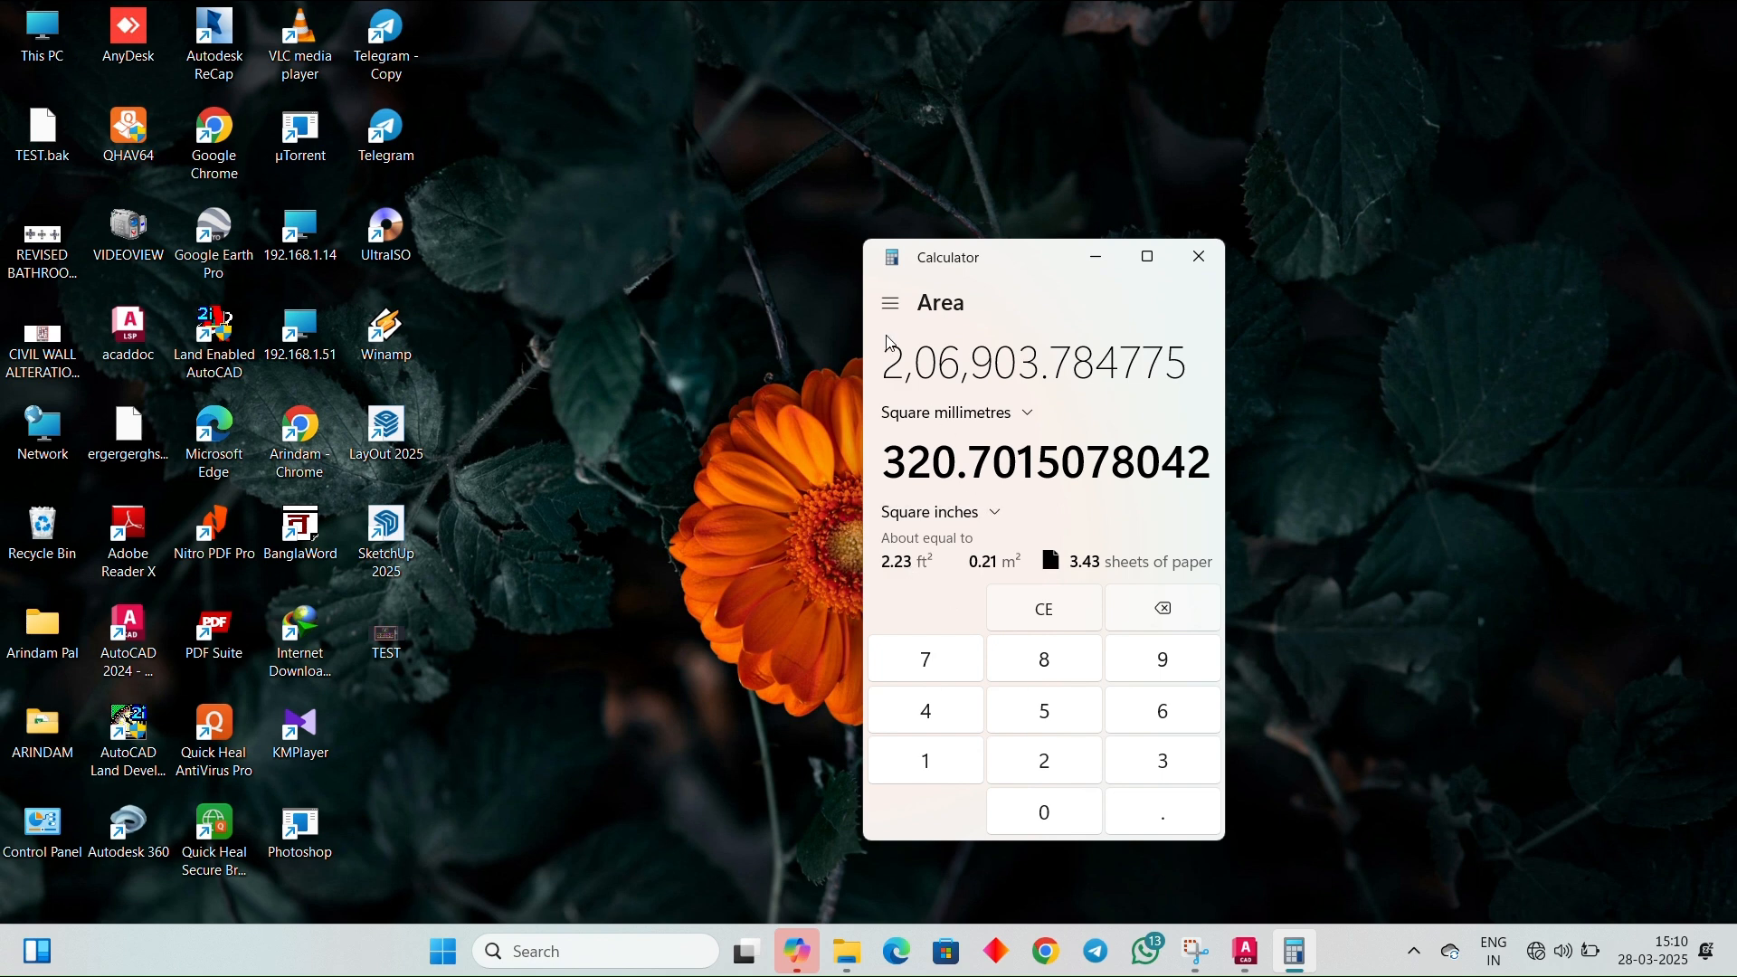
scroll(995, 421, down, 3)
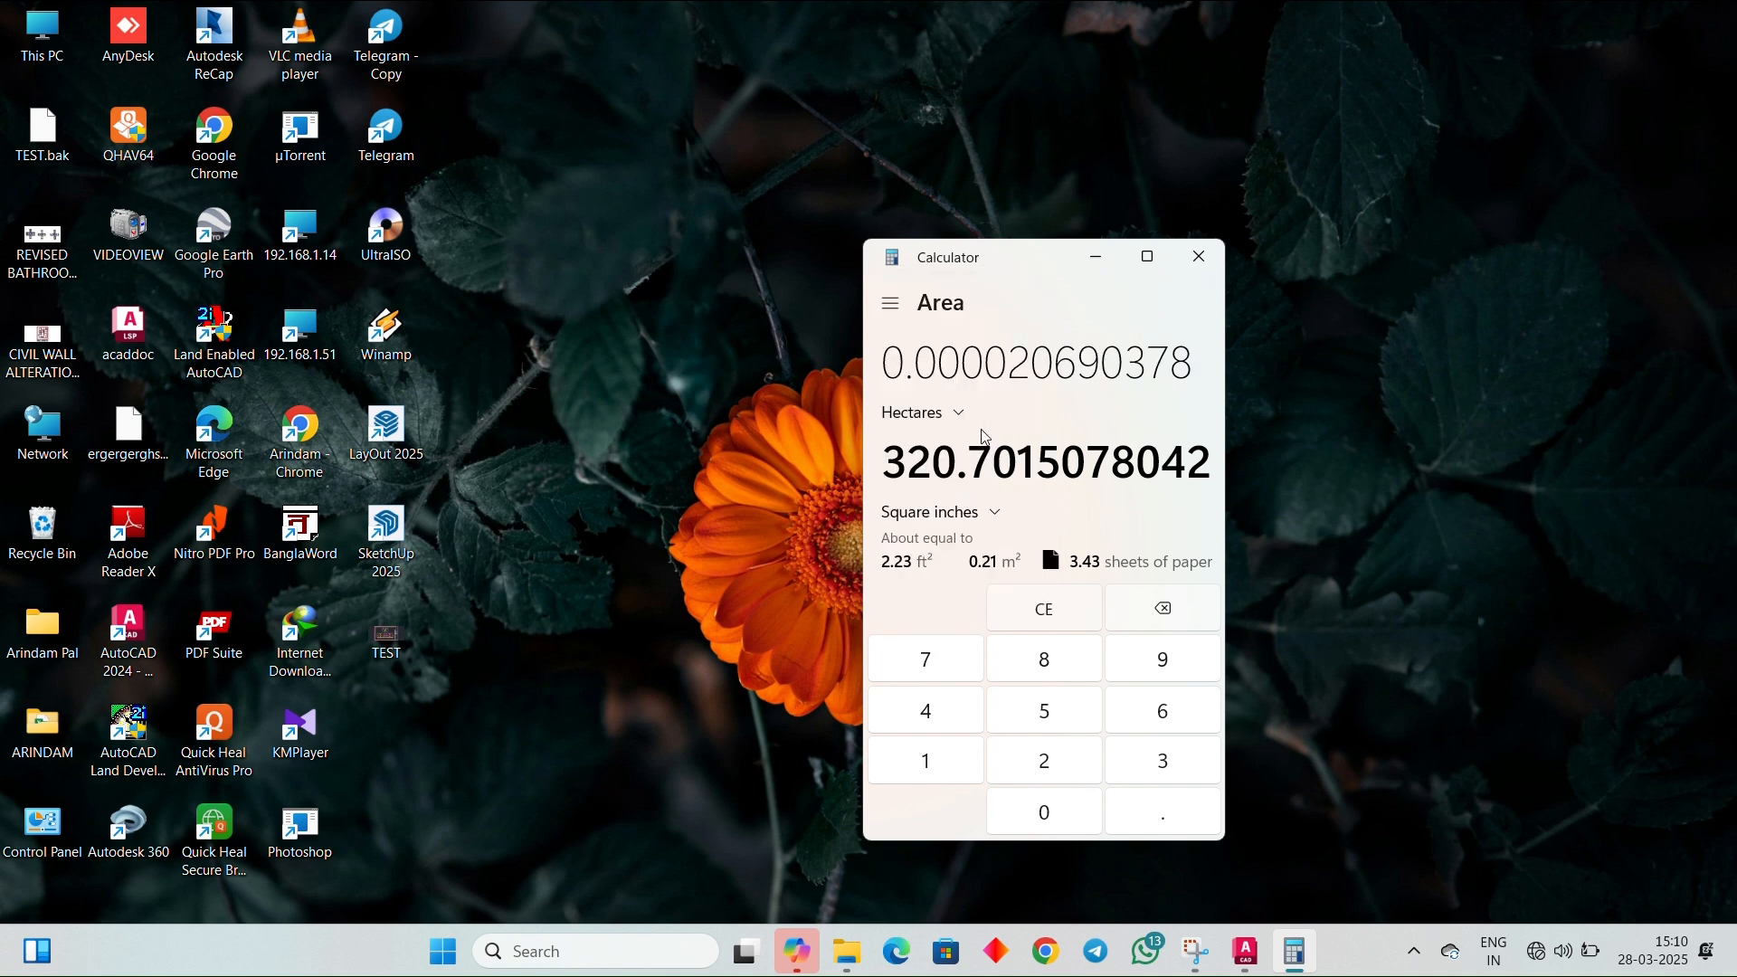
Step: Clear the converter's values by switching to the Time converter and back to Area
click(904, 317)
click(892, 304)
click(950, 674)
click(893, 305)
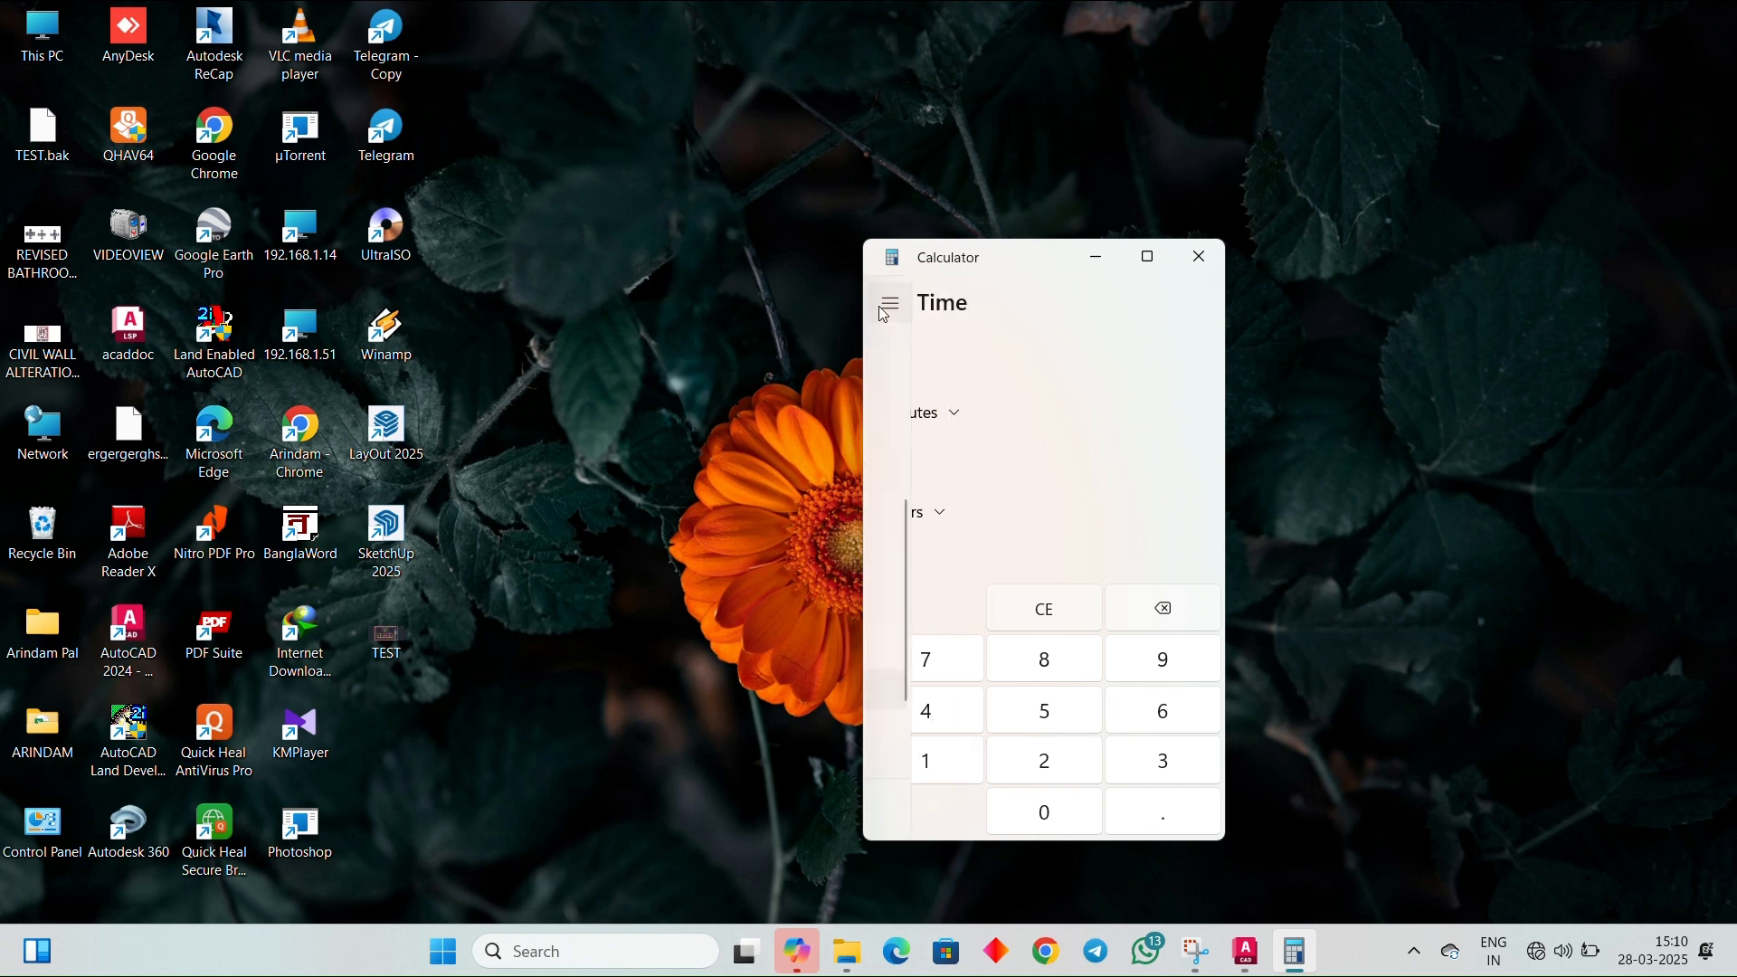
click(937, 602)
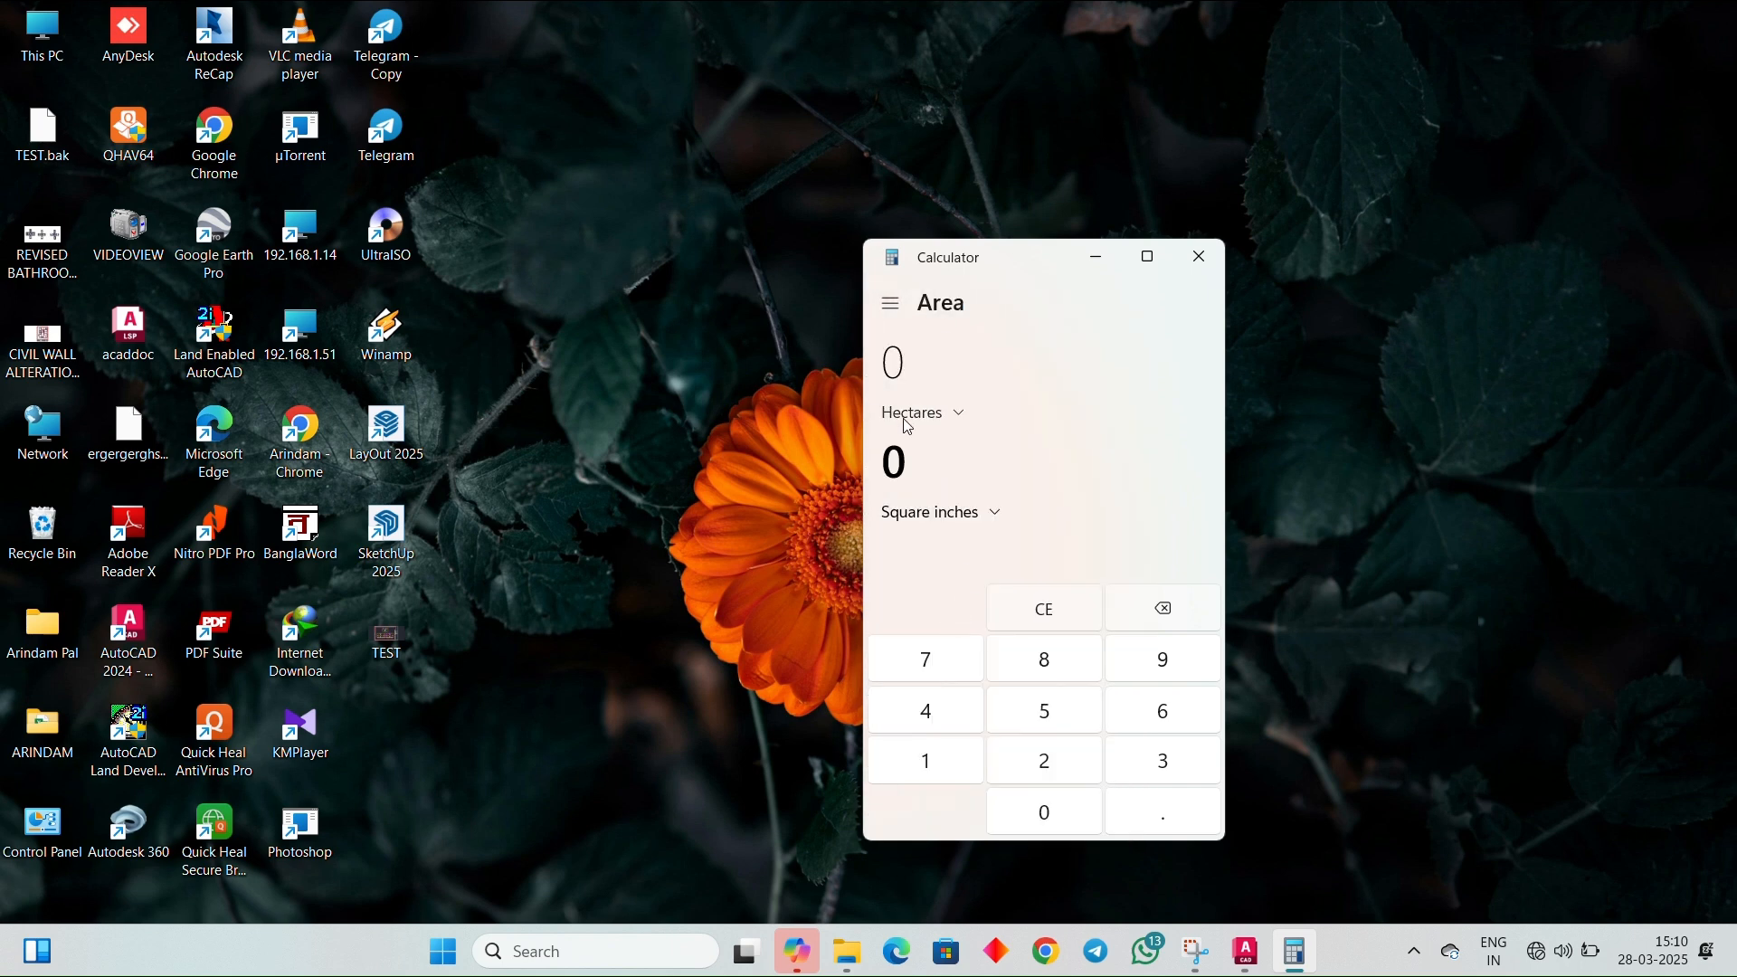
Step: Set the input unit to square millimetres and enter the copied area 32,07,01,507.8042 for conversion to square inches
click(950, 411)
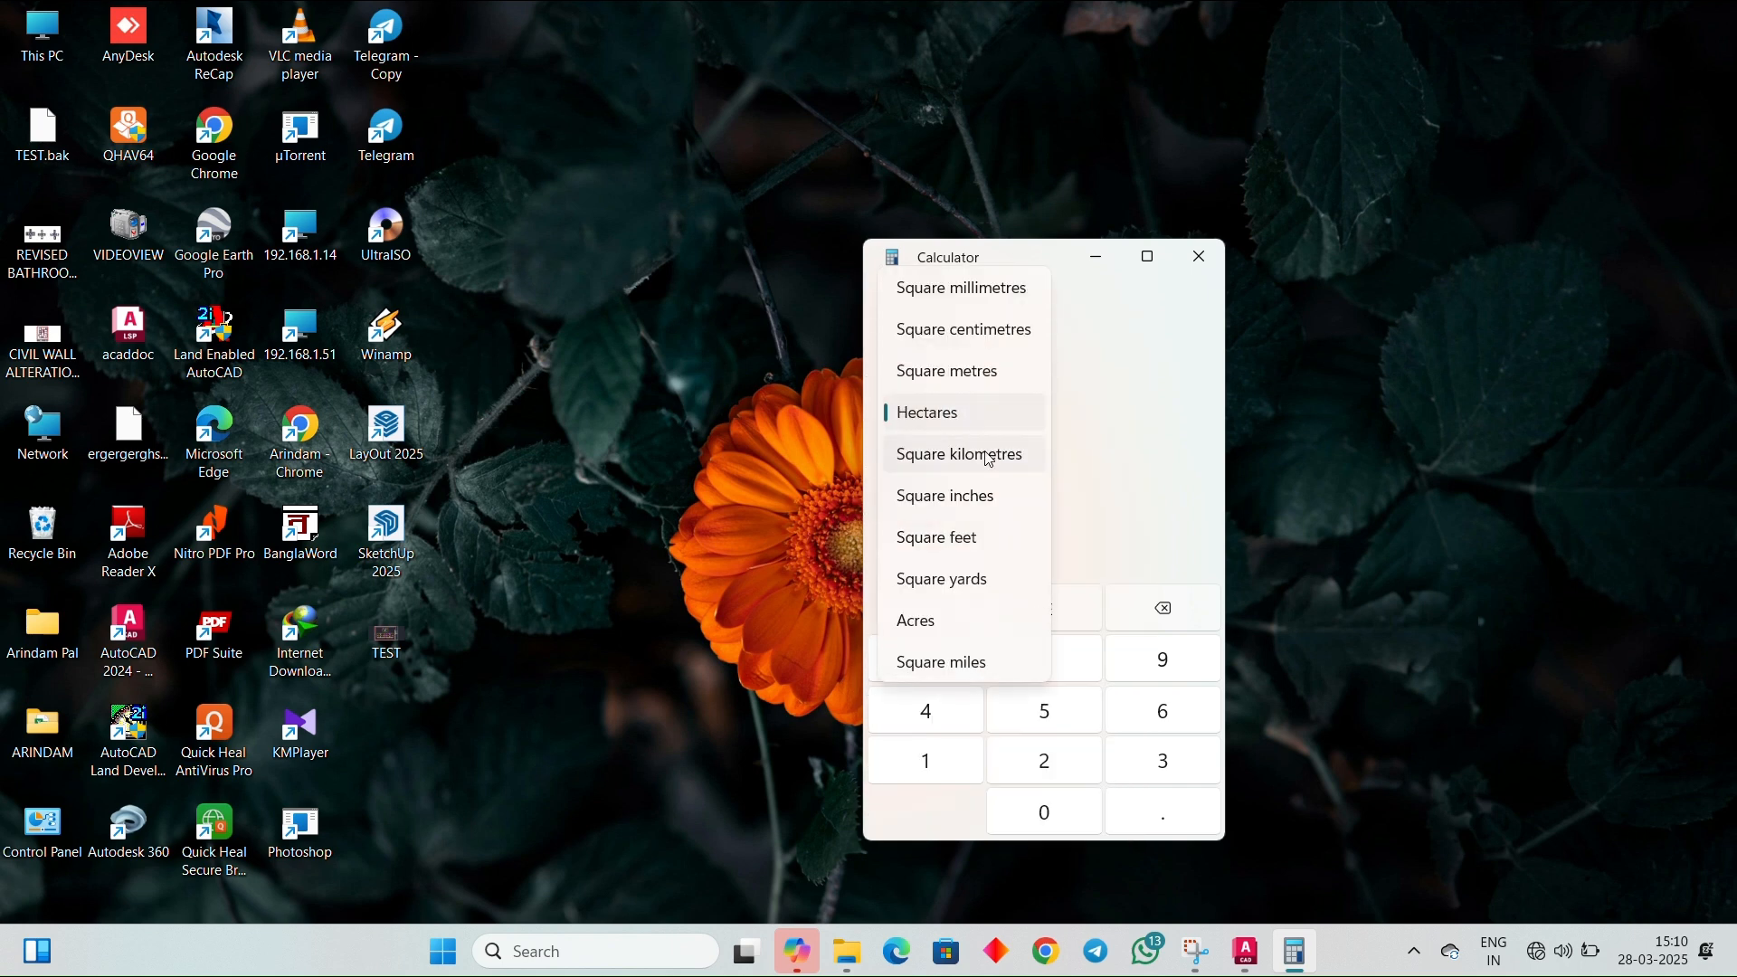
click(997, 291)
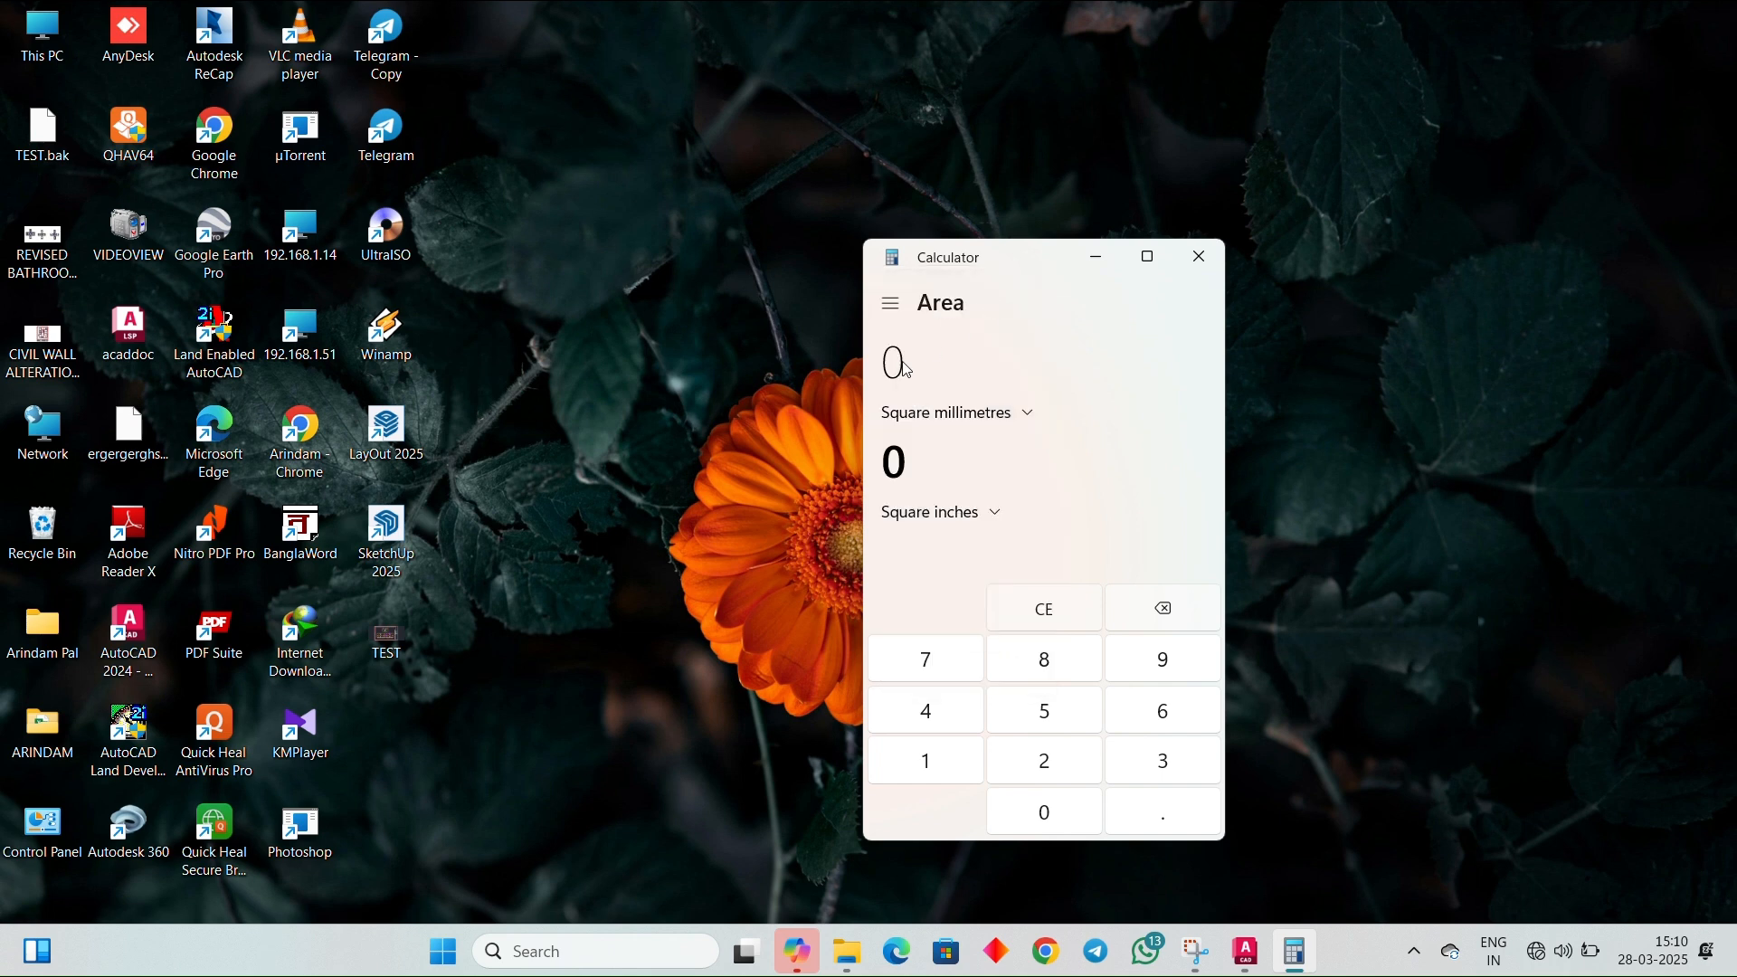
click(904, 363)
text(32,07,01,507.8042)
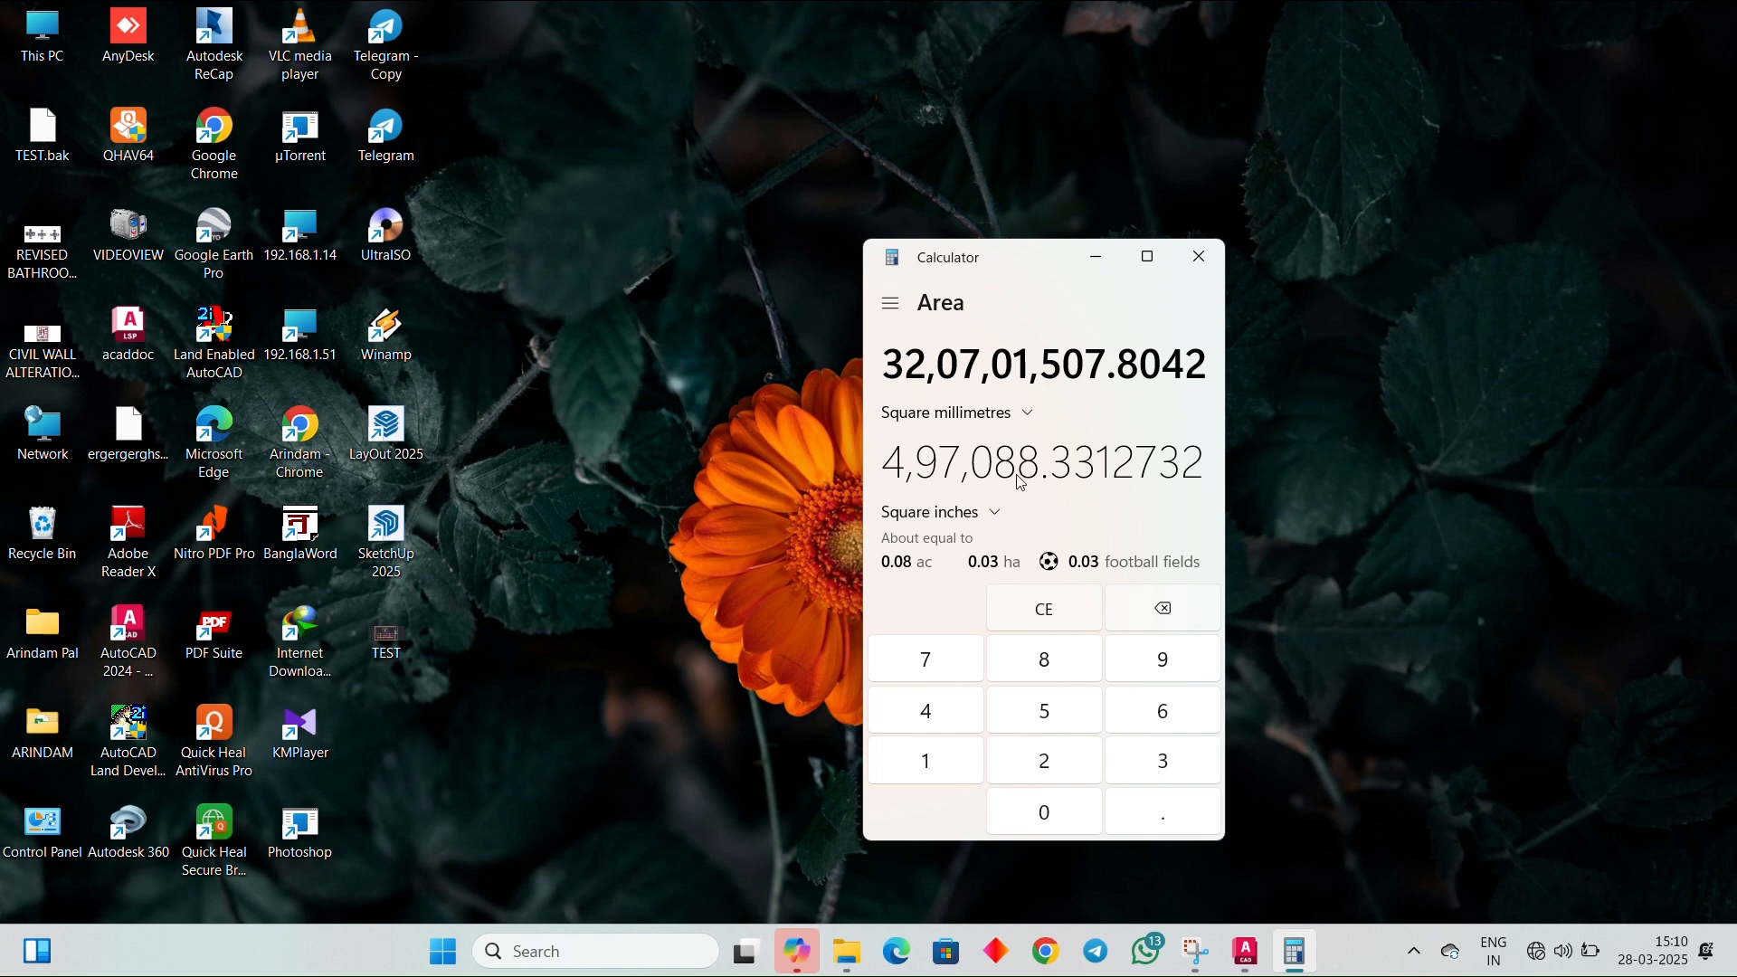
Step: Close the Calculator window and return to the desktop
click(1182, 266)
right_click(1203, 253)
click(1254, 356)
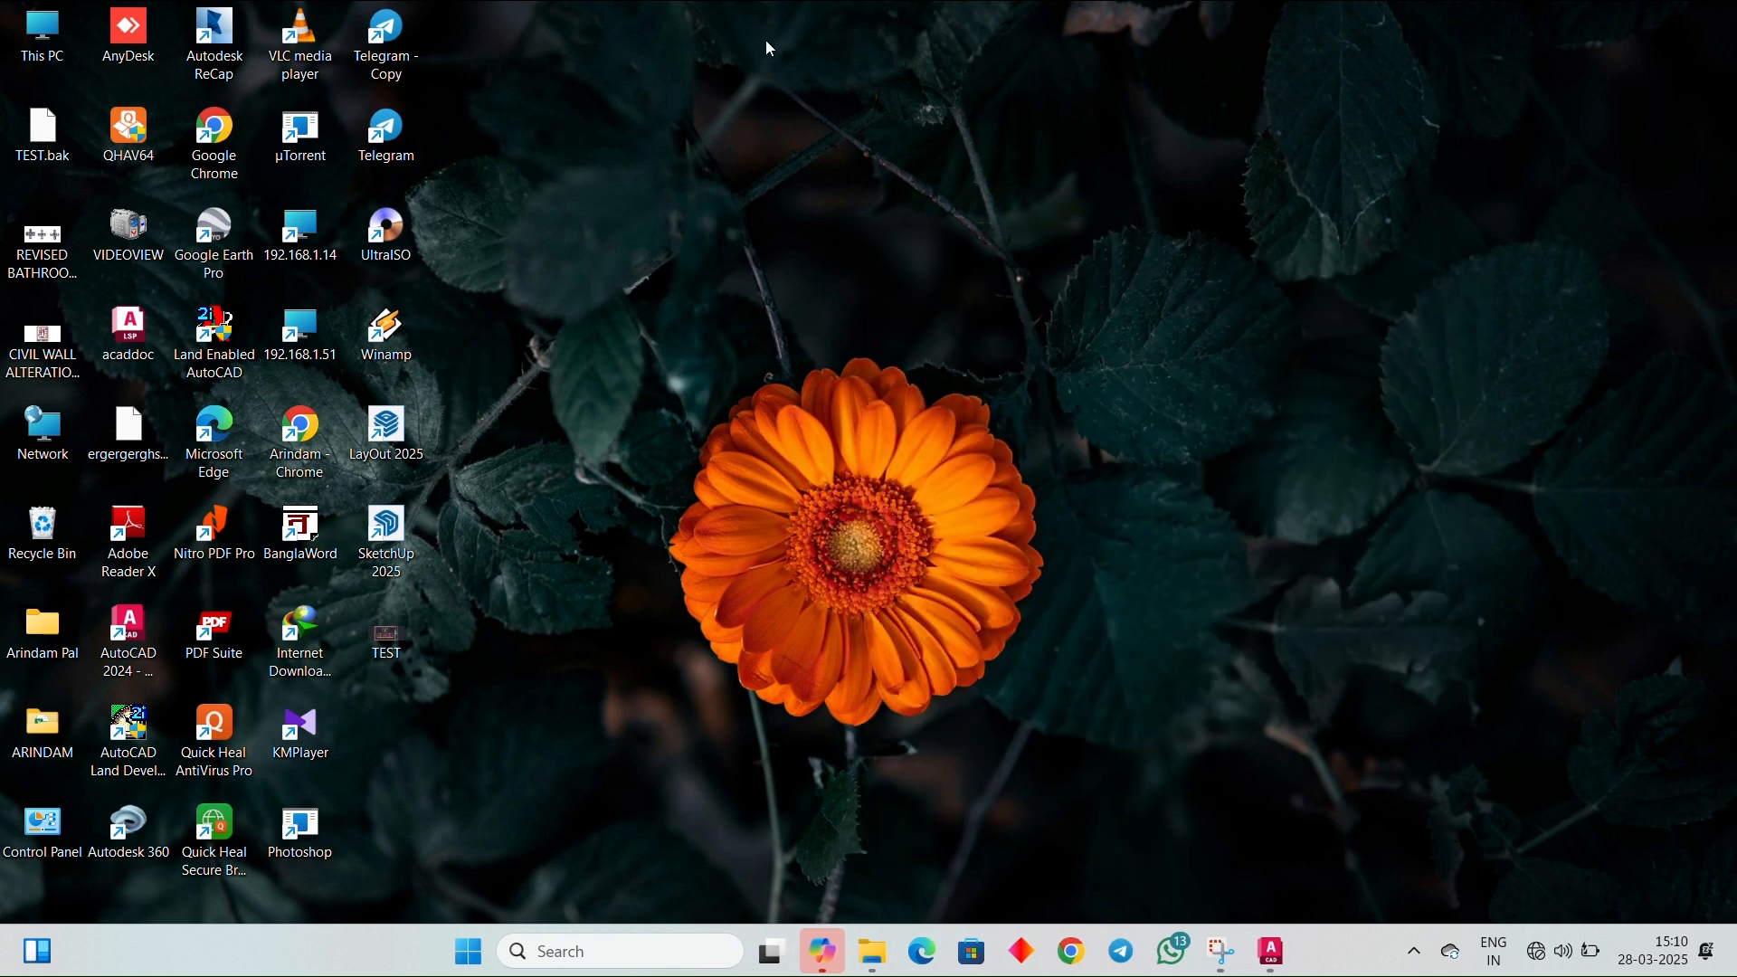